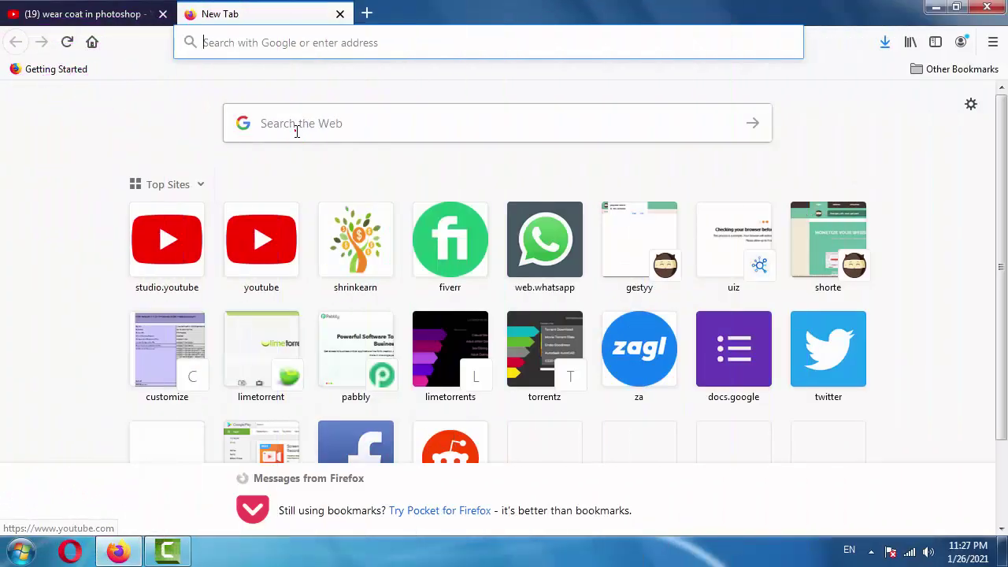
# Search Google for 'coat png' from Firefox's New Tab page
pyautogui.click(295, 130)
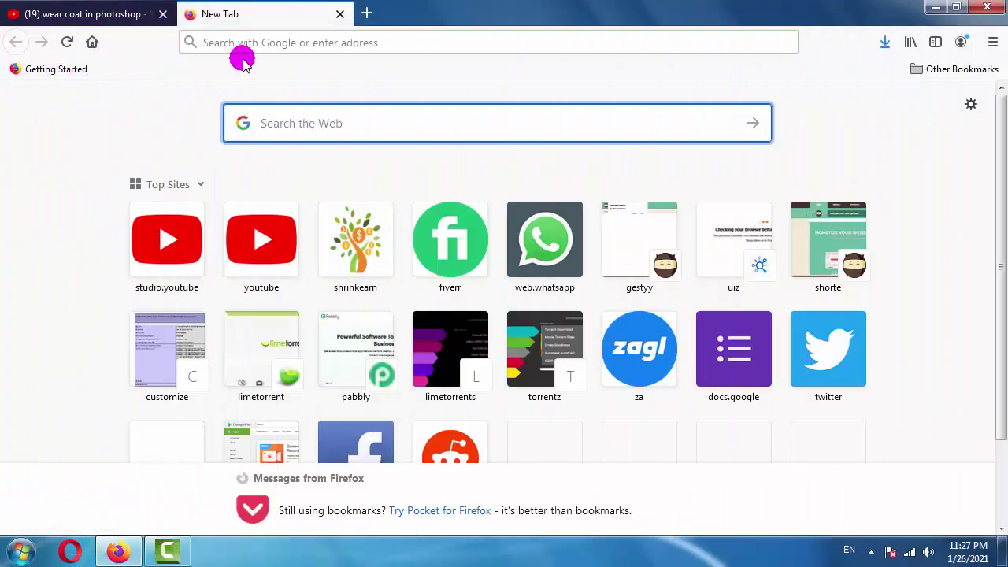
pyautogui.write('c')
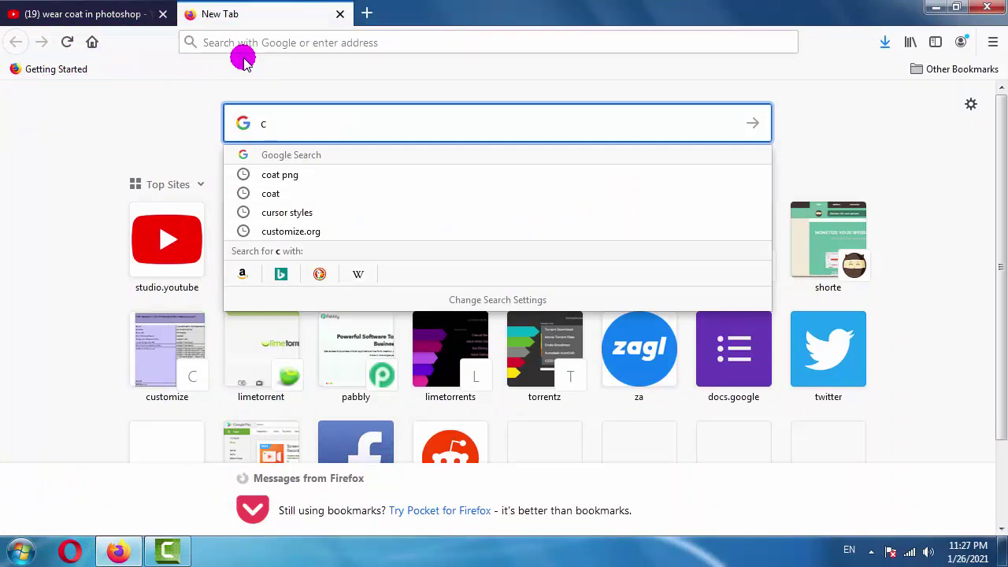
pyautogui.write('oat')
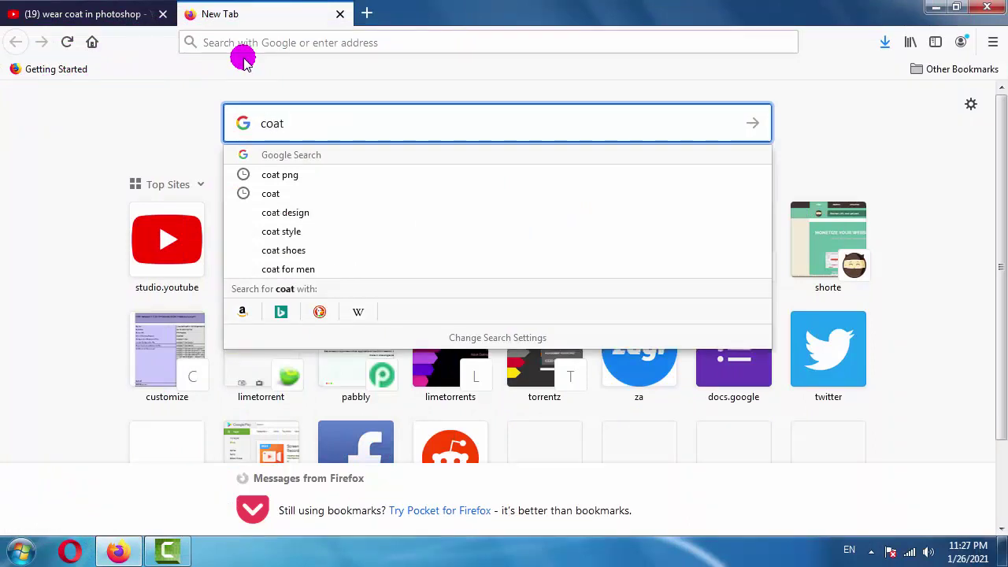
pyautogui.write(' png')
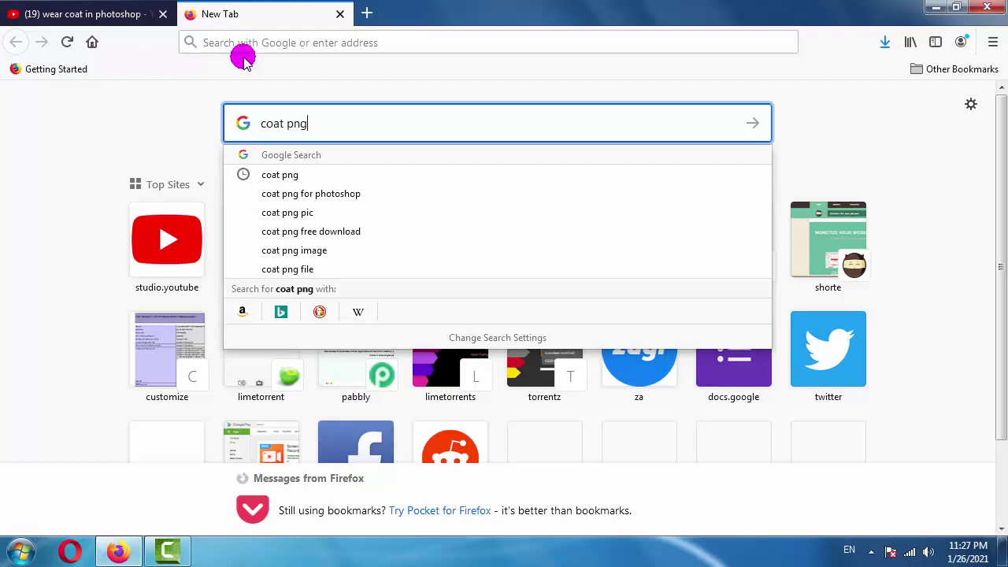
pyautogui.press('Return')
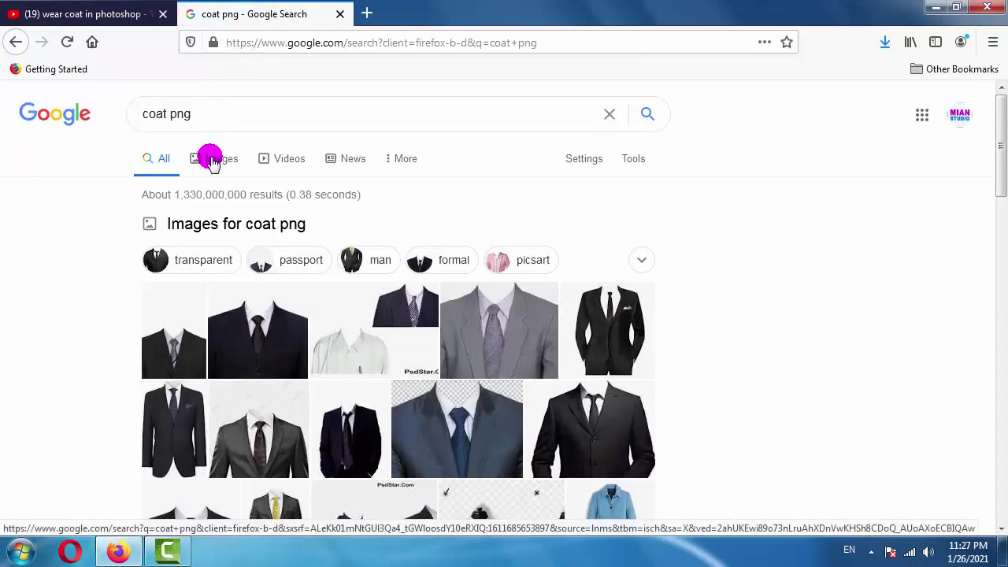
# Open the dark suit and another suit image from Google Images in new tabs
pyautogui.click(212, 161)
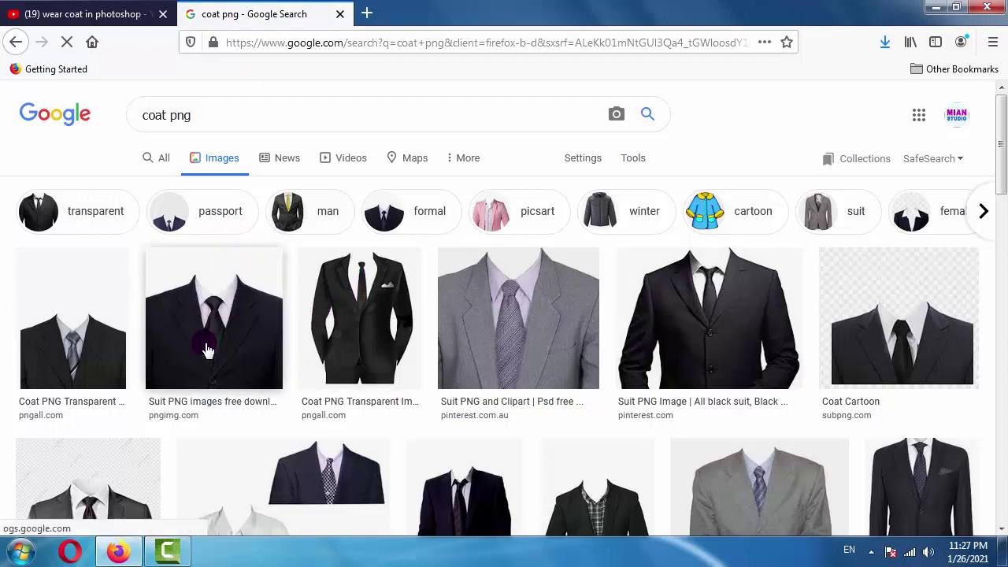
pyautogui.middleClick(224, 312)
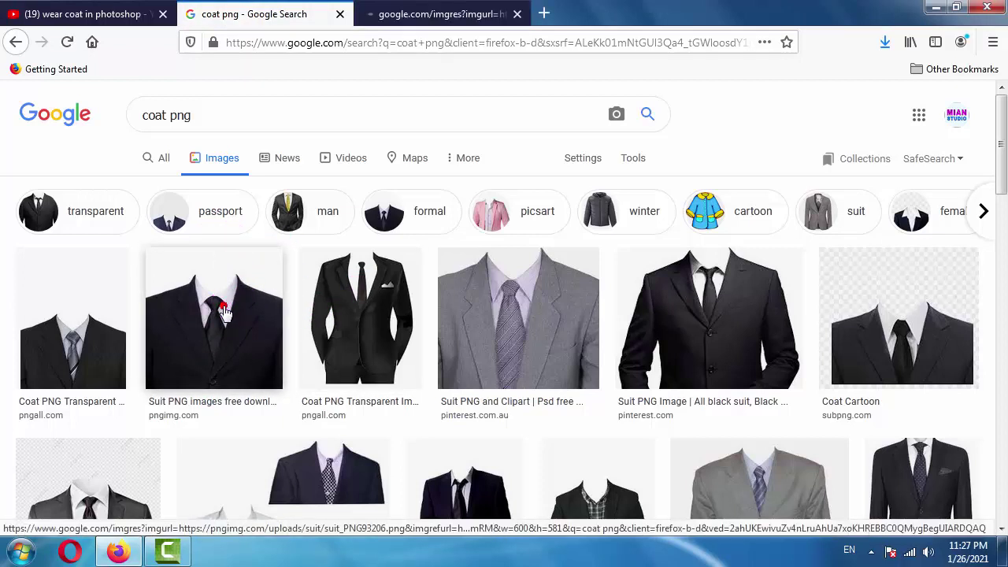
pyautogui.middleClick(347, 295)
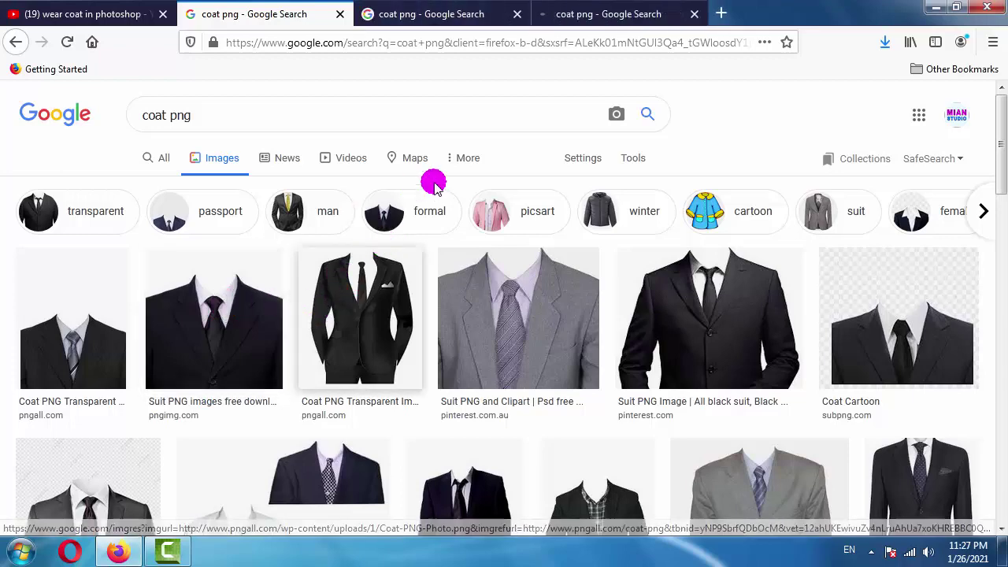
pyautogui.scroll(-3, 534, 217)
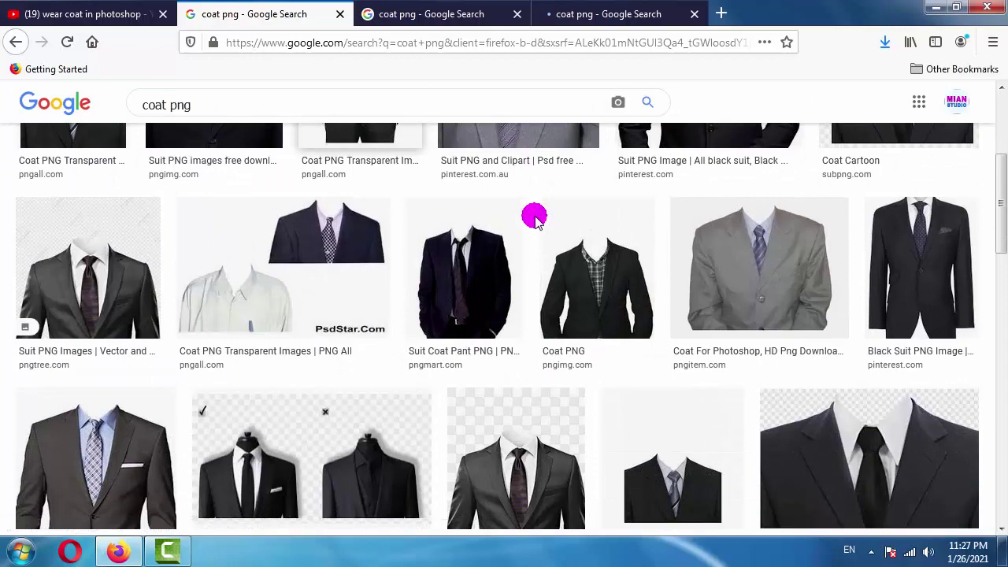
pyautogui.scroll(3, 534, 214)
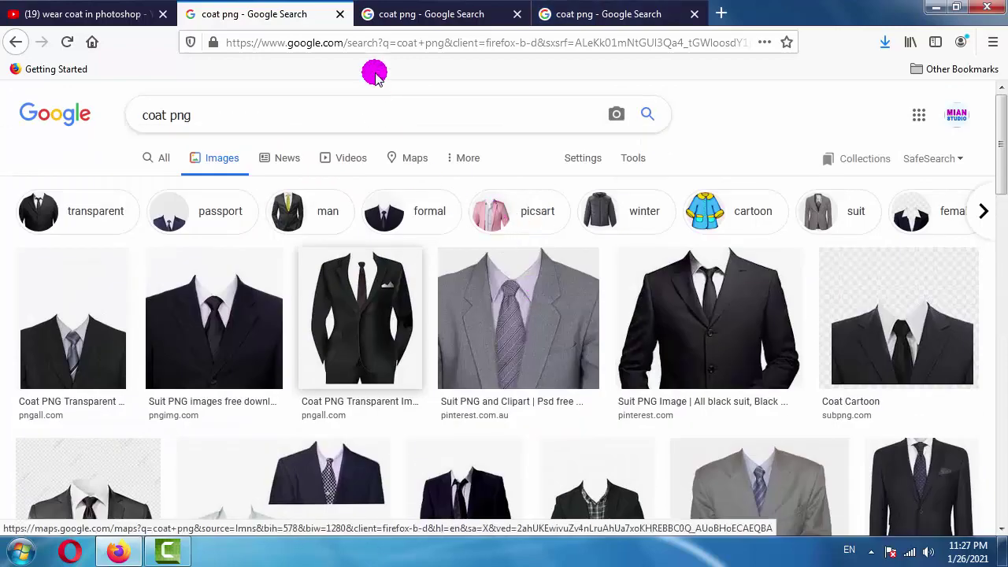
pyautogui.click(414, 13)
# Save the dark suit-and-tie PNG as 'coat' in the Pics folder
pyautogui.rightClick(501, 178)
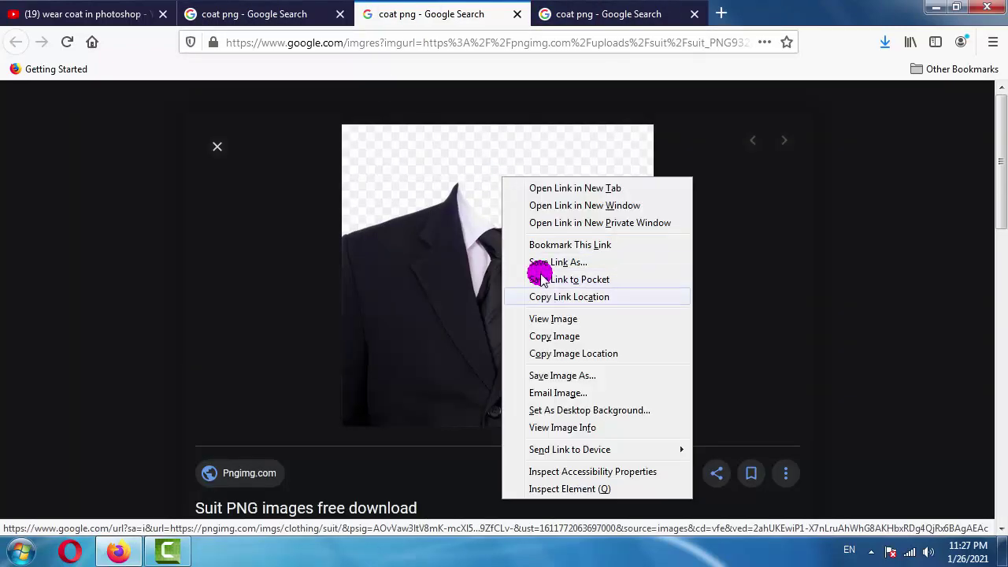
pyautogui.click(562, 376)
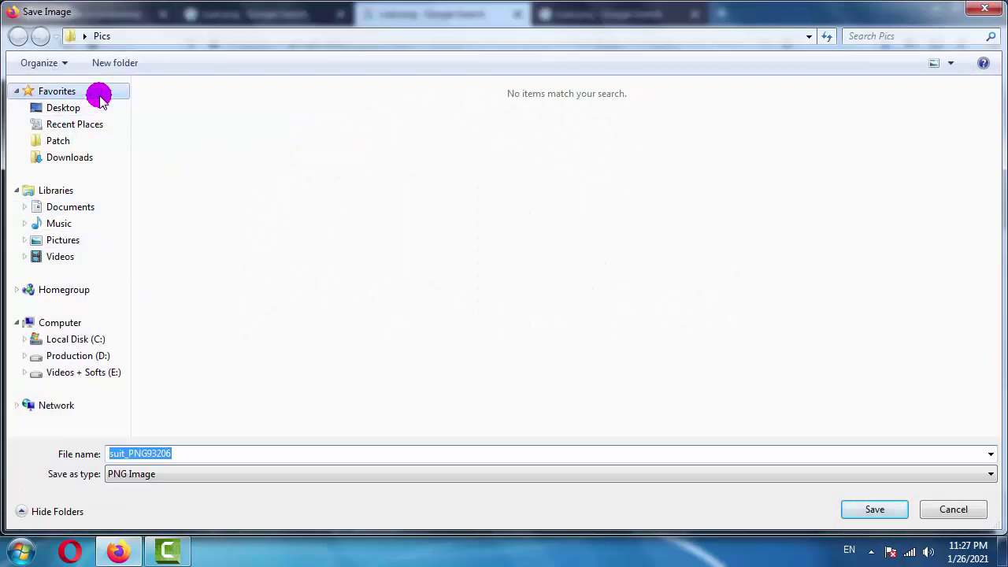
pyautogui.moveTo(70, 207)
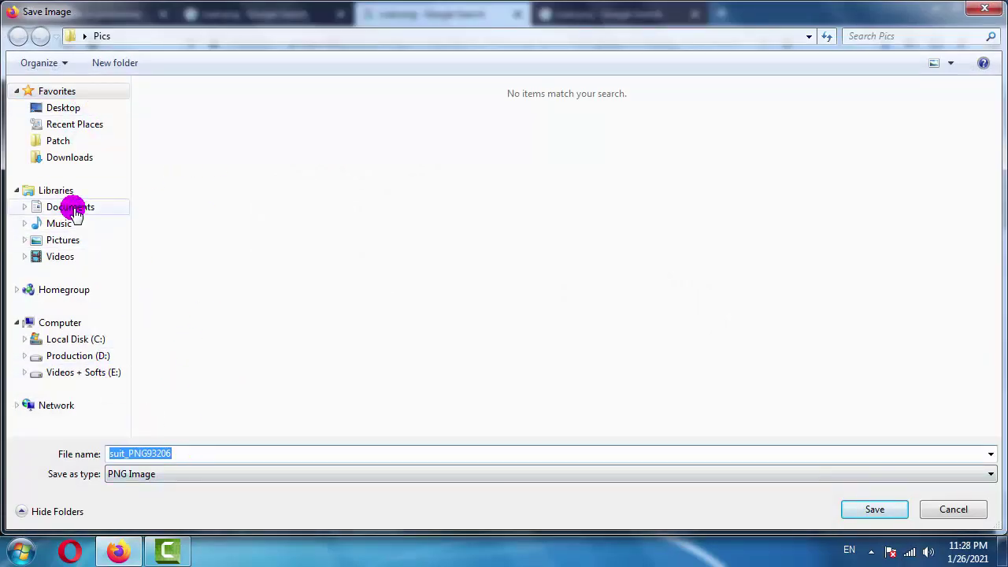
pyautogui.write('coat')
pyautogui.press('Return')
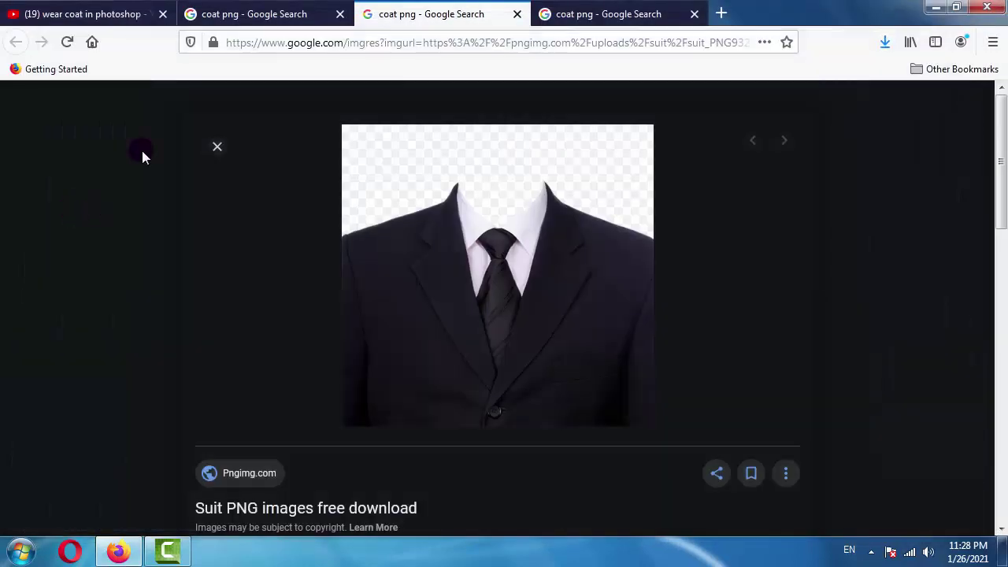
# Close the suit preview tabs and browse back through the coat png results
pyautogui.click(517, 13)
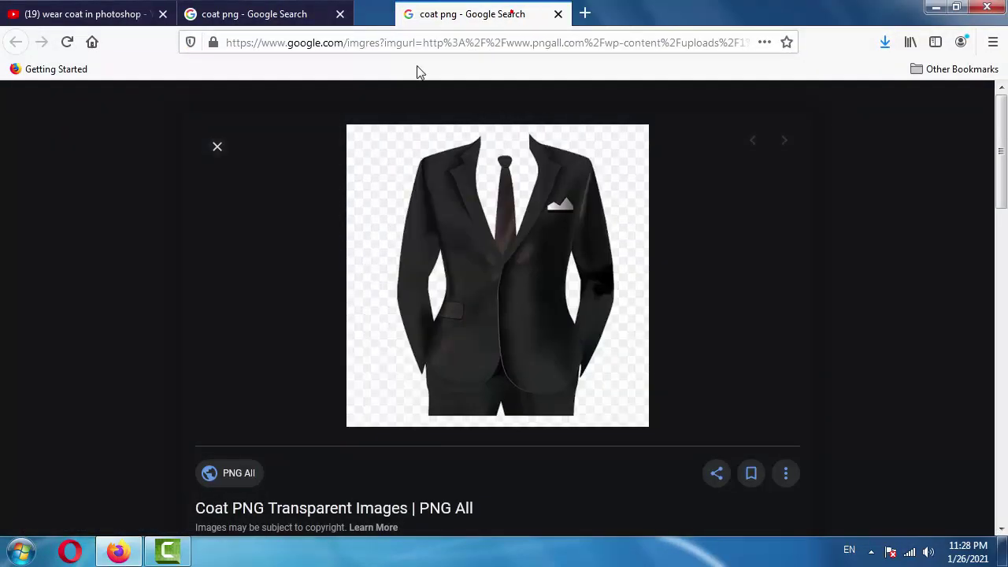
pyautogui.rightClick(471, 149)
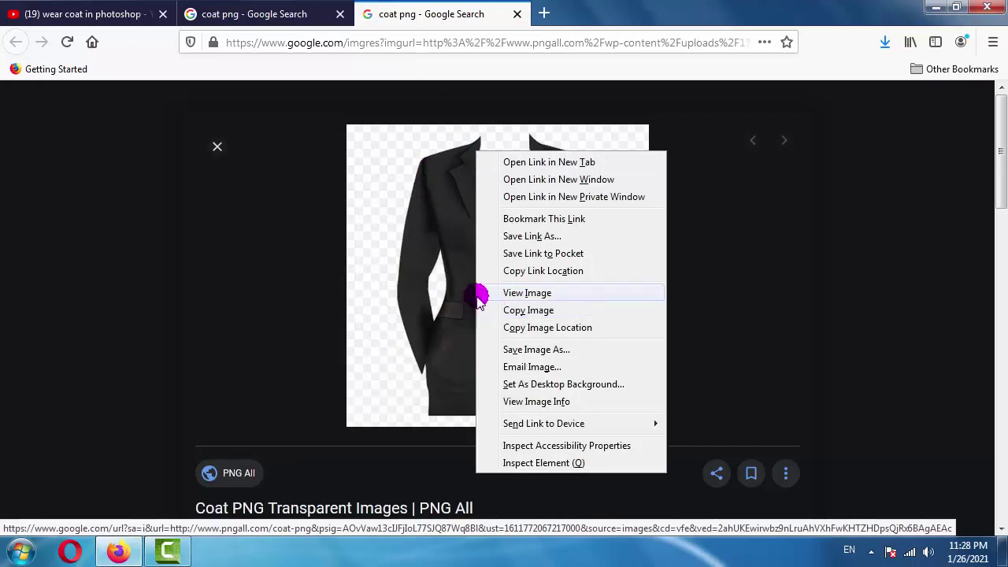
pyautogui.click(386, 197)
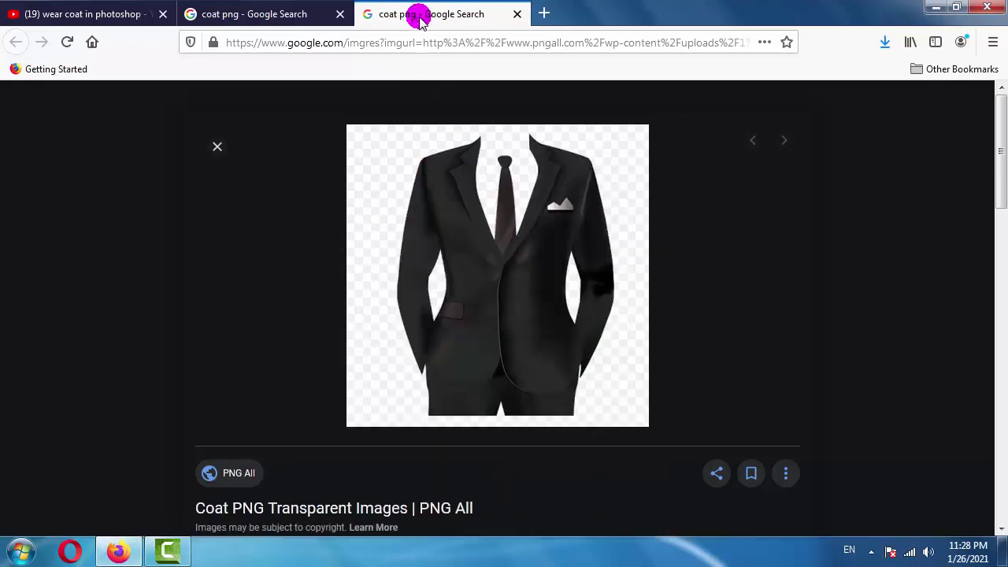
pyautogui.click(515, 14)
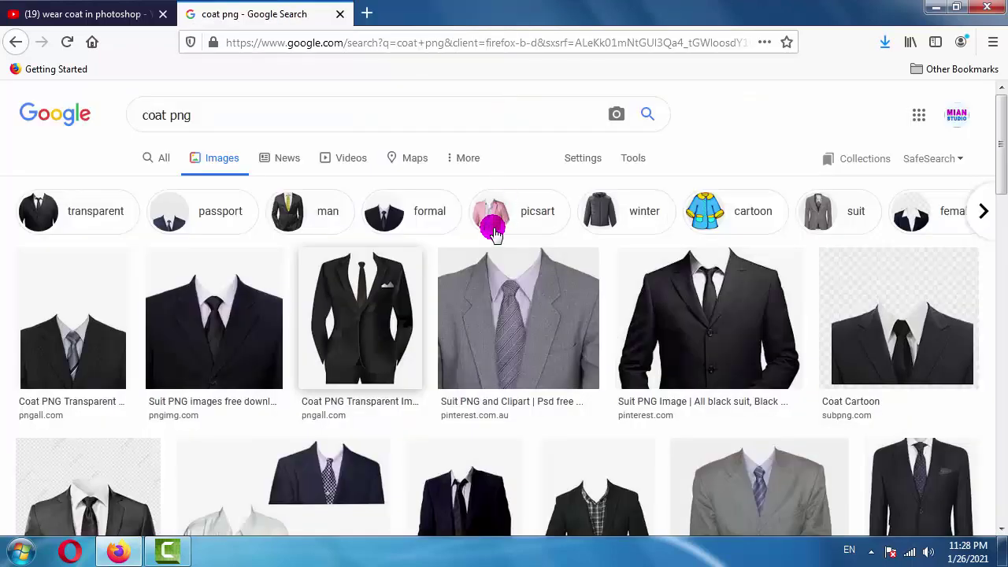
pyautogui.scroll(-3, 462, 233)
pyautogui.scroll(-2, 465, 236)
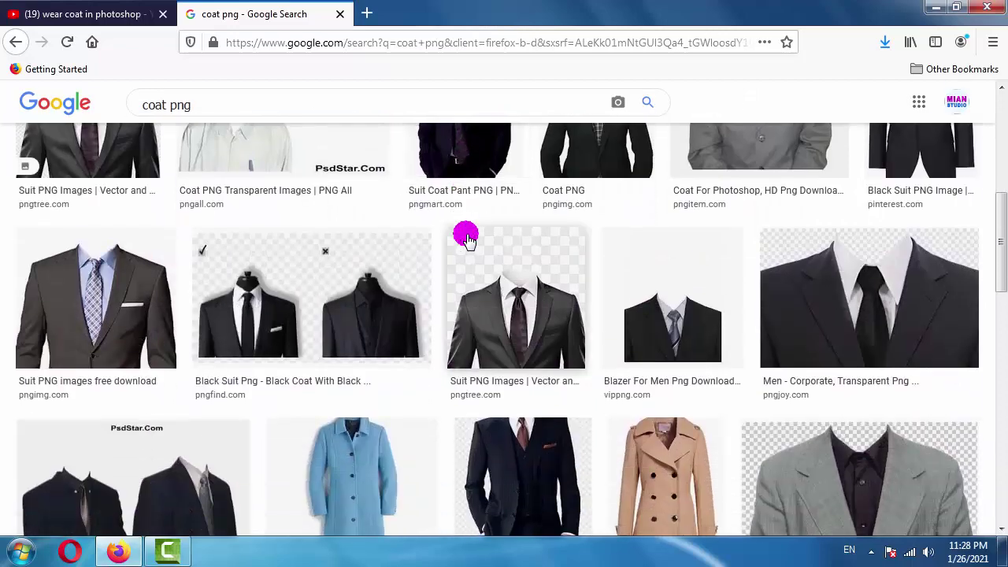
pyautogui.scroll(2, 466, 238)
pyautogui.scroll(-2, 466, 239)
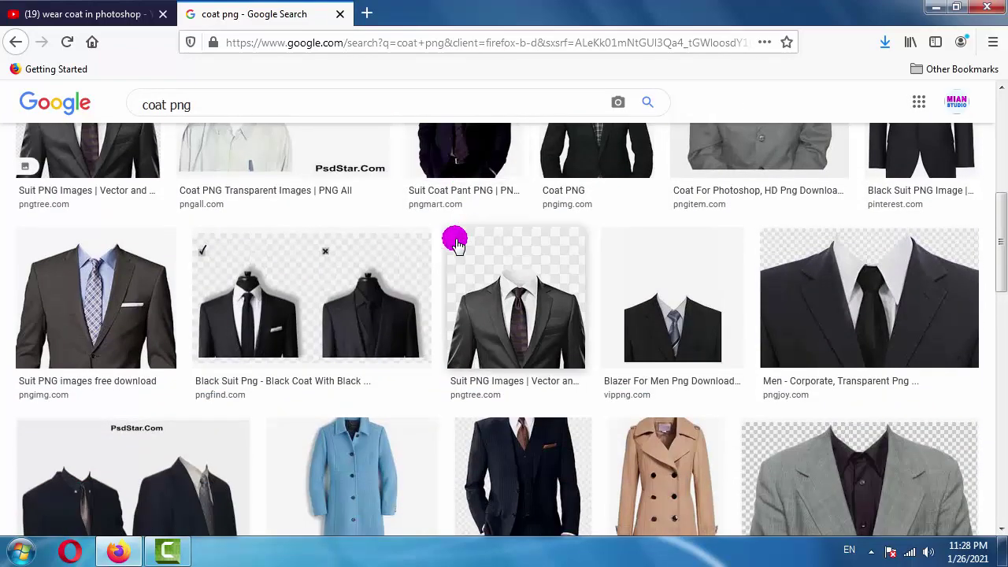
# Save the grey suit with patterned tie as 'coat3' in the Pics folder
pyautogui.middleClick(243, 195)
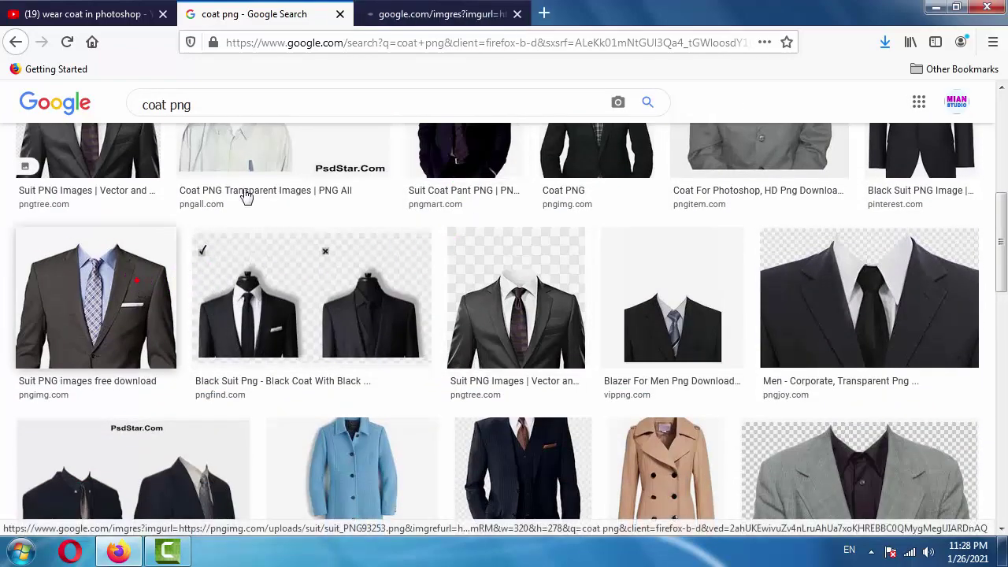
pyautogui.click(382, 13)
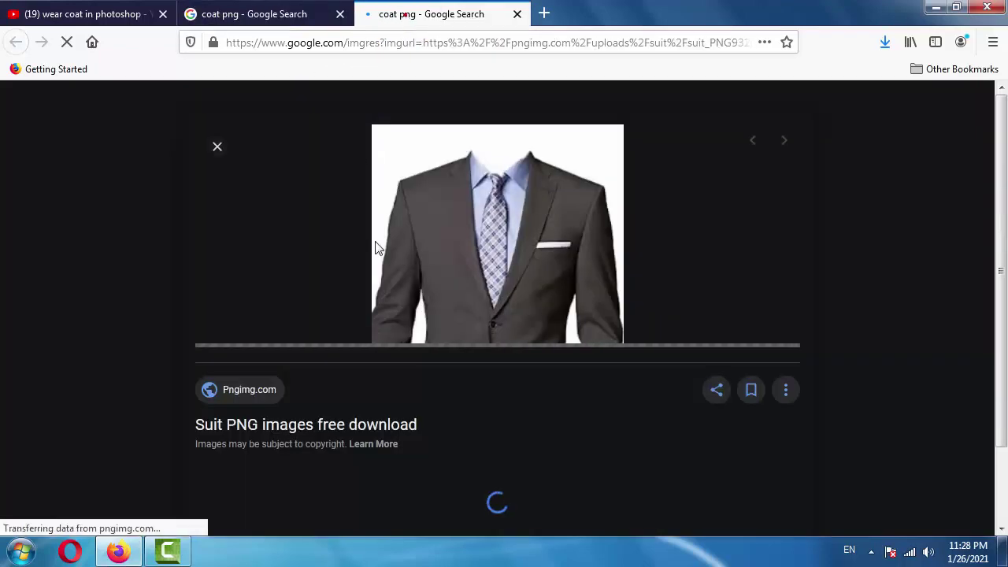
pyautogui.rightClick(477, 172)
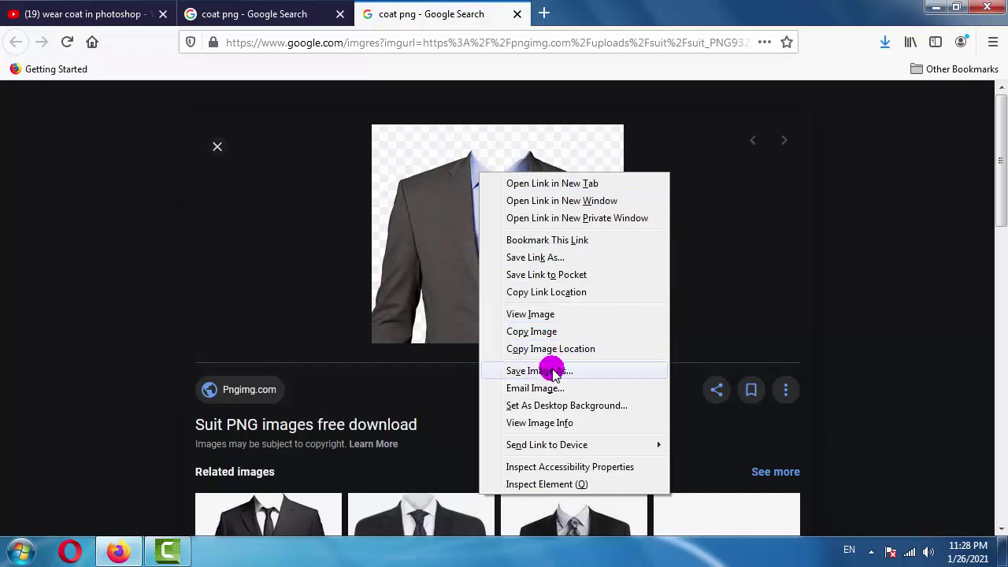
pyautogui.click(490, 370)
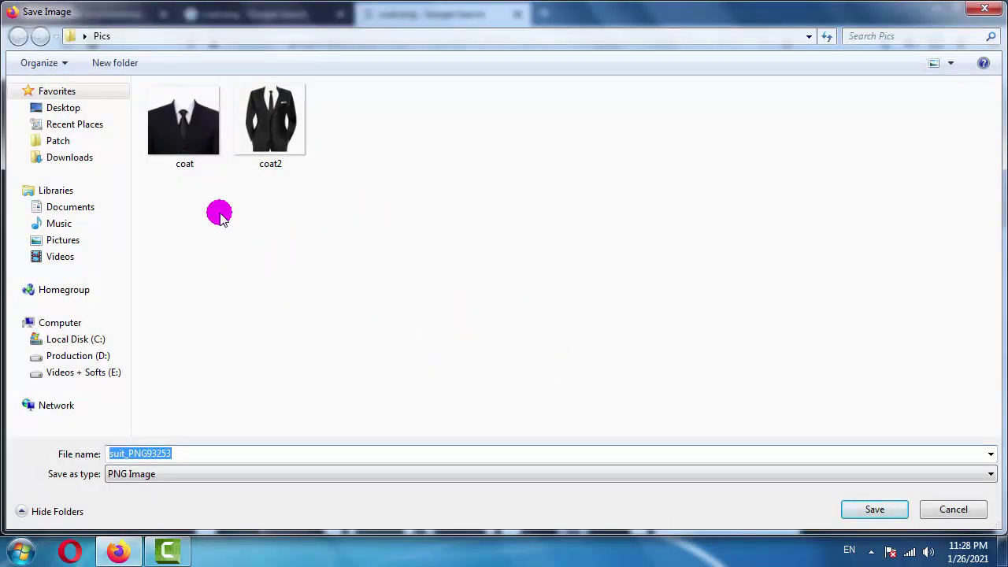
pyautogui.write('coat')
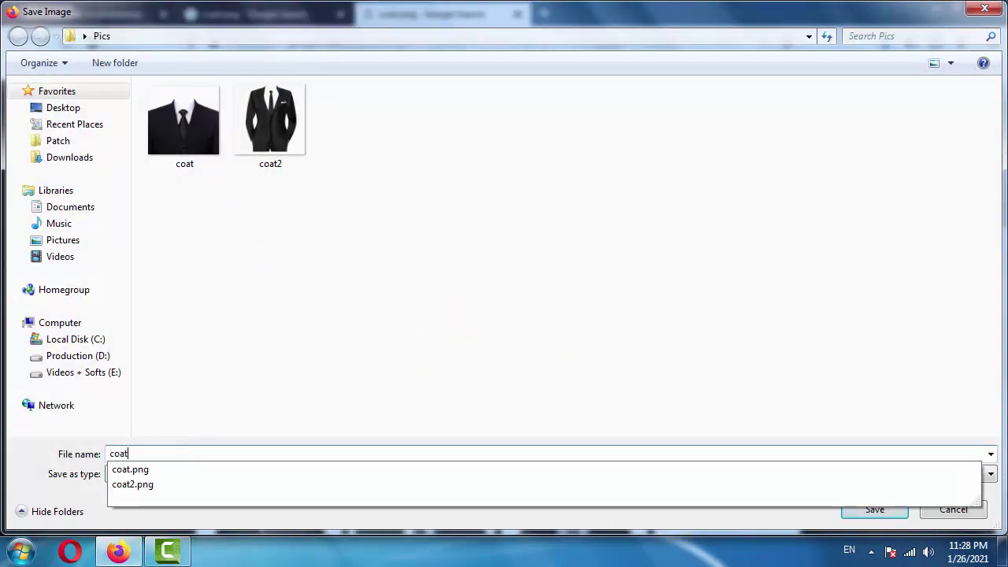
pyautogui.write('3')
pyautogui.press('Return')
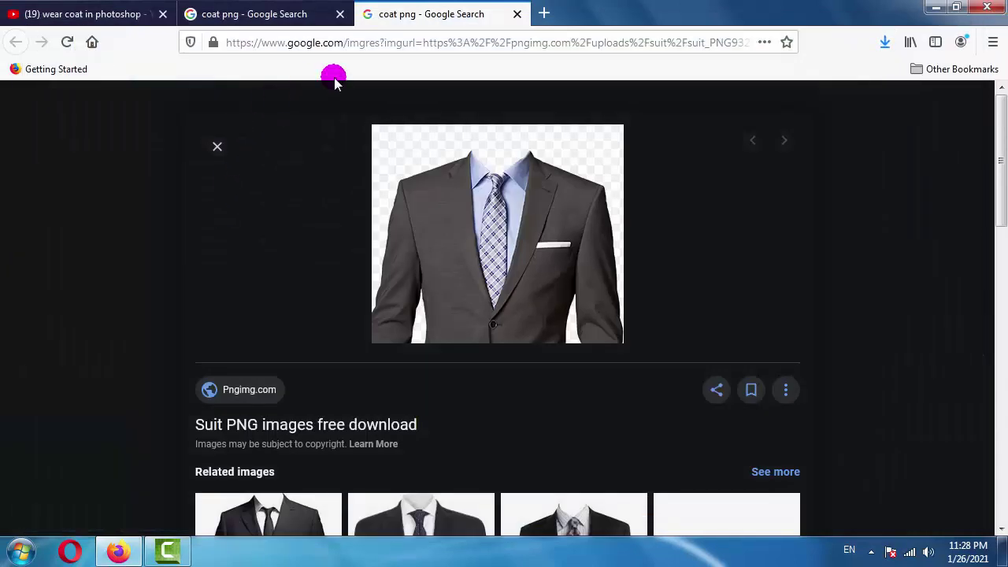
# Close the grey suit tab and search Google Images for 'boy'
pyautogui.click(519, 13)
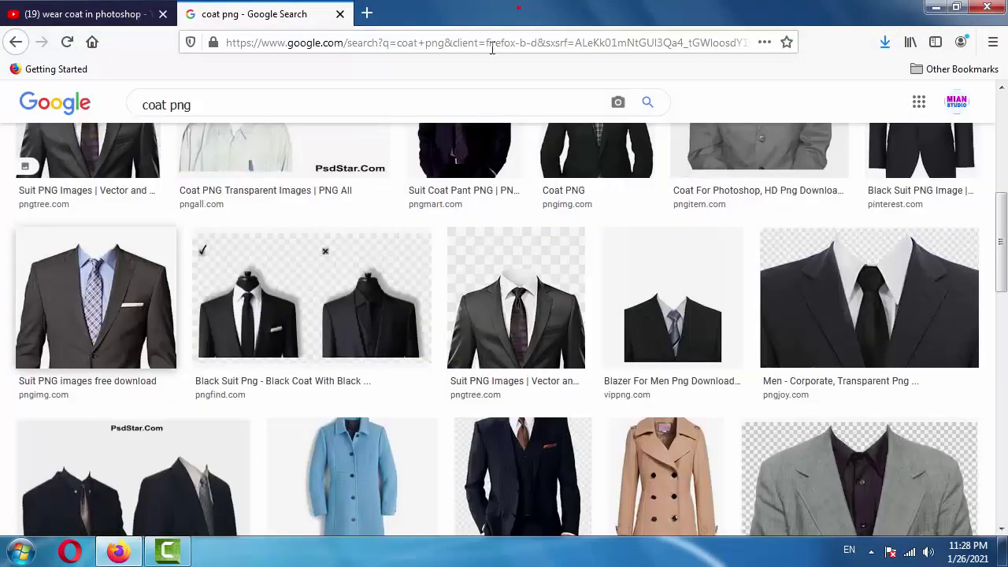
pyautogui.click(223, 105)
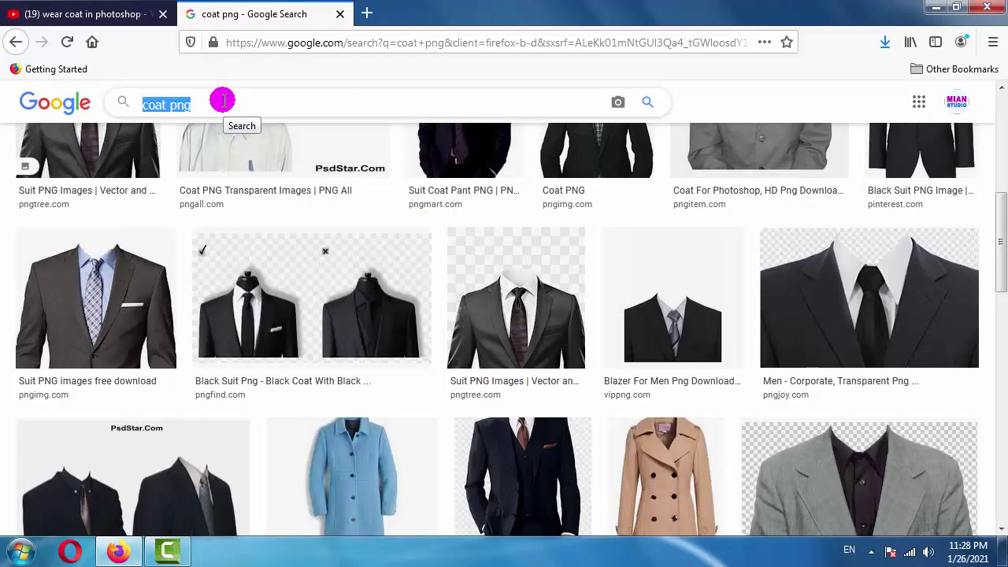
pyautogui.write('boy')
pyautogui.press('Return')
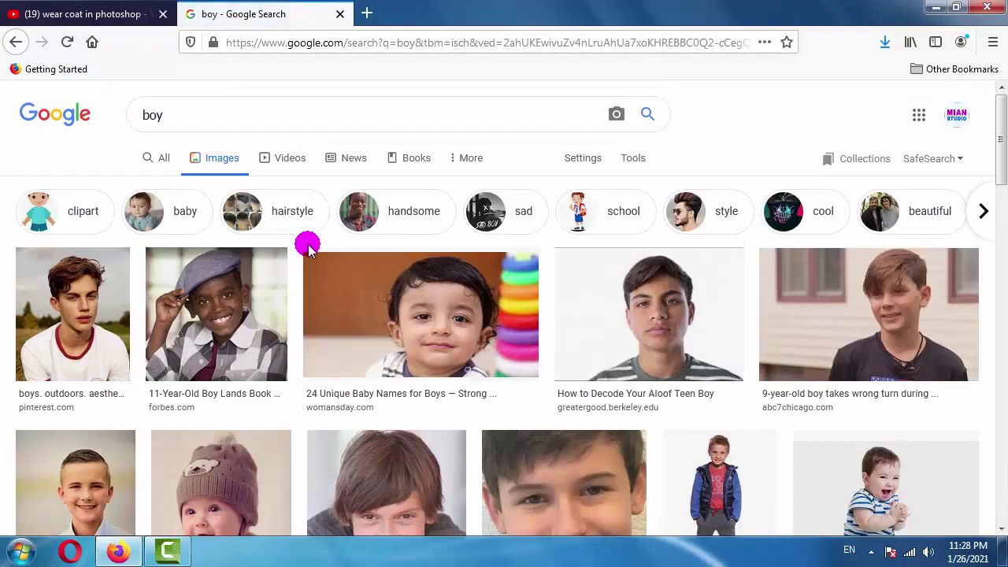
# Open two candidate boy portraits, including the teen boy, in background tabs
pyautogui.scroll(-1, 307, 247)
pyautogui.scroll(-2, 306, 244)
pyautogui.scroll(-1, 304, 242)
pyautogui.scroll(-3, 301, 240)
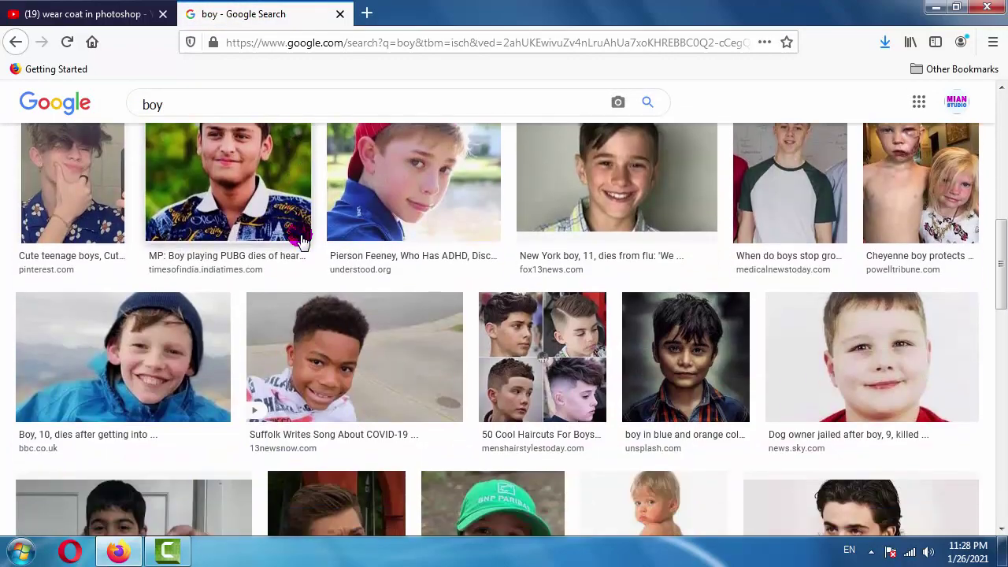
pyautogui.scroll(-3, 301, 240)
pyautogui.scroll(-1, 302, 240)
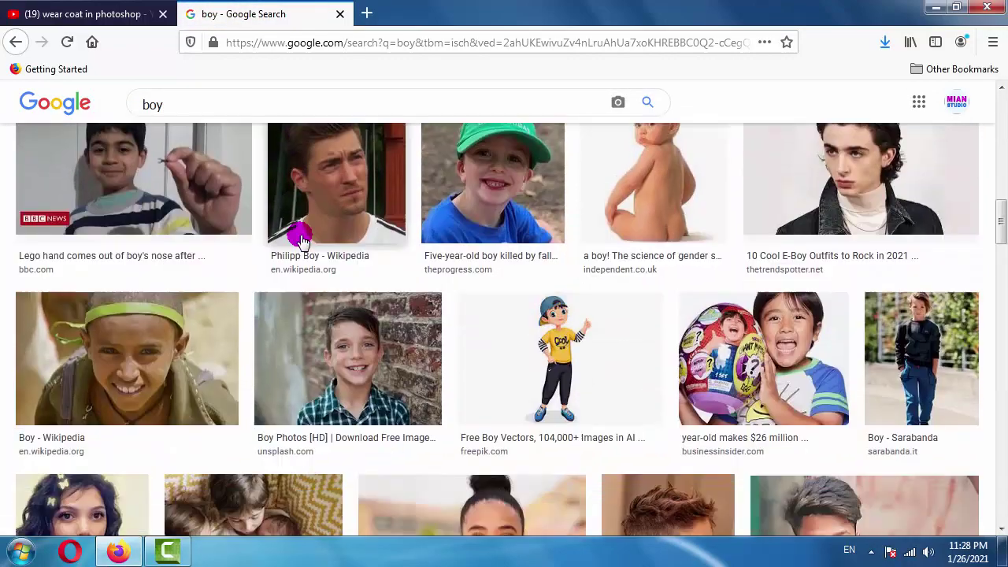
pyautogui.scroll(-3, 302, 242)
pyautogui.scroll(-3, 301, 240)
pyautogui.scroll(-4, 302, 240)
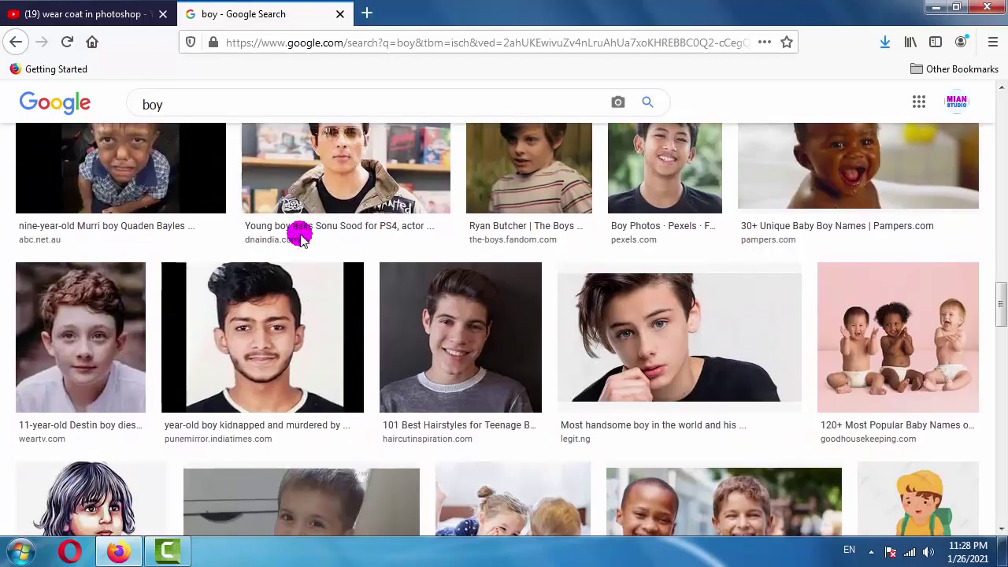
pyautogui.scroll(-2, 301, 240)
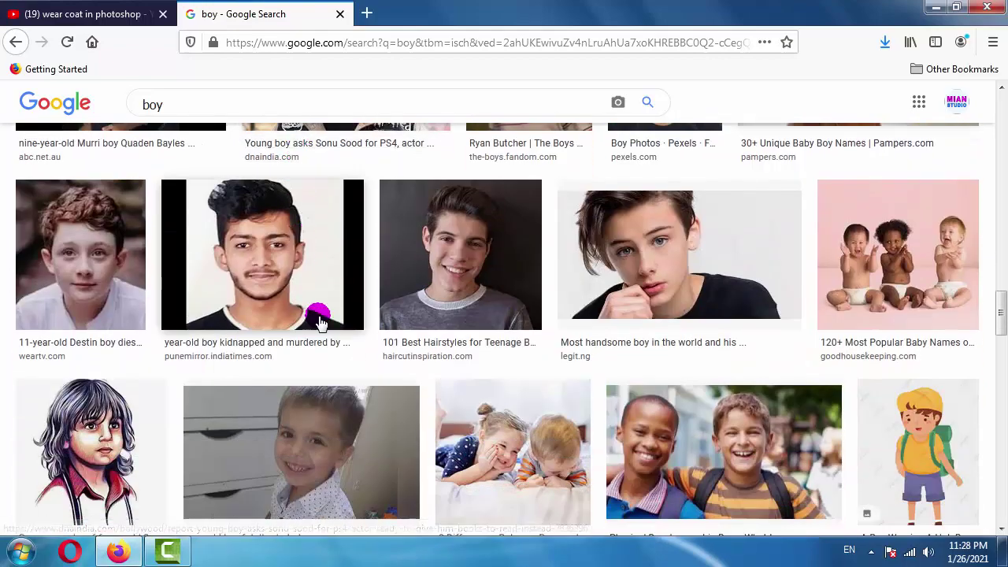
pyautogui.scroll(-2, 349, 343)
pyautogui.scroll(1, 349, 344)
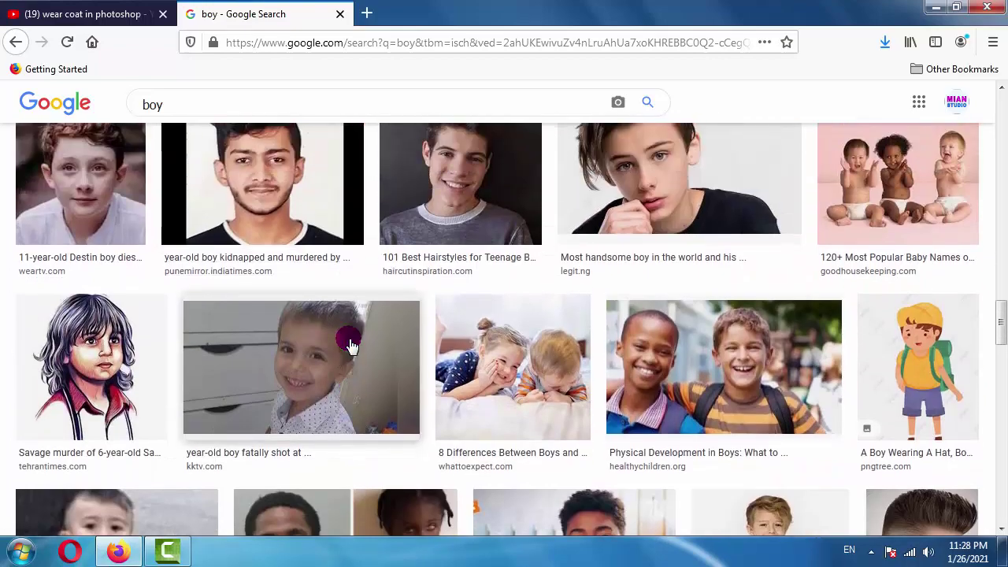
pyautogui.middleClick(273, 193)
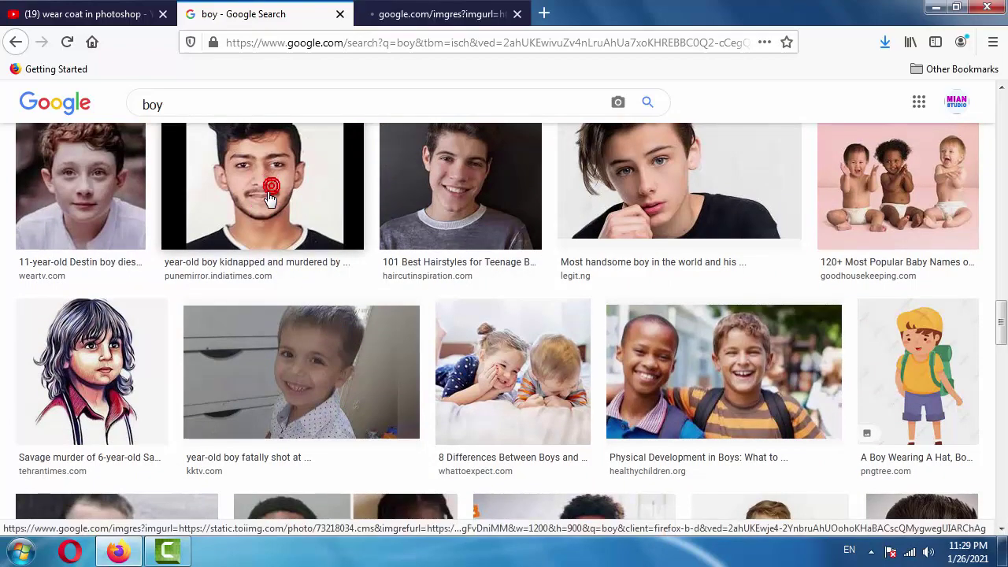
pyautogui.scroll(1, 368, 217)
pyautogui.scroll(1, 315, 314)
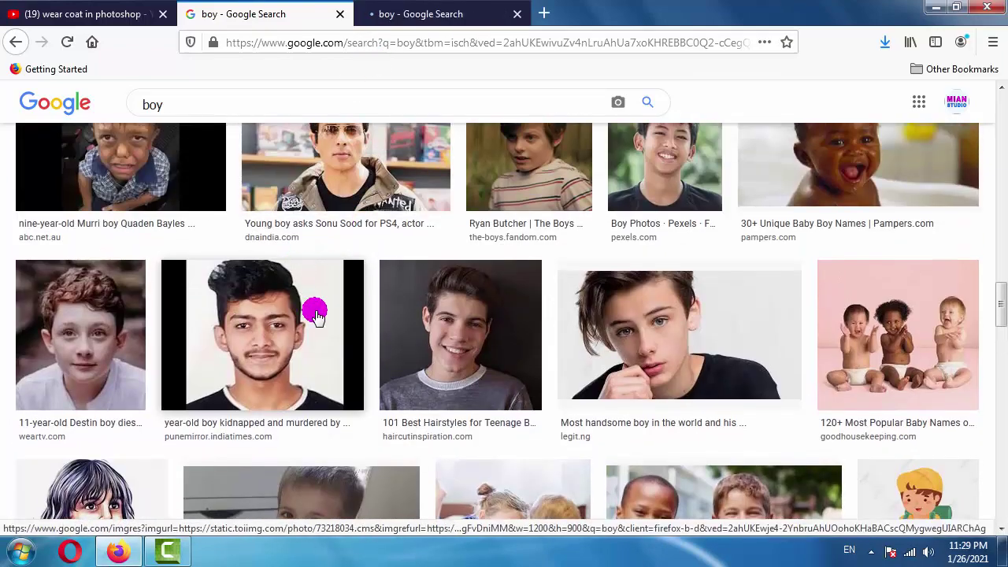
pyautogui.scroll(-1, 370, 252)
pyautogui.scroll(-5, 371, 253)
pyautogui.scroll(-3, 370, 258)
pyautogui.scroll(-1, 370, 258)
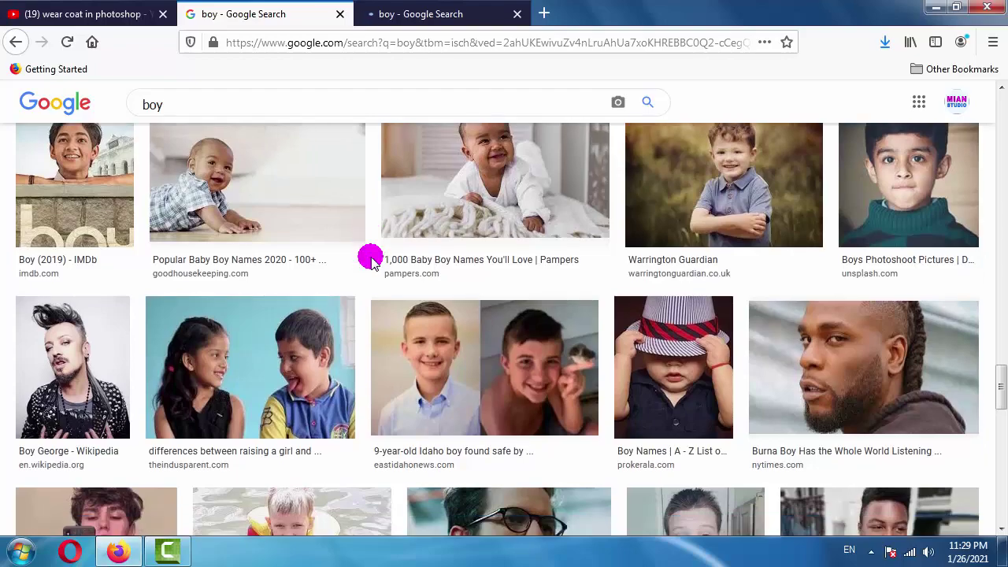
pyautogui.scroll(-3, 370, 258)
pyautogui.scroll(-1, 370, 258)
pyautogui.scroll(-3, 370, 258)
pyautogui.scroll(-4, 370, 259)
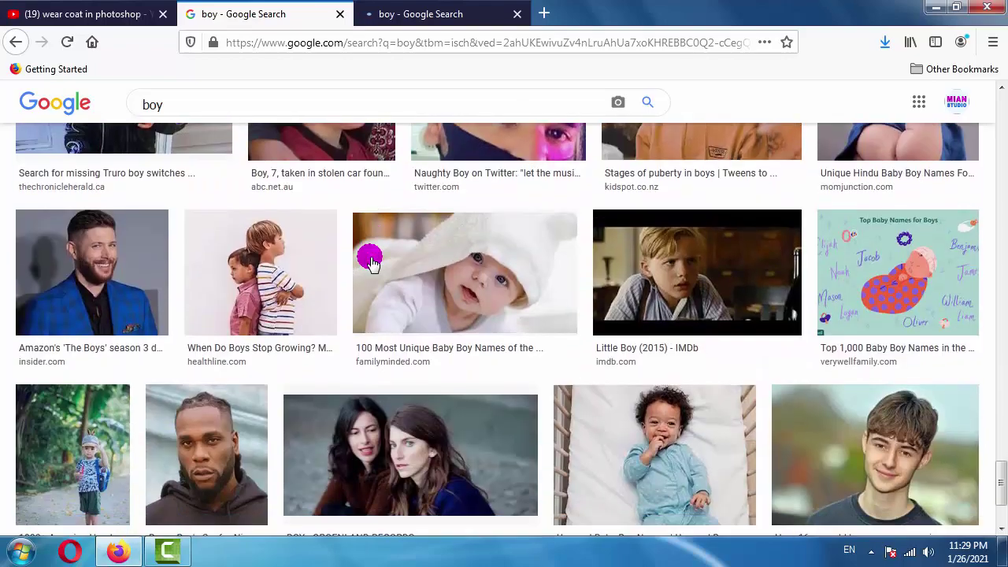
pyautogui.scroll(-2, 370, 259)
pyautogui.scroll(3, 370, 259)
pyautogui.middleClick(370, 262)
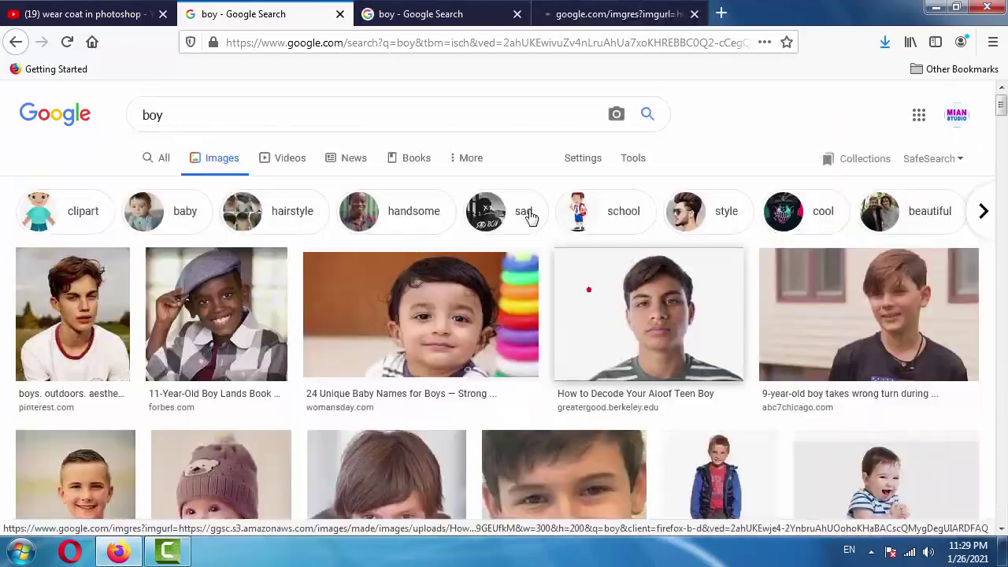
# Switch to the teen boy's enlarged white-background portrait
pyautogui.click(587, 288)
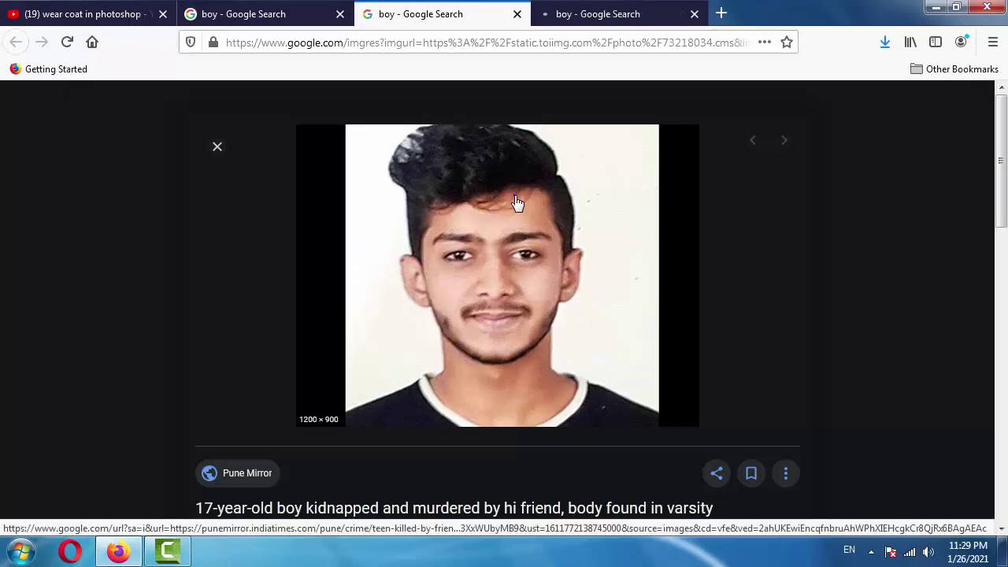
pyautogui.rightClick(516, 199)
pyautogui.click(545, 17)
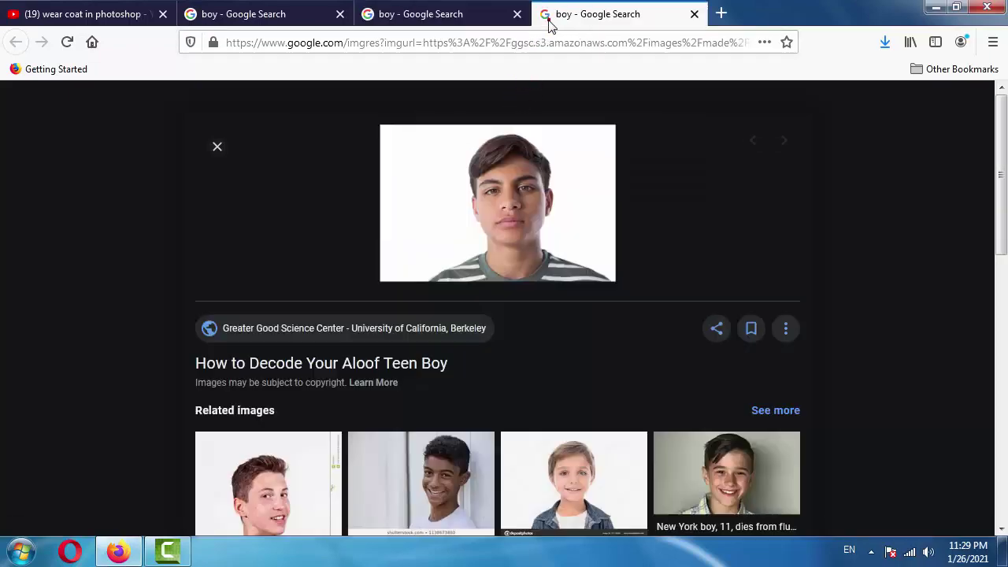
pyautogui.scroll(-4, 480, 315)
pyautogui.scroll(-2, 489, 326)
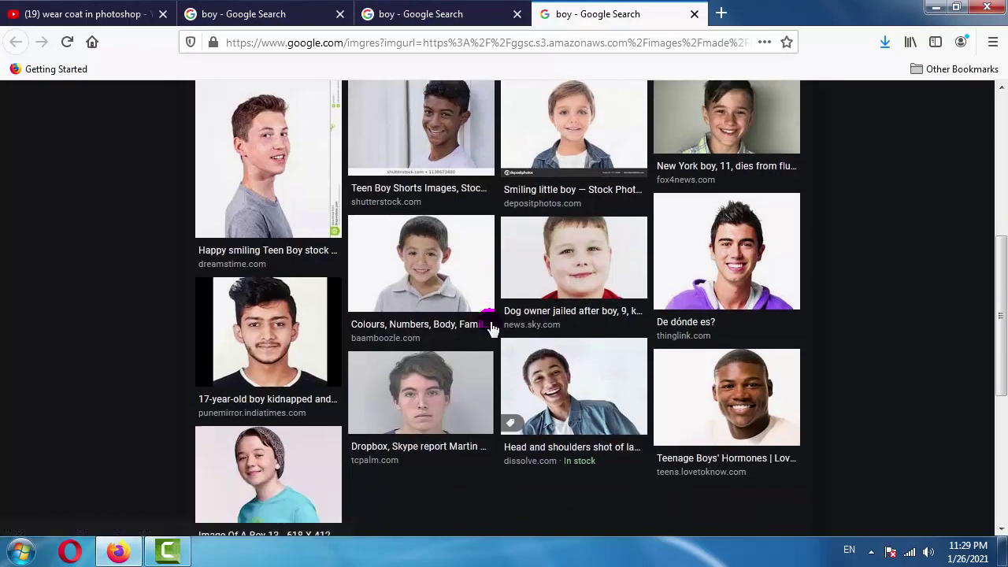
pyautogui.scroll(2, 480, 322)
# Save the teen boy's white-background portrait as 'by' in the Pics folder
pyautogui.click(424, 425)
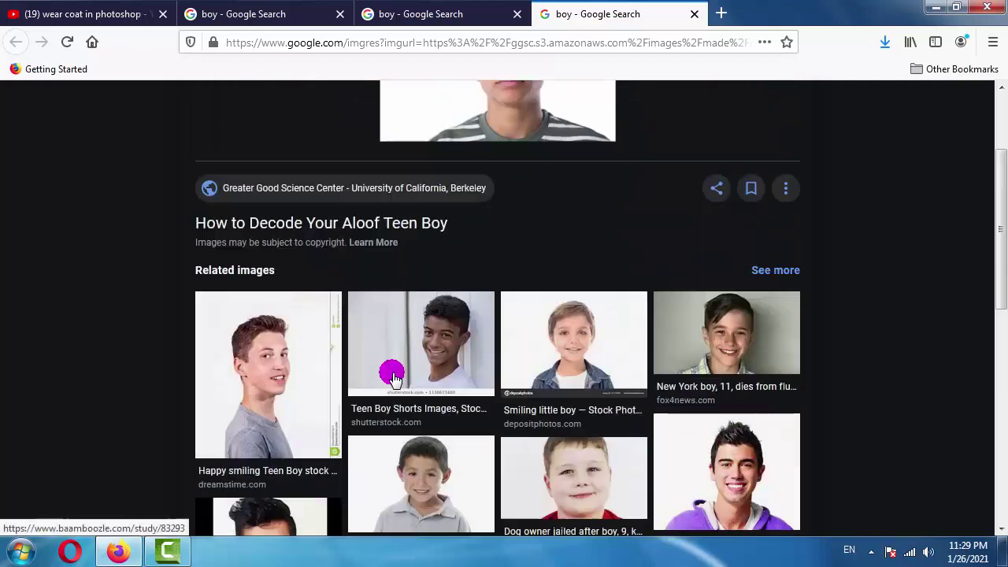
pyautogui.rightClick(537, 181)
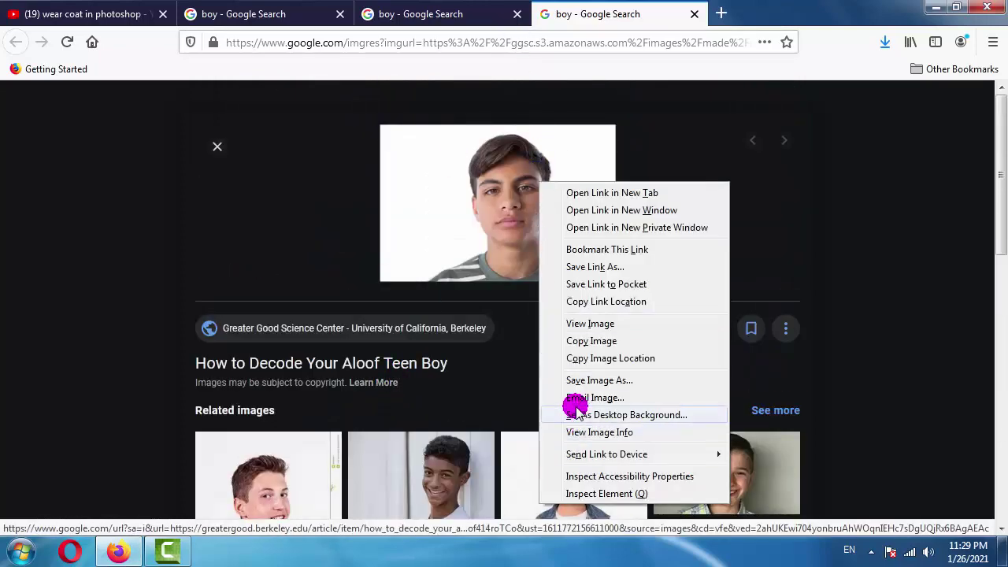
pyautogui.click(592, 379)
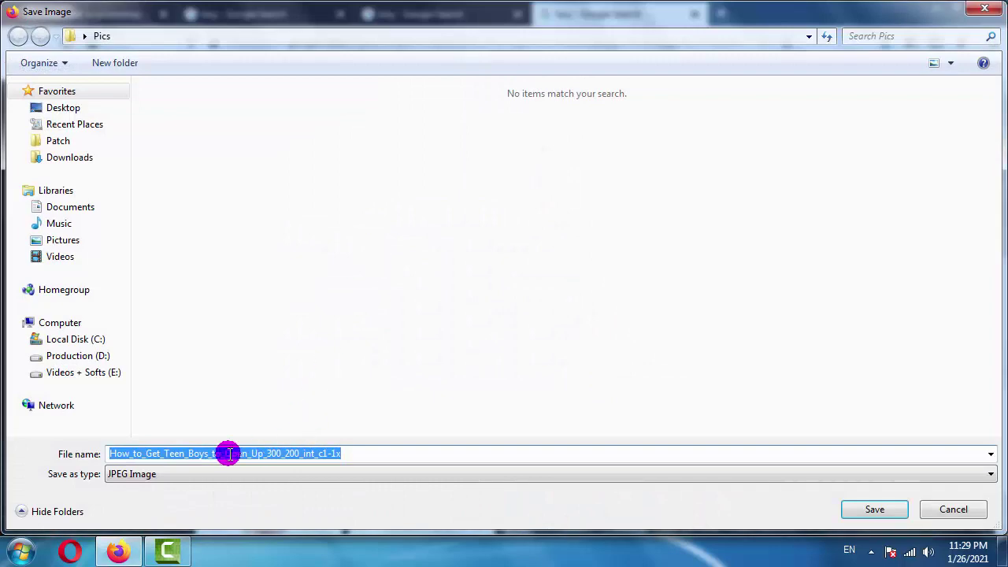
pyautogui.write('bo')
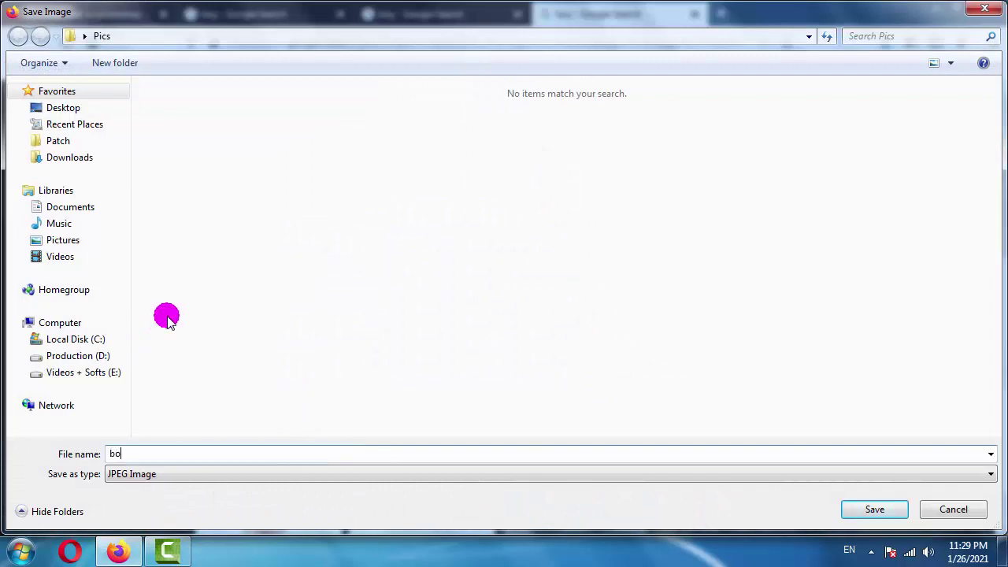
pyautogui.write('y')
pyautogui.press('Return')
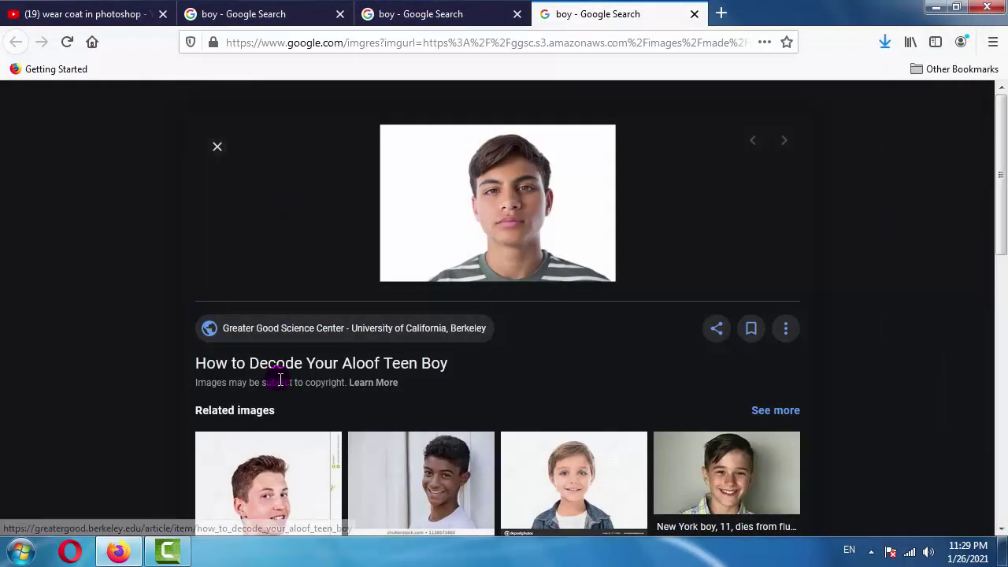
pyautogui.scroll(-4, 349, 436)
# Preview the 17-year-old boy's portrait and copy the large image to the clipboard
pyautogui.click(304, 370)
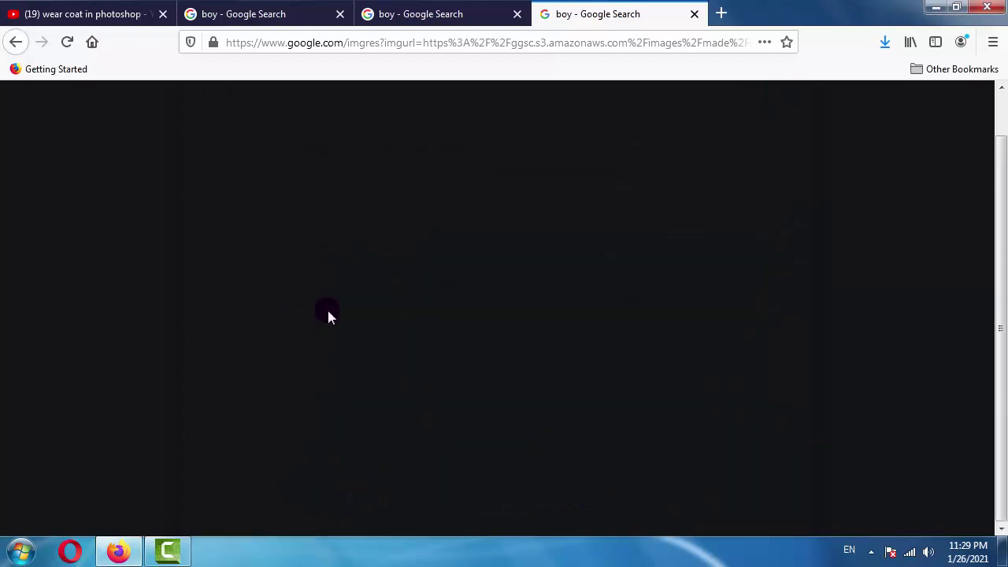
pyautogui.rightClick(491, 165)
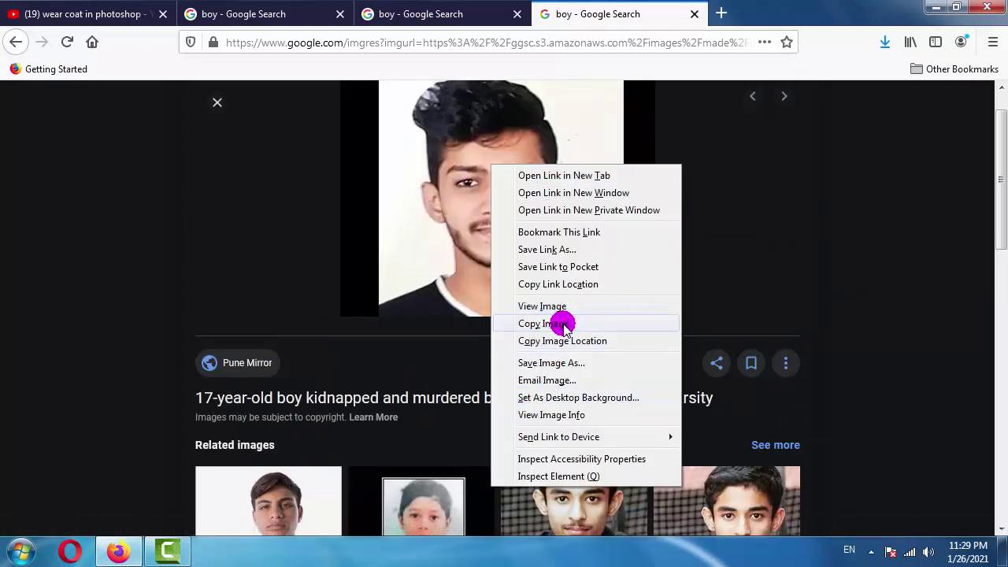
pyautogui.click(576, 363)
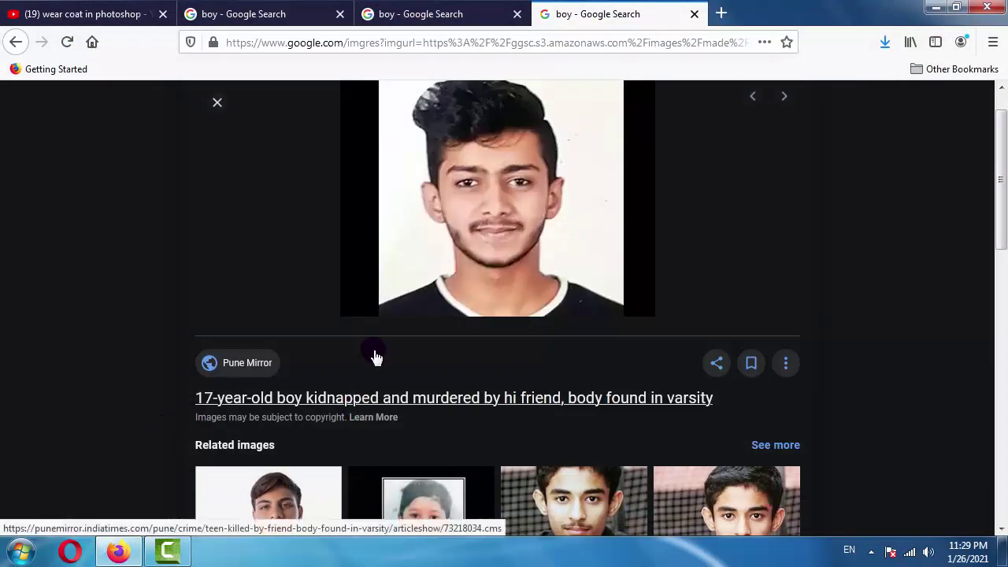
pyautogui.scroll(1, 400, 305)
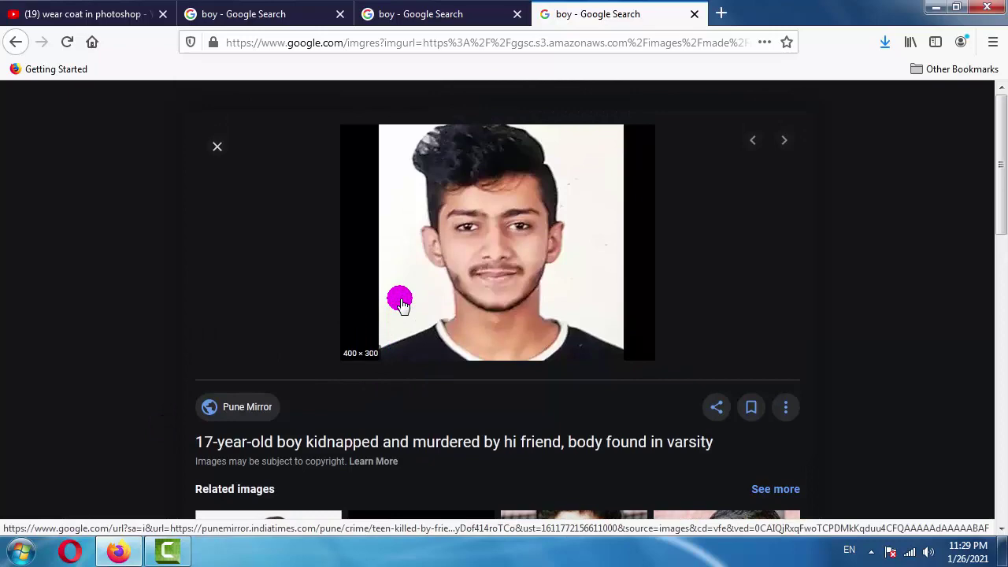
pyautogui.scroll(-5, 401, 305)
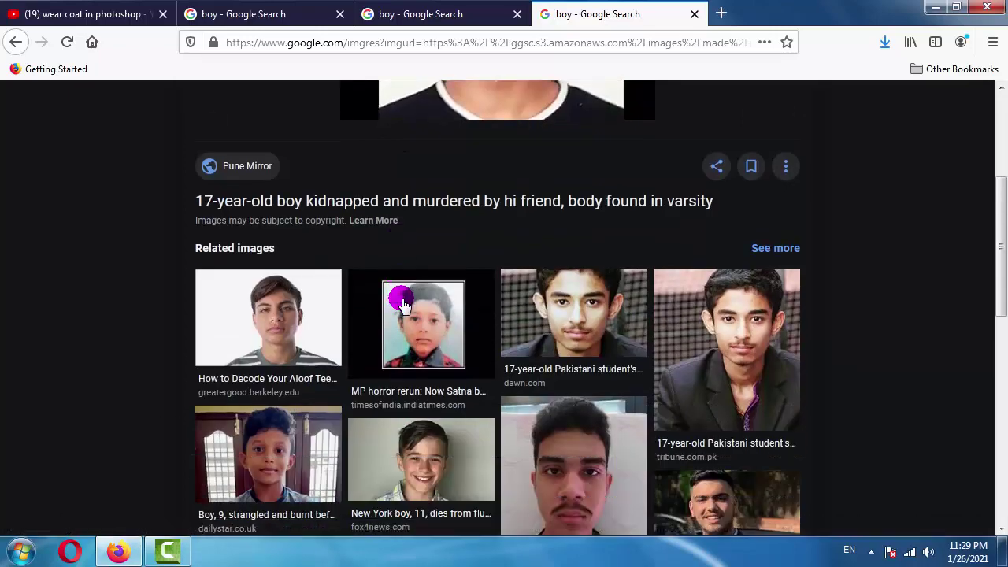
pyautogui.scroll(2, 402, 304)
pyautogui.scroll(2, 402, 304)
pyautogui.scroll(1, 401, 304)
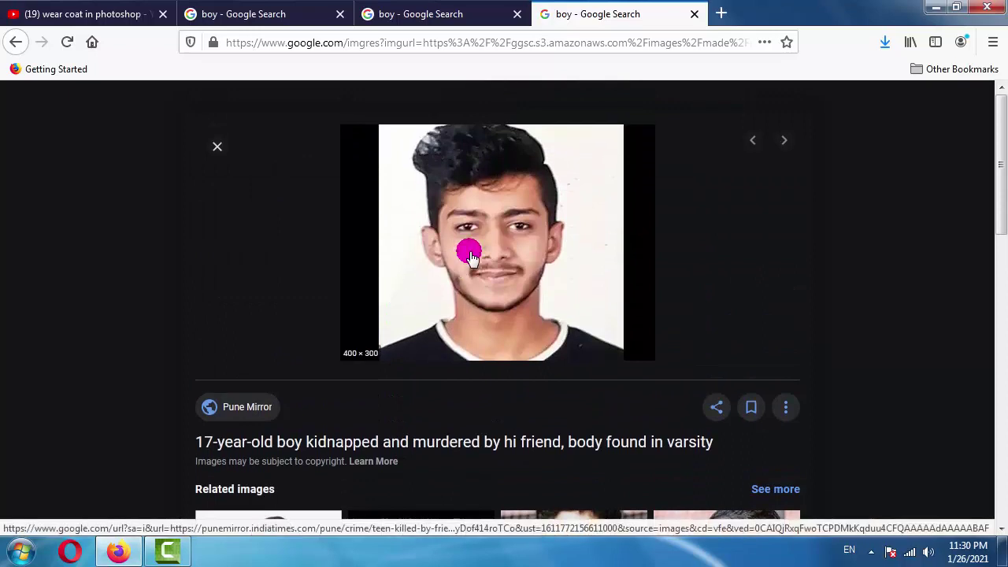
pyautogui.rightClick(477, 206)
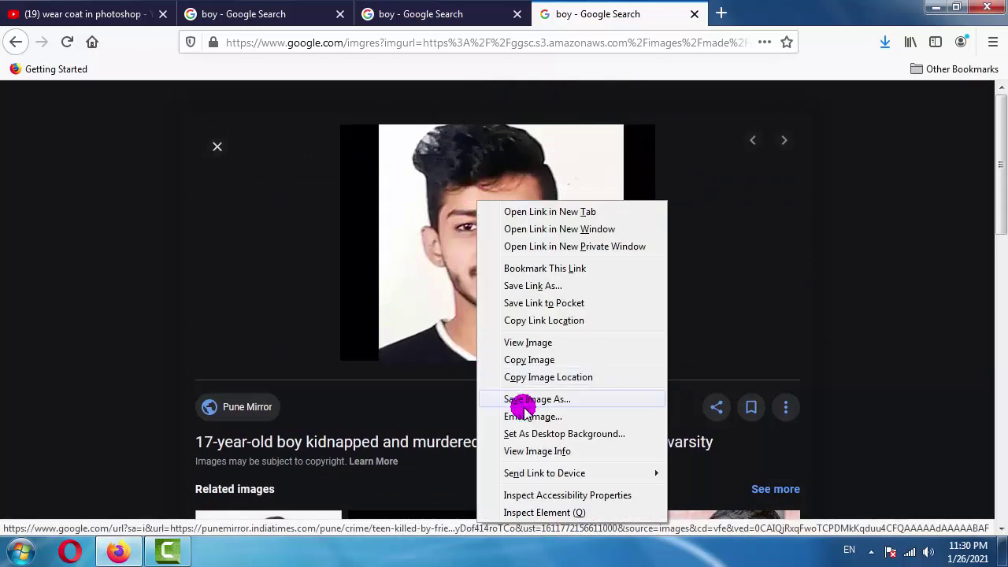
pyautogui.click(532, 360)
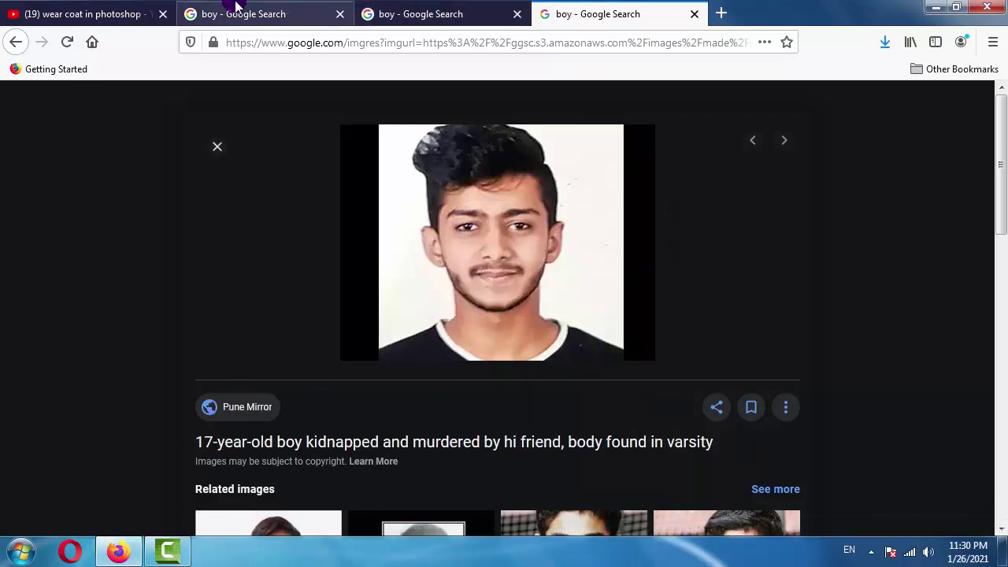
# Launch Paint, paste the portrait, and crop the canvas to it at 400×300 px
pyautogui.press('super+r')
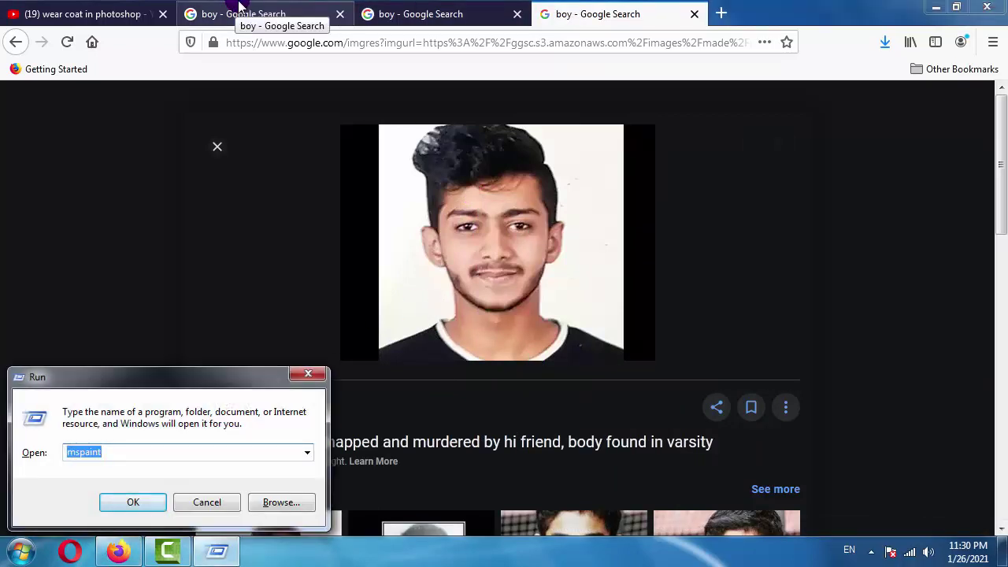
pyautogui.press('Return')
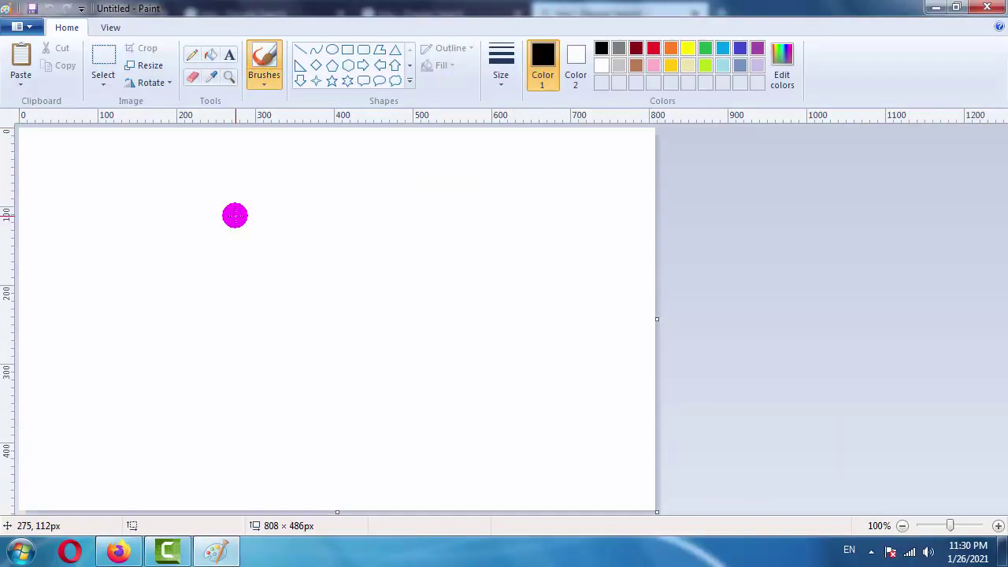
pyautogui.hotkey('ctrl', 'v')
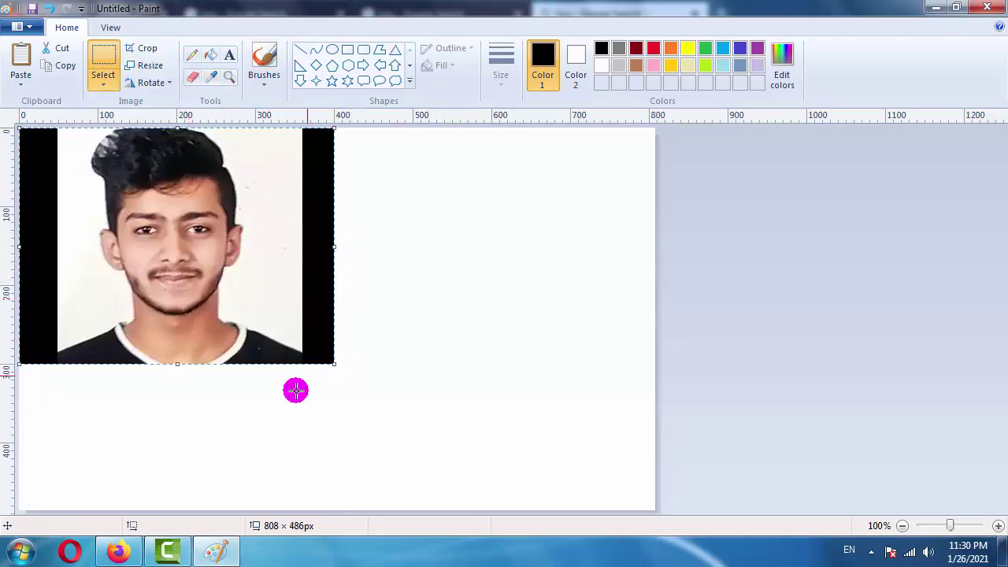
pyautogui.click(144, 50)
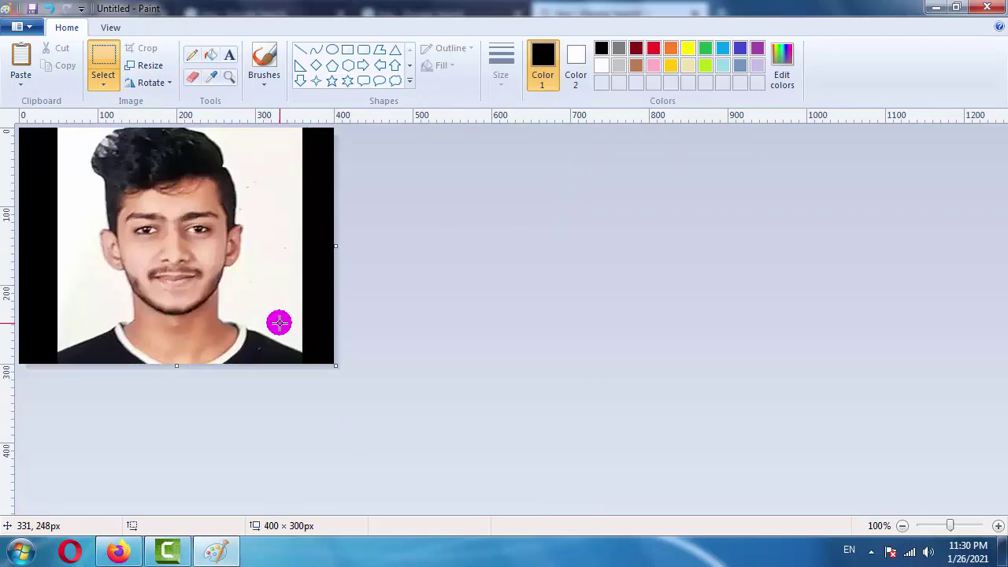
# Save the Paint image as a JPEG named 'boy2' in Pics
pyautogui.hotkey('ctrl', 's')
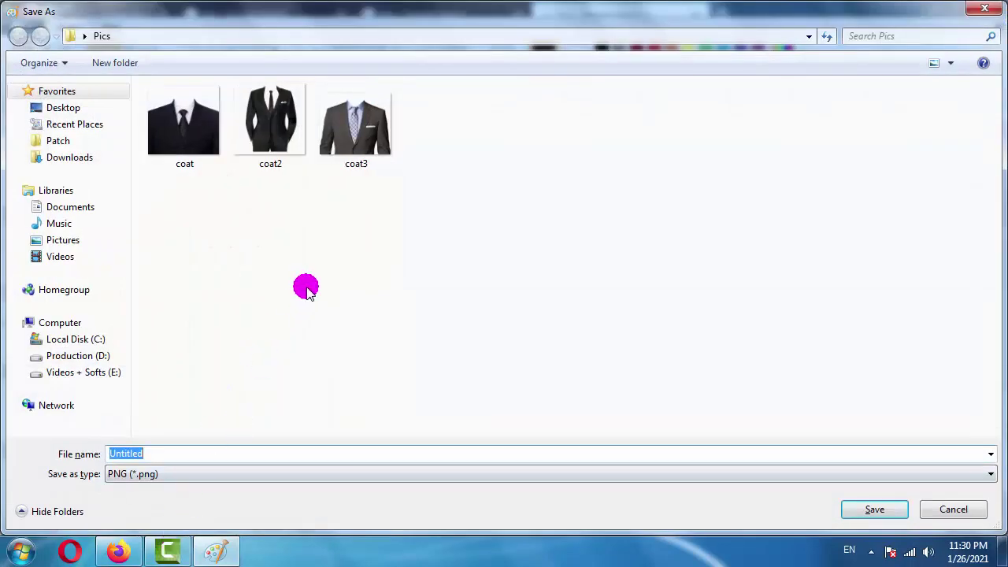
pyautogui.click(163, 472)
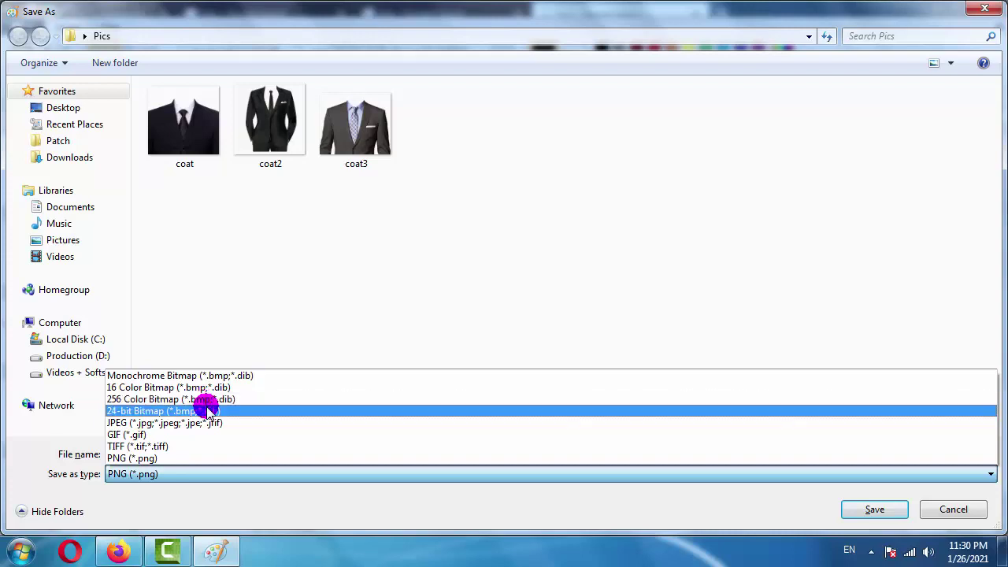
pyautogui.click(207, 422)
pyautogui.click(160, 454)
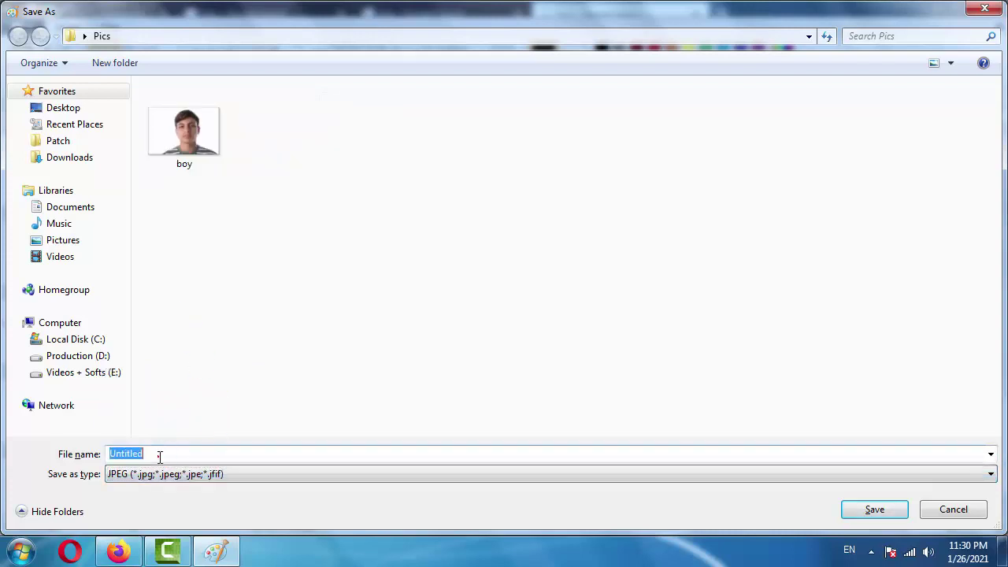
pyautogui.write('boy')
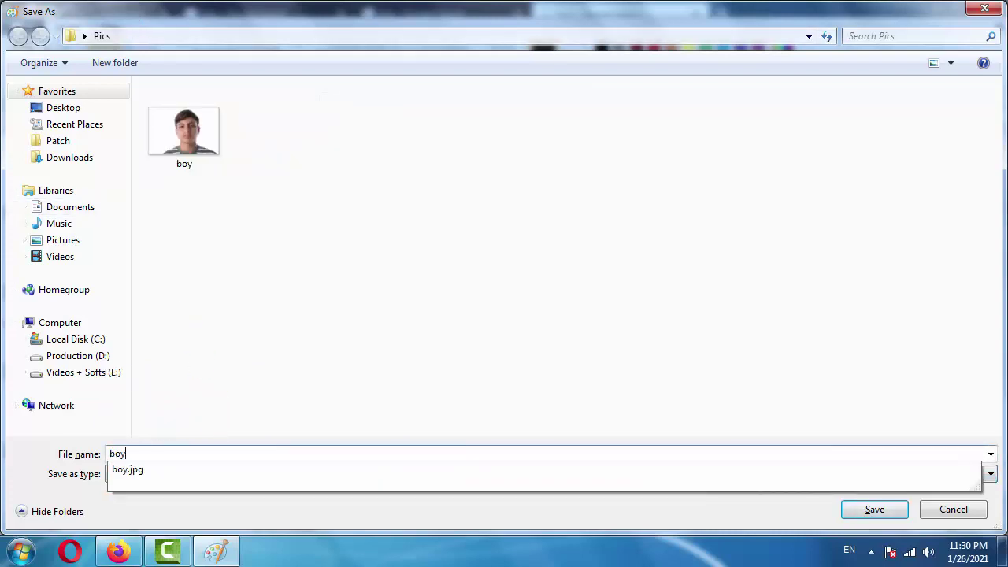
pyautogui.write('2')
pyautogui.press('Return')
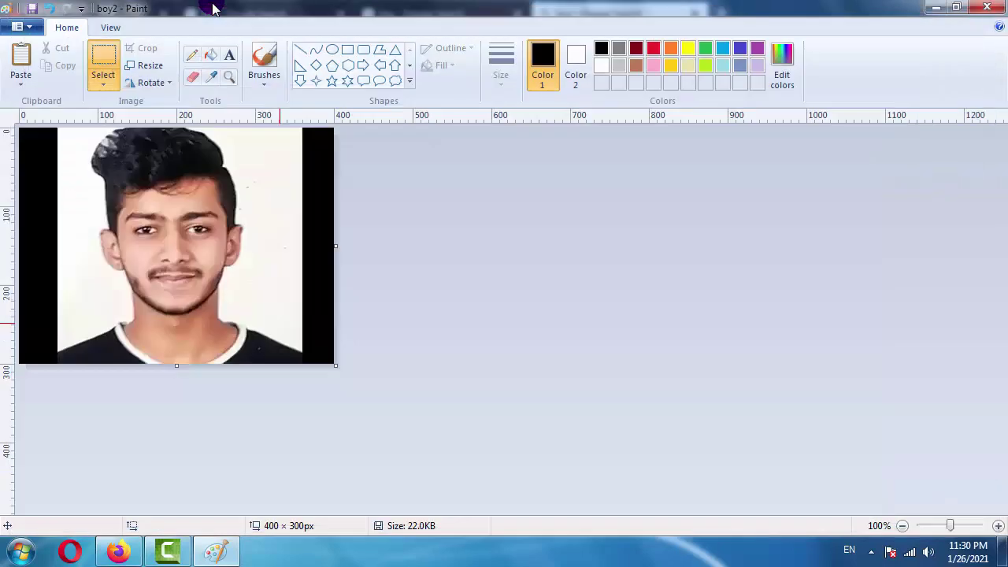
# Close Paint and the extra Firefox tab, then launch Photoshop CS5 with panels closed
pyautogui.click(984, 8)
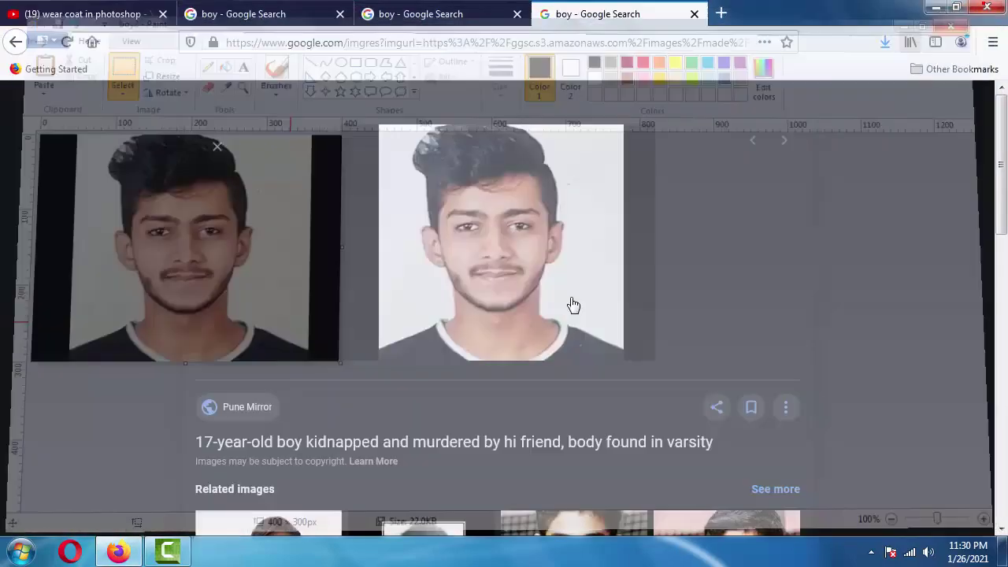
pyautogui.click(693, 14)
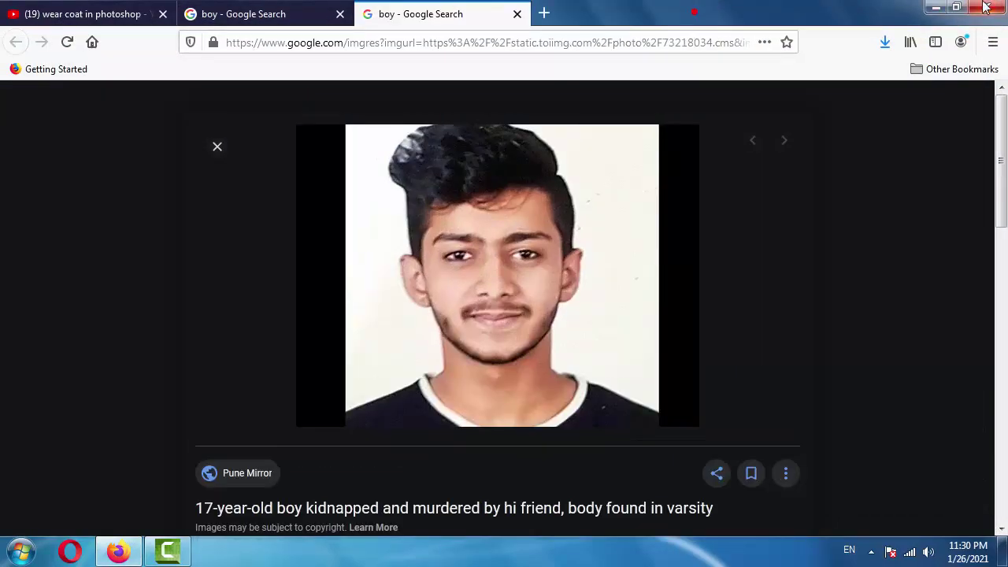
pyautogui.click(937, 6)
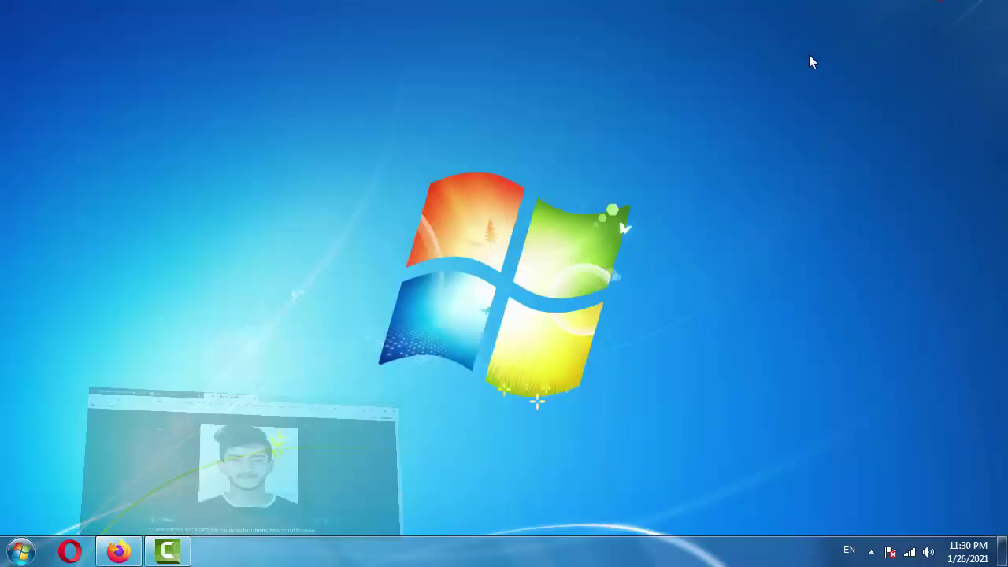
pyautogui.click(3, 554)
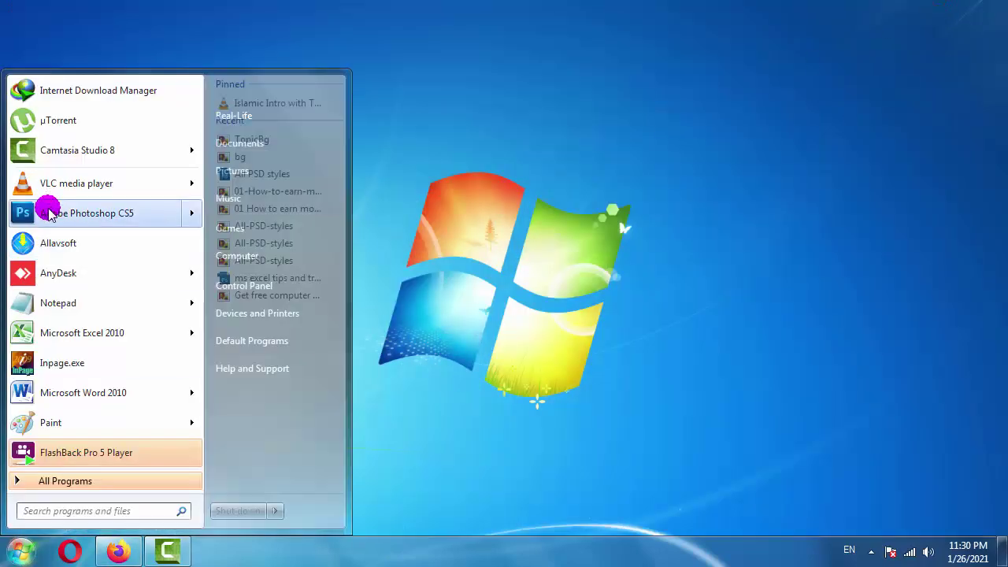
pyautogui.click(86, 213)
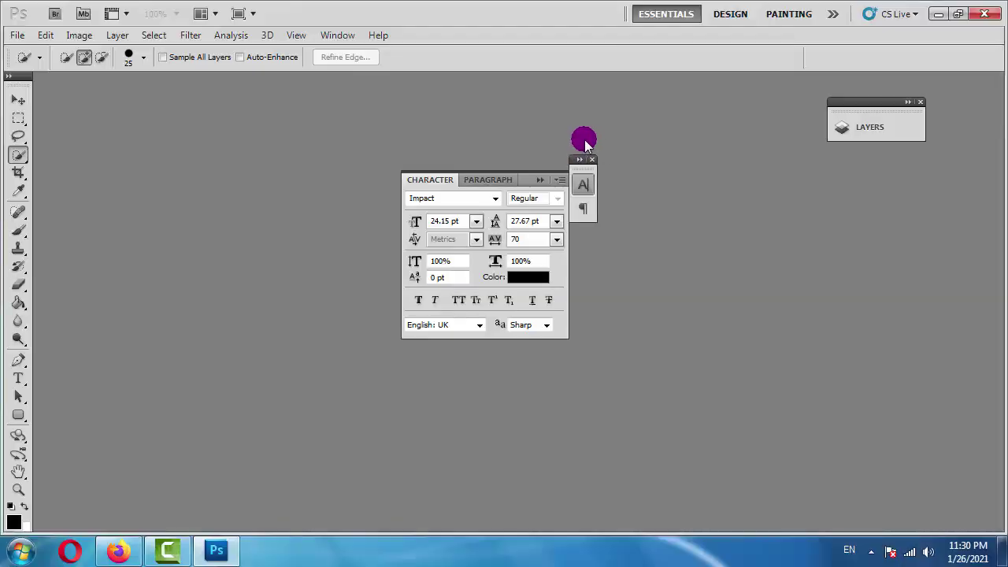
pyautogui.click(592, 159)
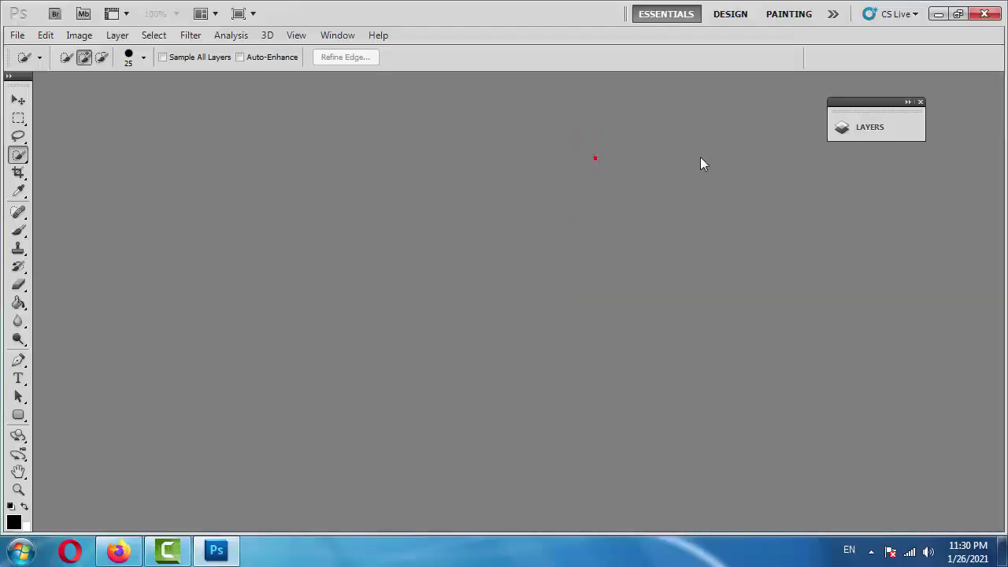
pyautogui.click(920, 101)
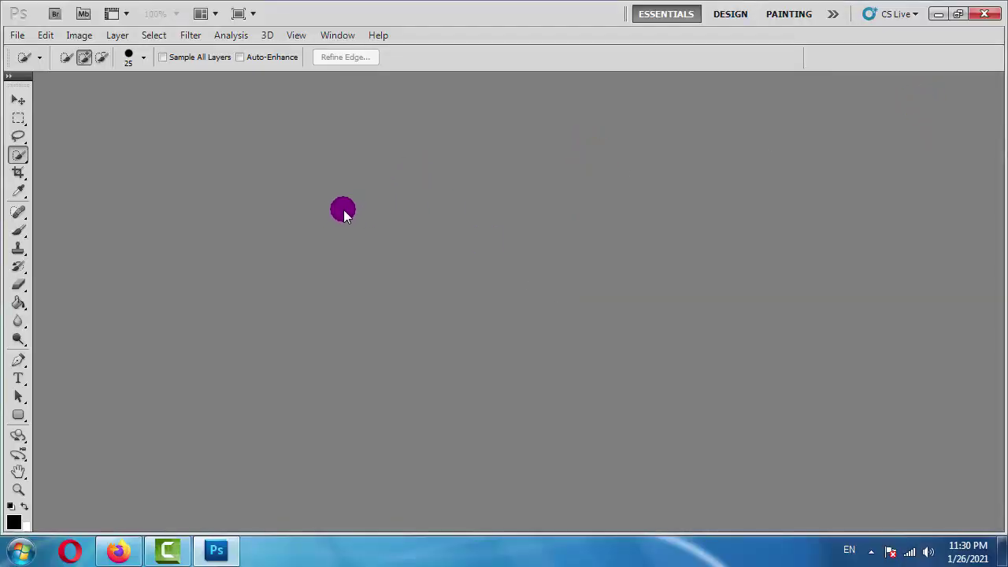
# Open boy, boy2, coat, coat2 and coat3 from the Pics folder
pyautogui.doubleClick(398, 201)
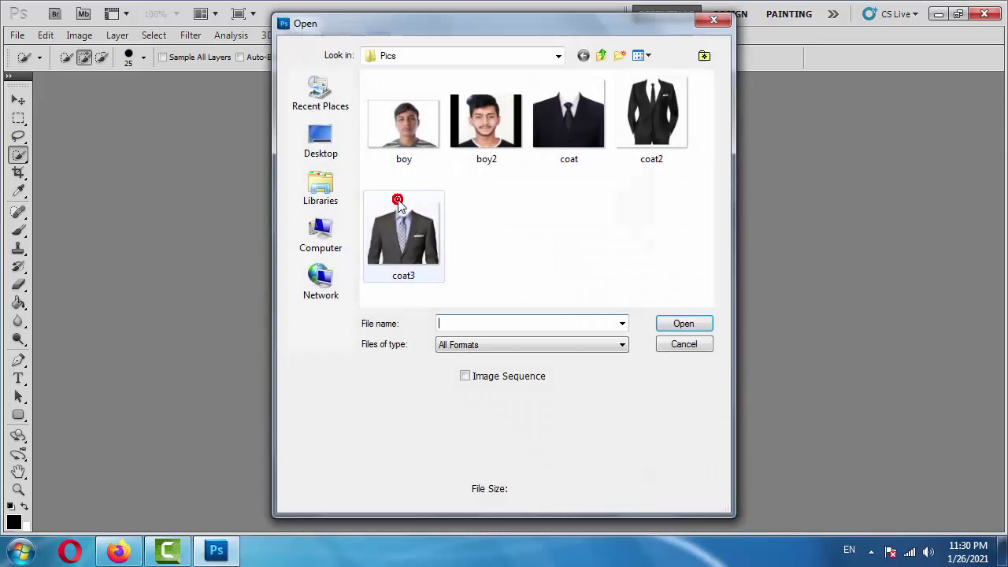
pyautogui.moveTo(661, 251)
pyautogui.mouseDown()
pyautogui.moveTo(451, 74)
pyautogui.moveTo(379, 107)
pyautogui.mouseUp()
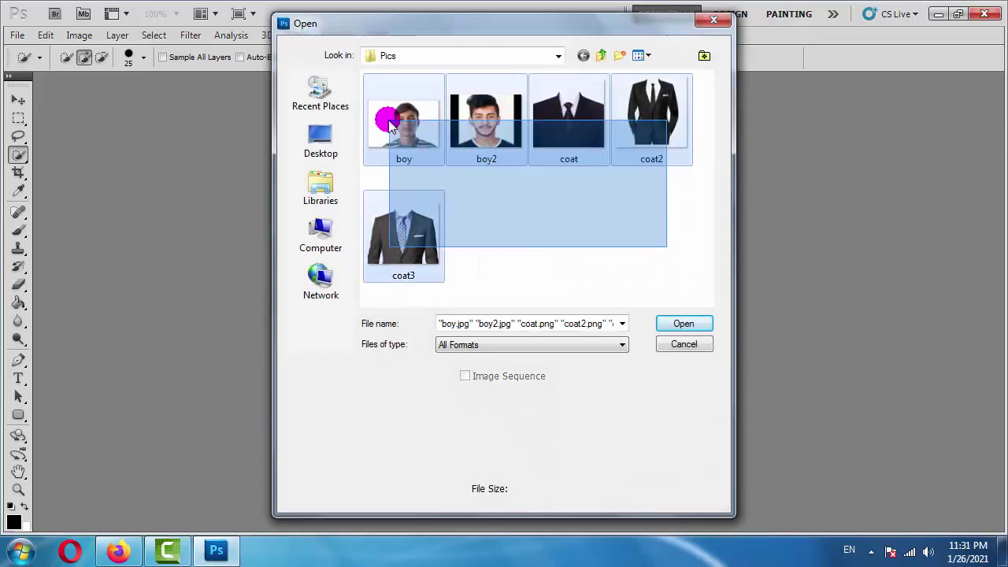
pyautogui.click(678, 326)
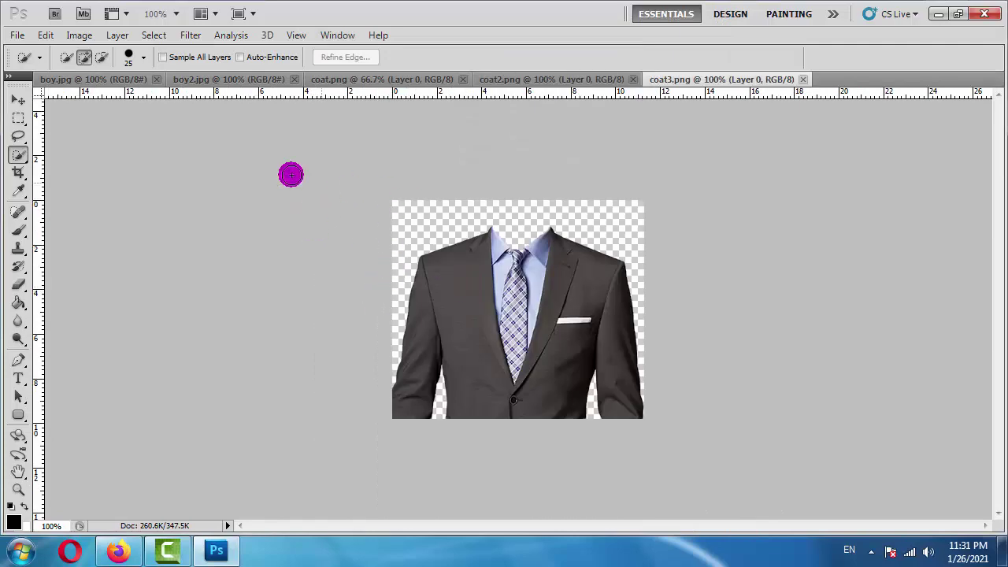
# Select the Move tool (V) and close the coat2.png document
pyautogui.press('v')
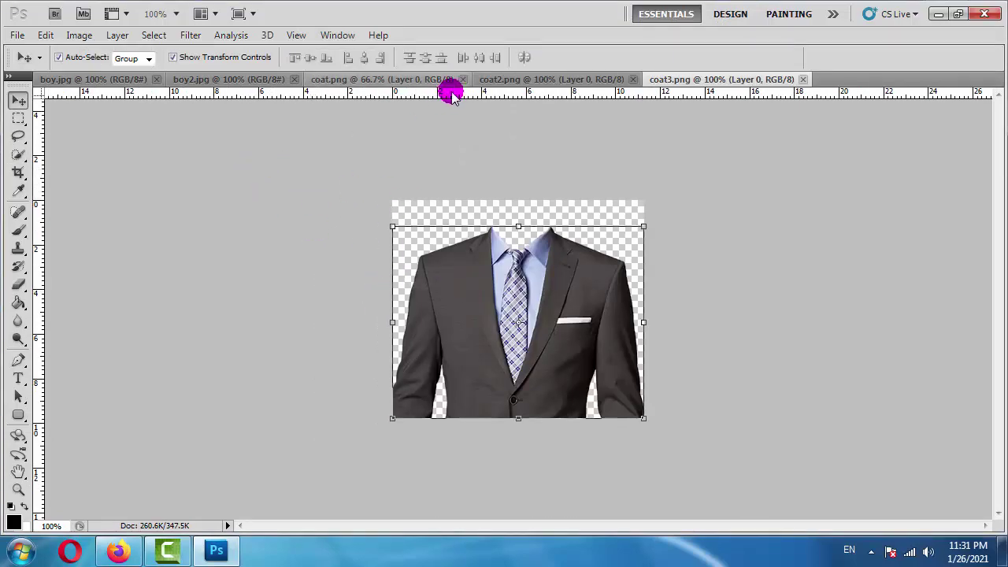
pyautogui.click(508, 79)
pyautogui.click(418, 79)
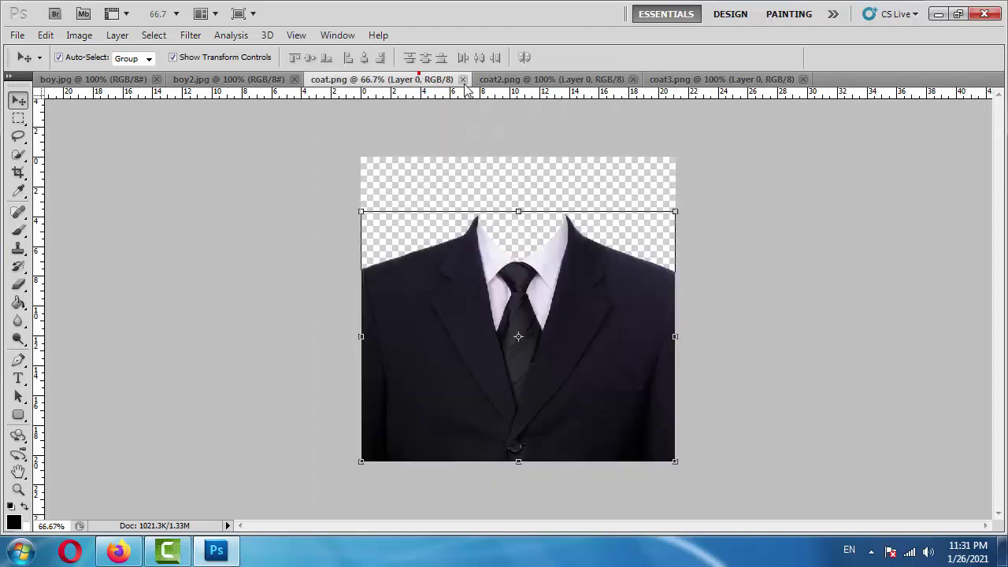
pyautogui.click(550, 72)
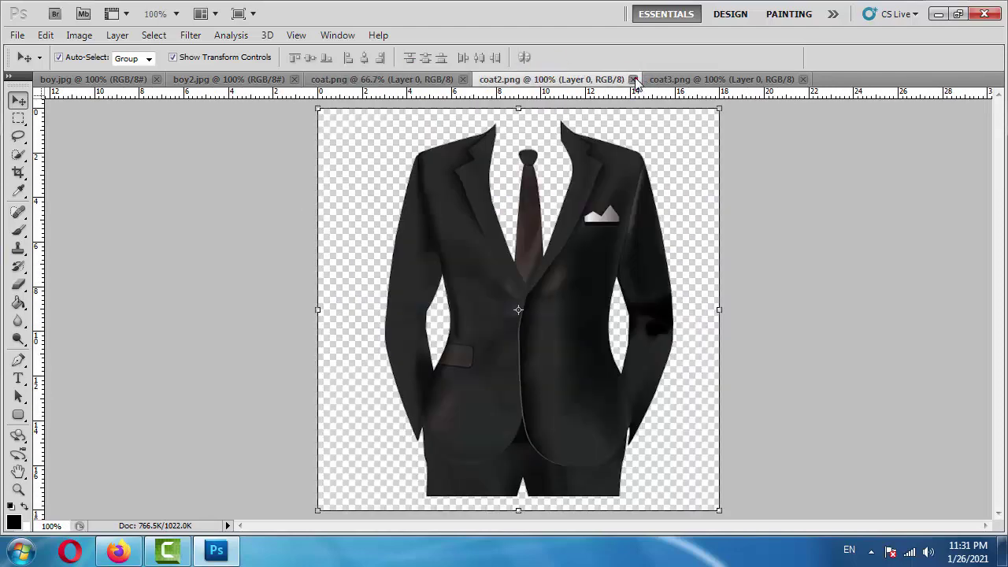
pyautogui.click(633, 79)
pyautogui.click(447, 79)
# Review the open images and close the black coat.png suit
pyautogui.click(285, 79)
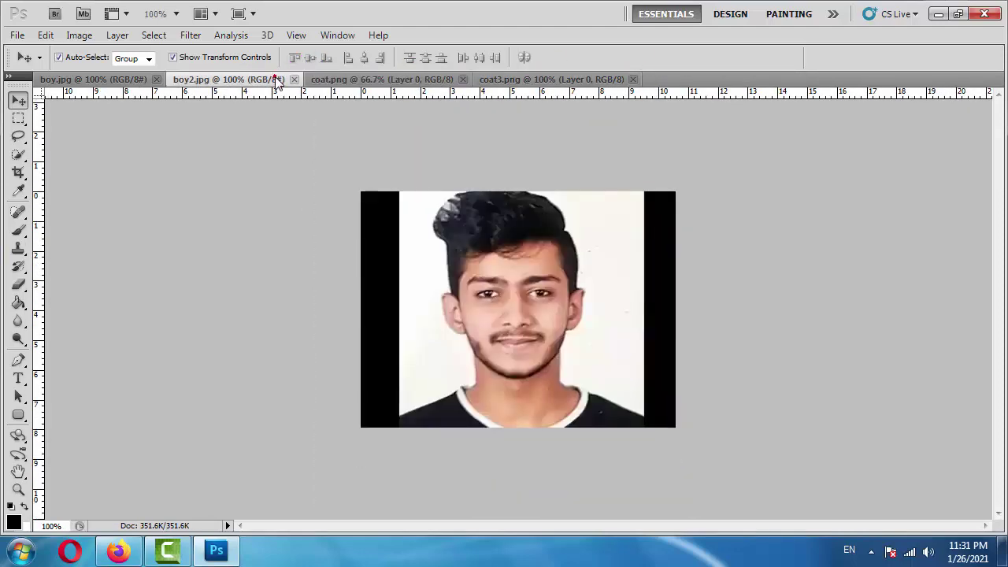
pyautogui.click(380, 79)
pyautogui.click(516, 79)
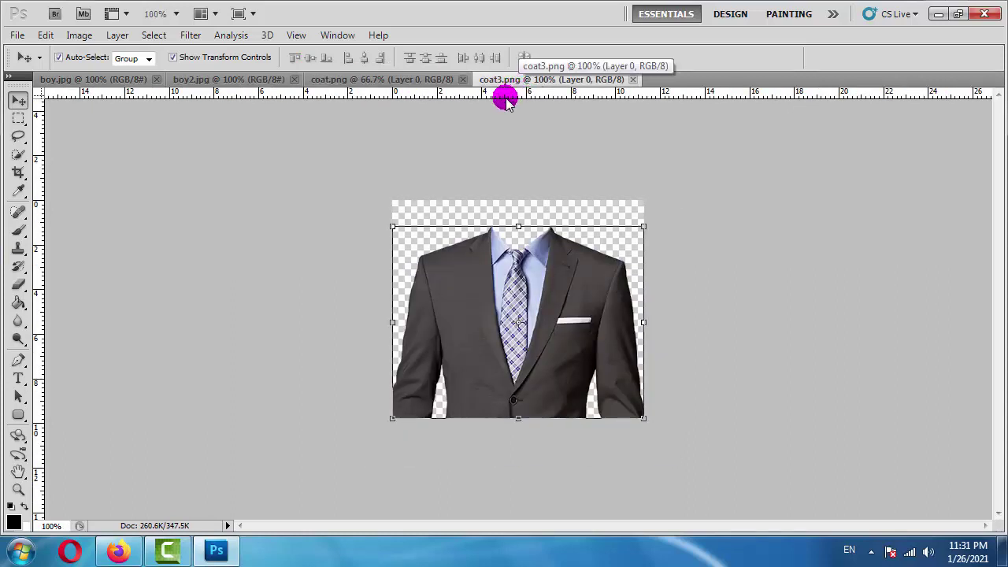
pyautogui.click(437, 81)
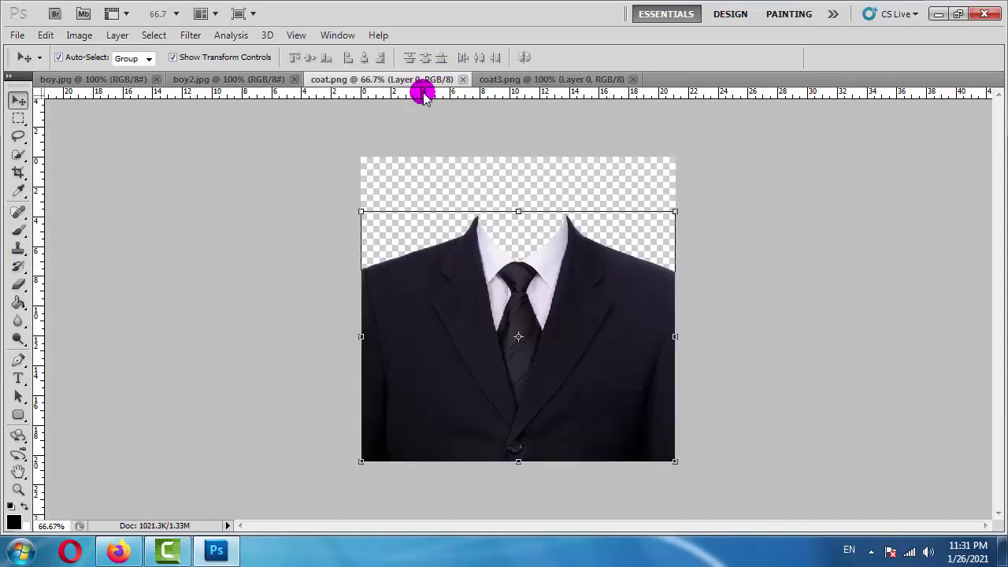
pyautogui.click(461, 80)
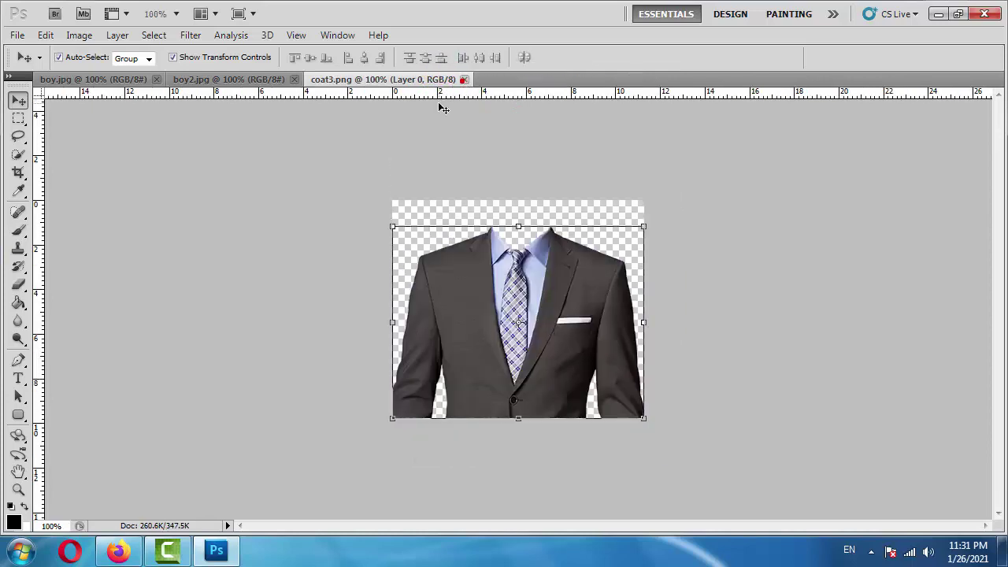
# Nudge the coat3 grey suit slightly upward and turn off Show Transform Controls
pyautogui.moveTo(531, 266); pyautogui.dragTo(546, 269)
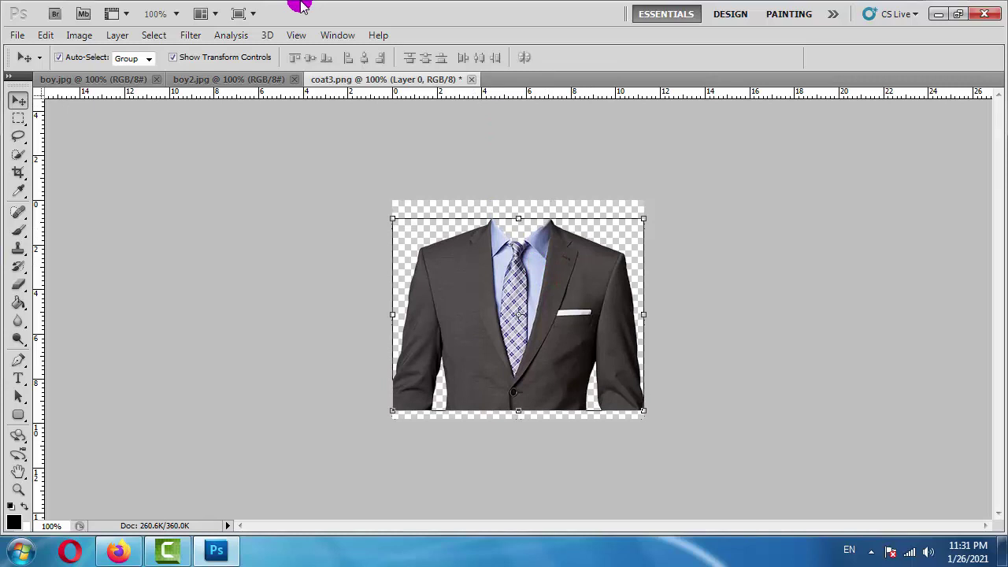
pyautogui.click(233, 80)
pyautogui.click(112, 79)
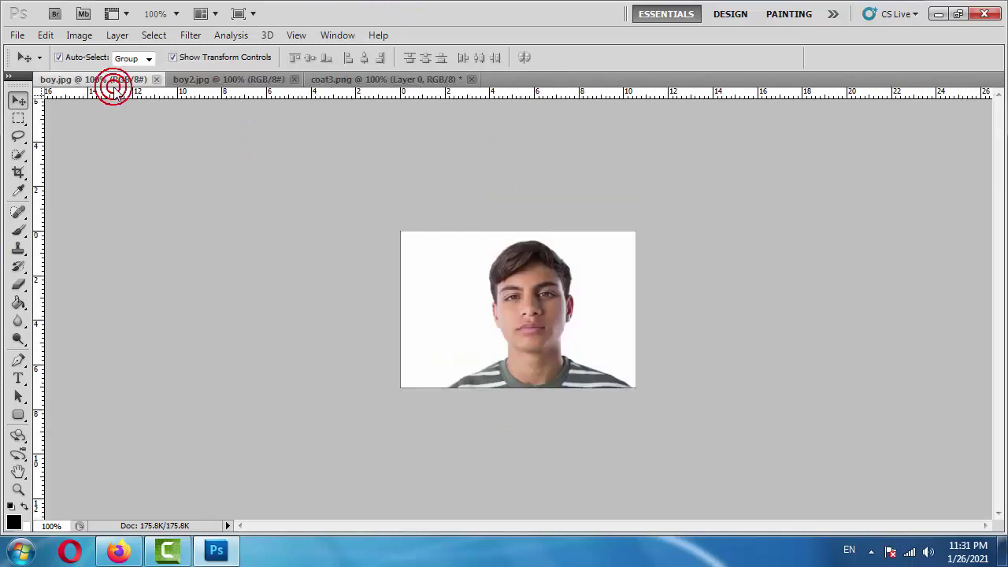
pyautogui.click(202, 58)
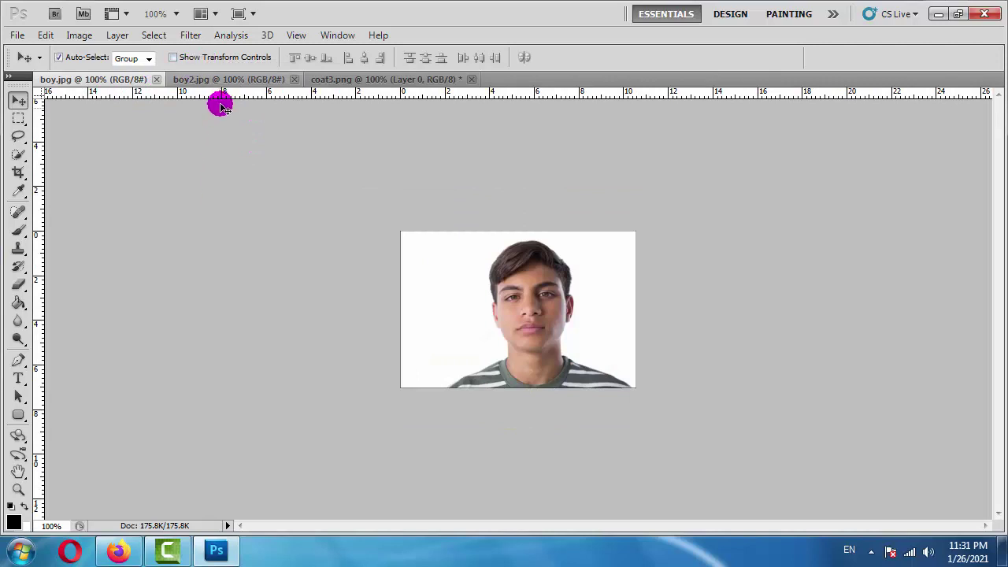
pyautogui.click(230, 80)
# Switch to coat3.png and deselect its layer
pyautogui.click(404, 79)
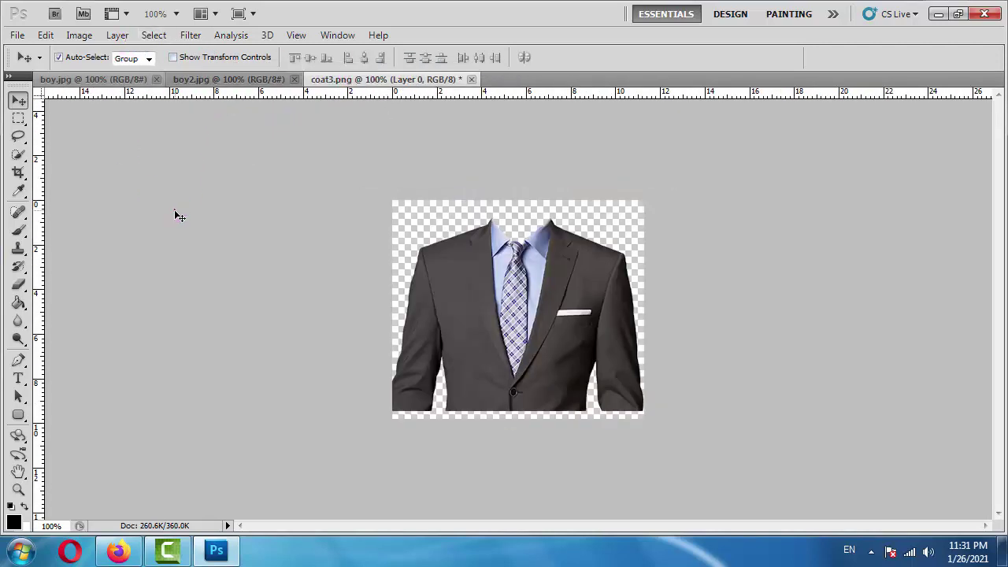
pyautogui.click(173, 209)
pyautogui.click(17, 34)
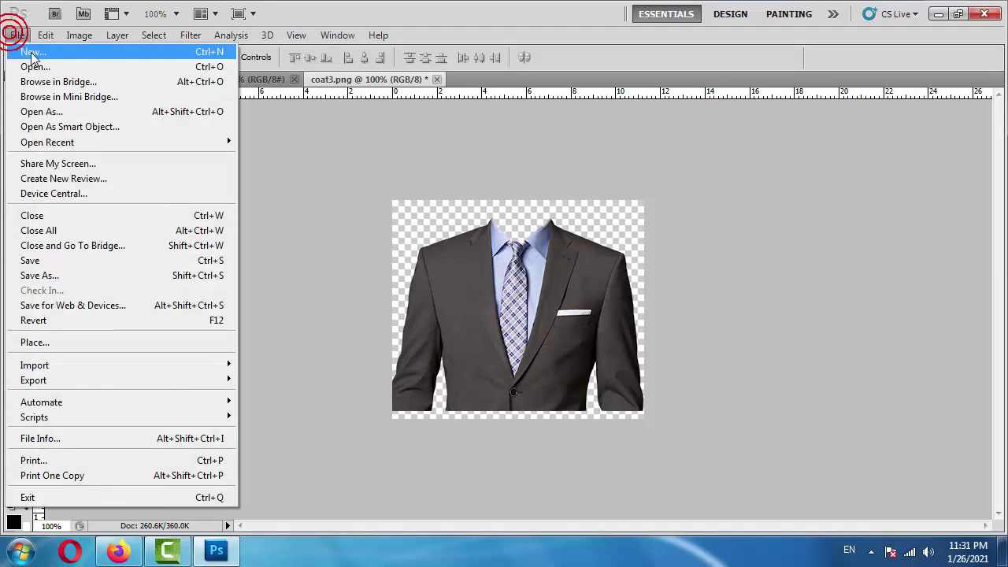
pyautogui.press('Escape')
# Start a new document with width 1.5 inches
pyautogui.hotkey('ctrl', 'n')
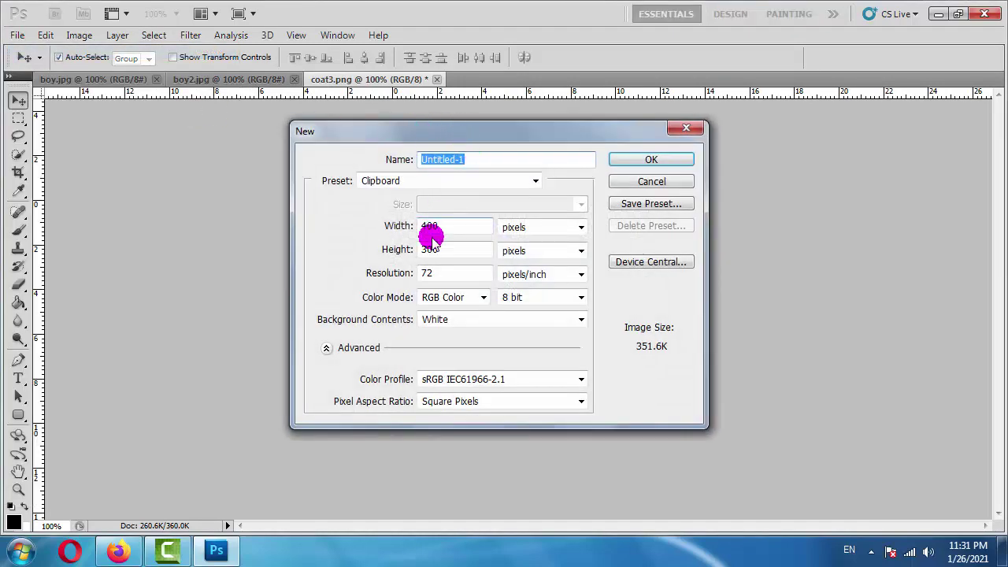
pyautogui.doubleClick(465, 227)
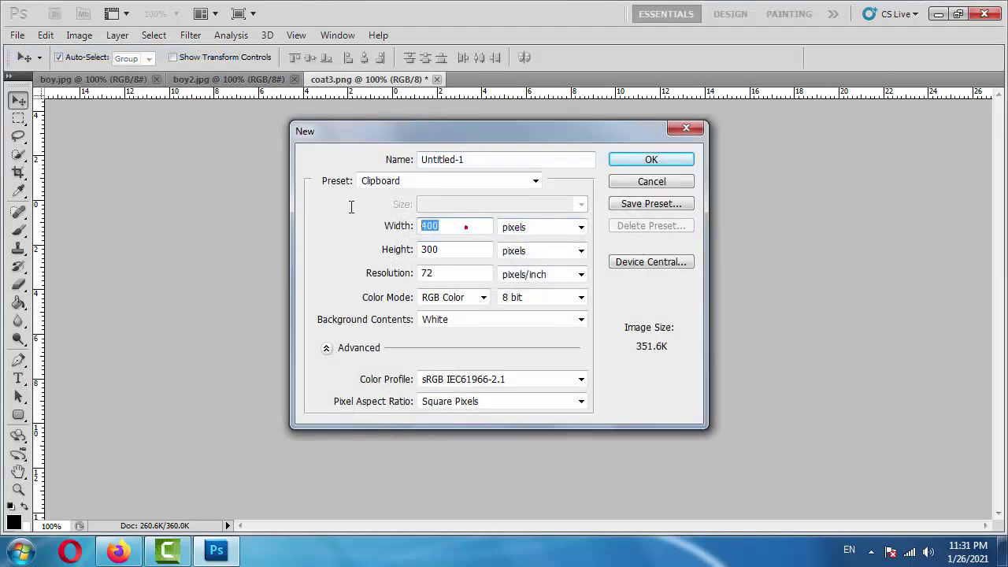
pyautogui.click(516, 227)
pyautogui.click(516, 256)
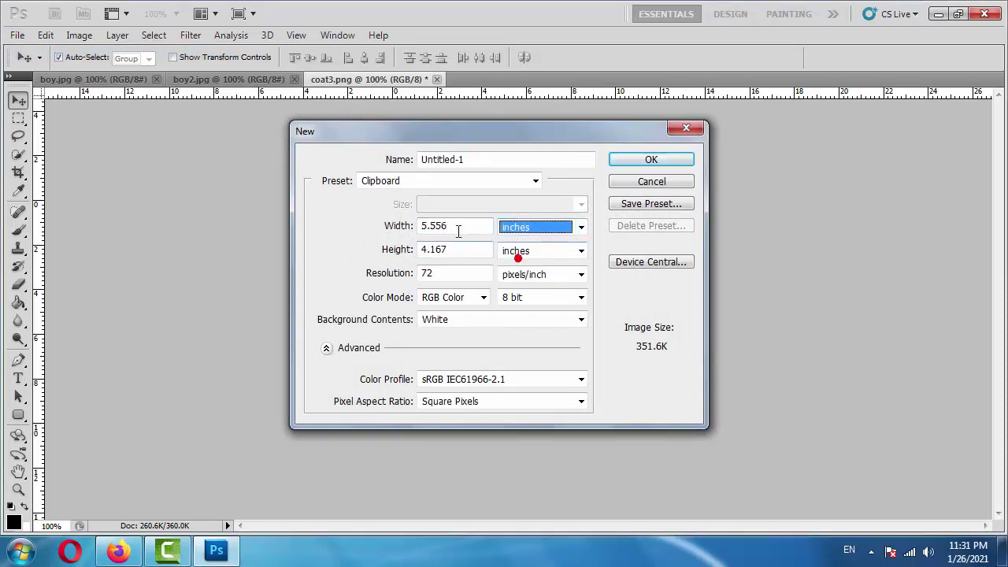
pyautogui.doubleClick(455, 227)
pyautogui.write('1.5')
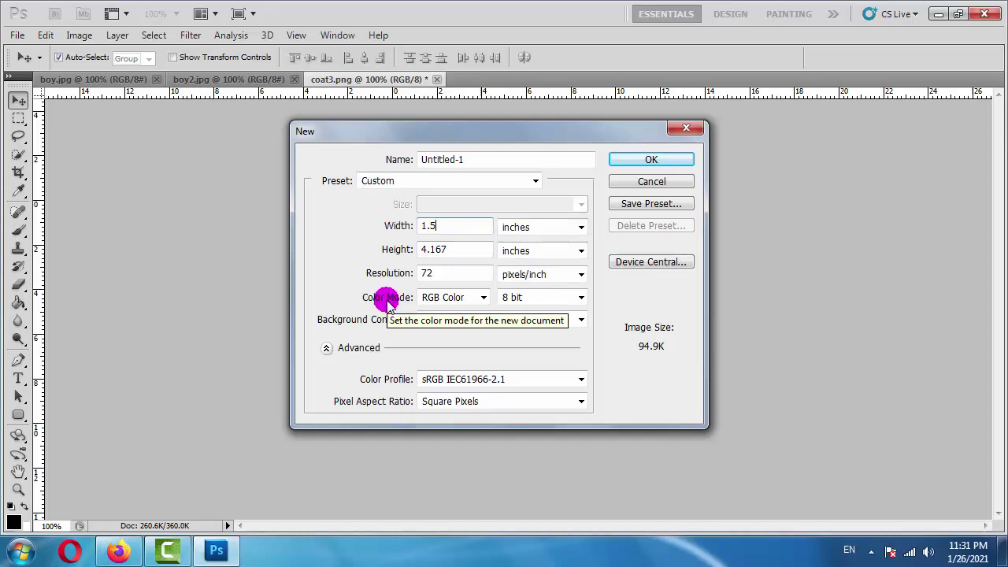
pyautogui.press('Tab')
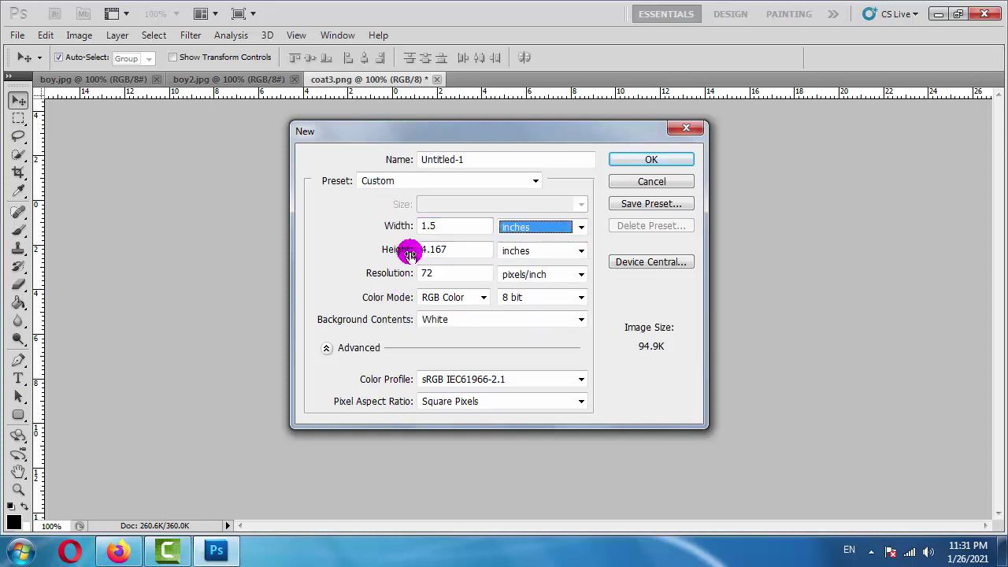
# Set height 2 inches, resolution 300 pixels/inch and 16 bit, and create the document
pyautogui.doubleClick(460, 253)
pyautogui.write('2')
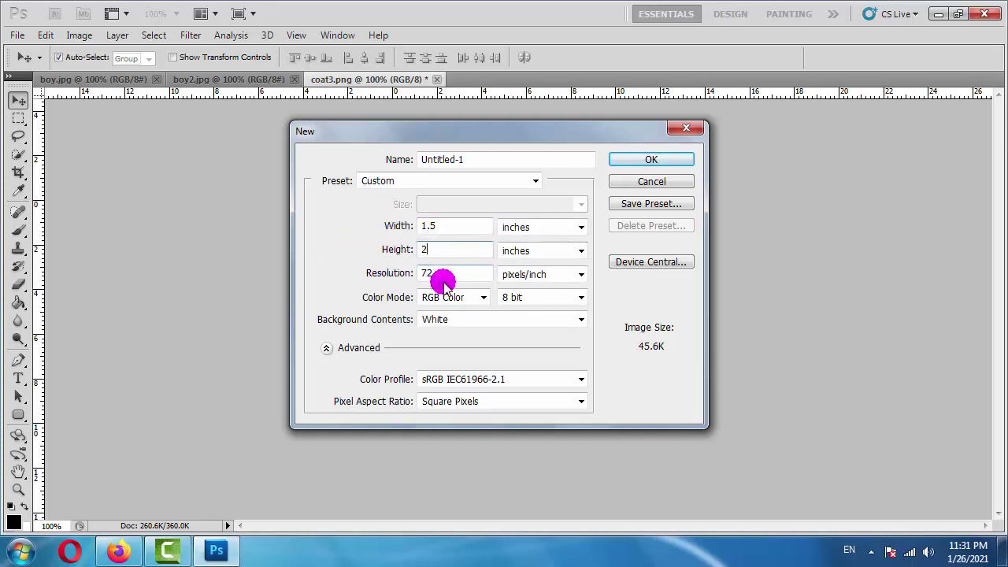
pyautogui.write('3')
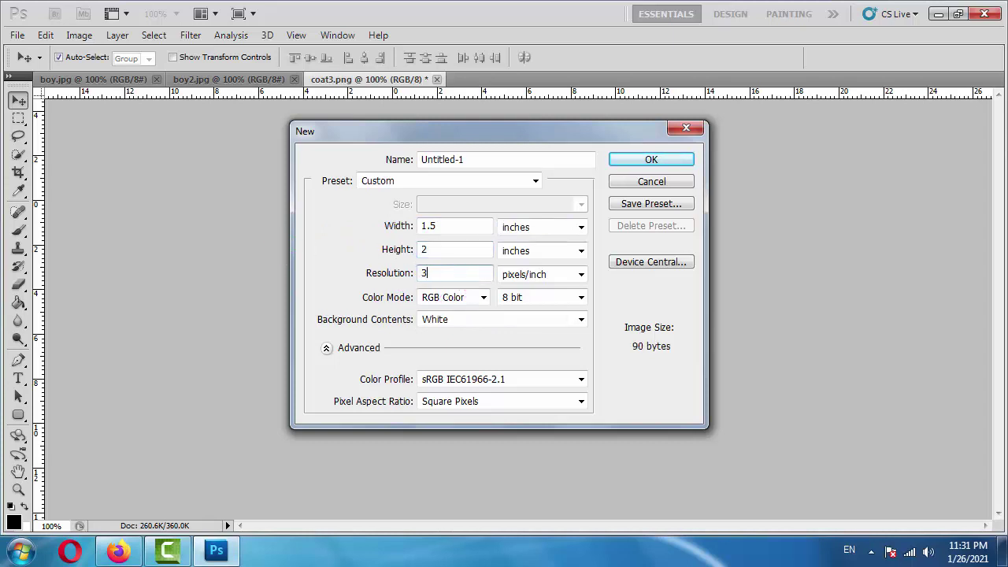
pyautogui.write('00')
pyautogui.press('Tab')
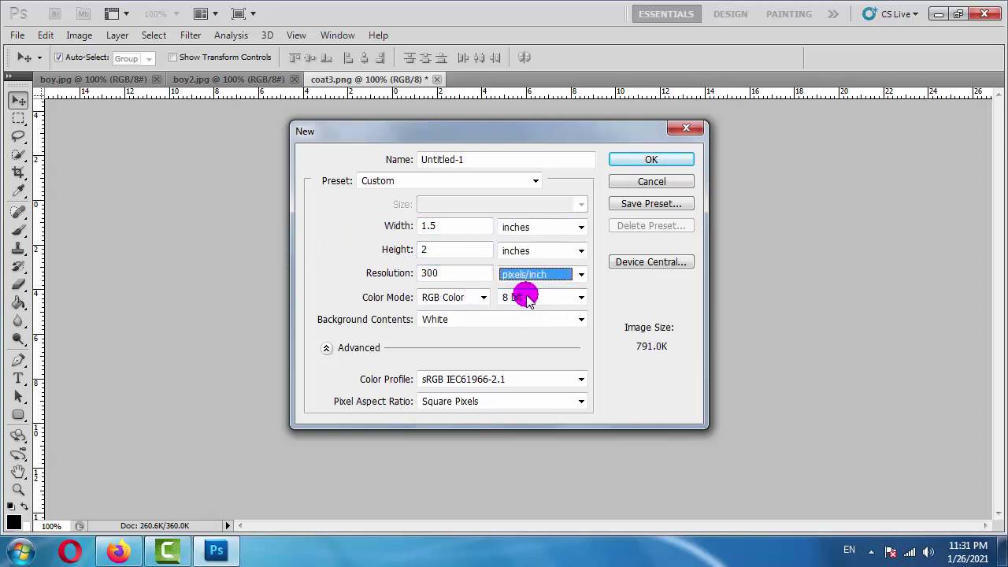
pyautogui.click(528, 298)
pyautogui.click(528, 339)
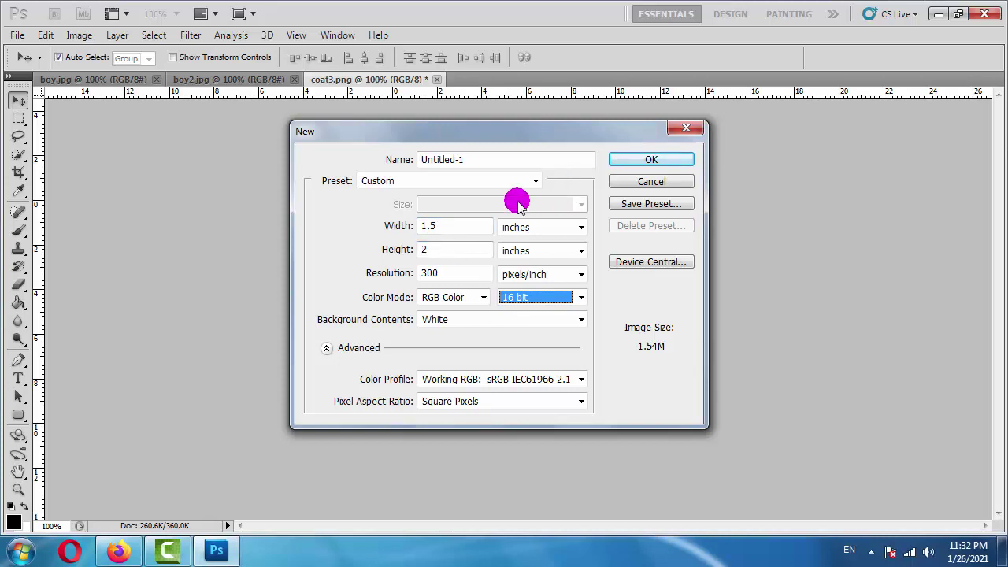
pyautogui.click(637, 160)
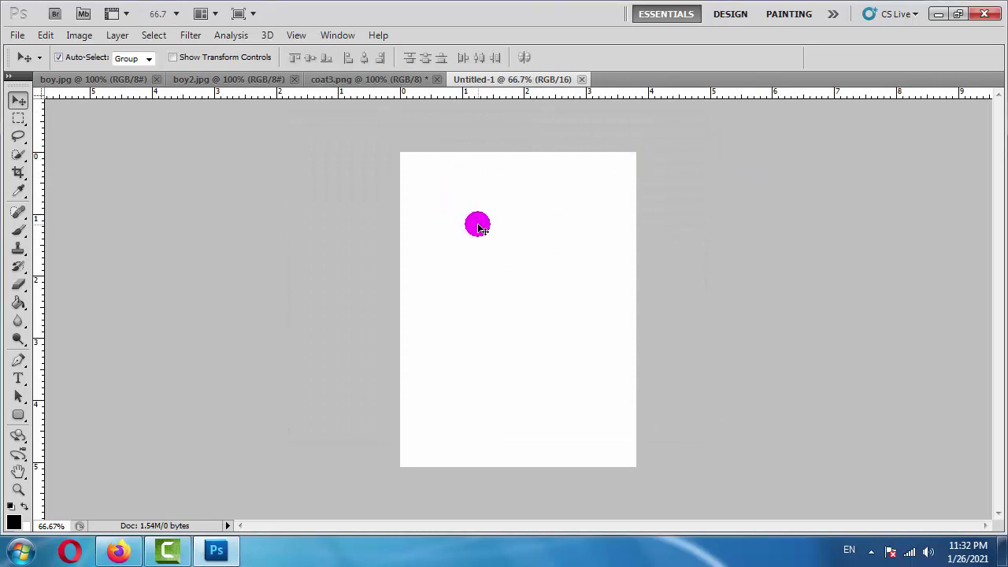
# Select the young man's hair, face, ears, neck and shirt in boy2.jpg with Quick Selection
pyautogui.click(223, 85)
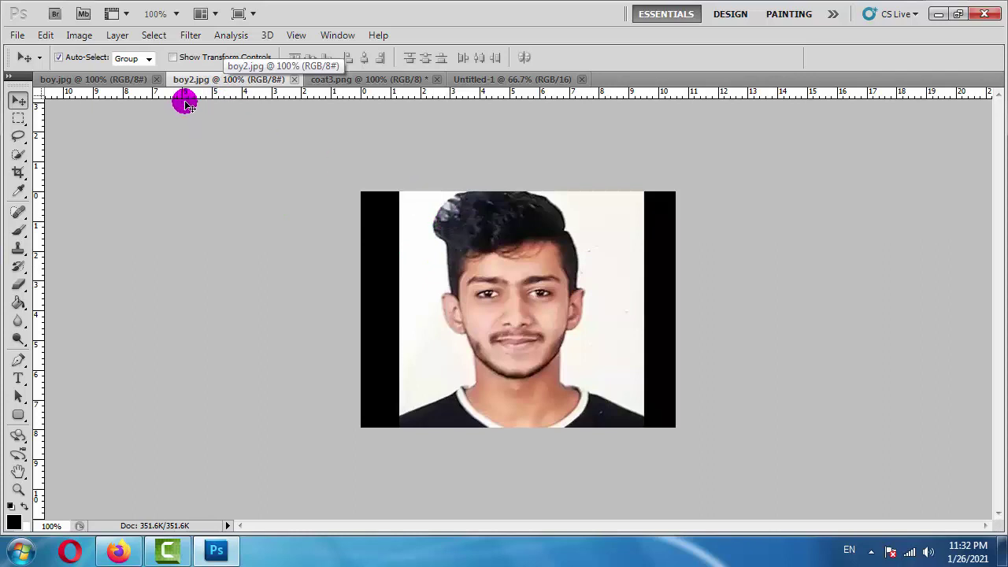
pyautogui.click(119, 78)
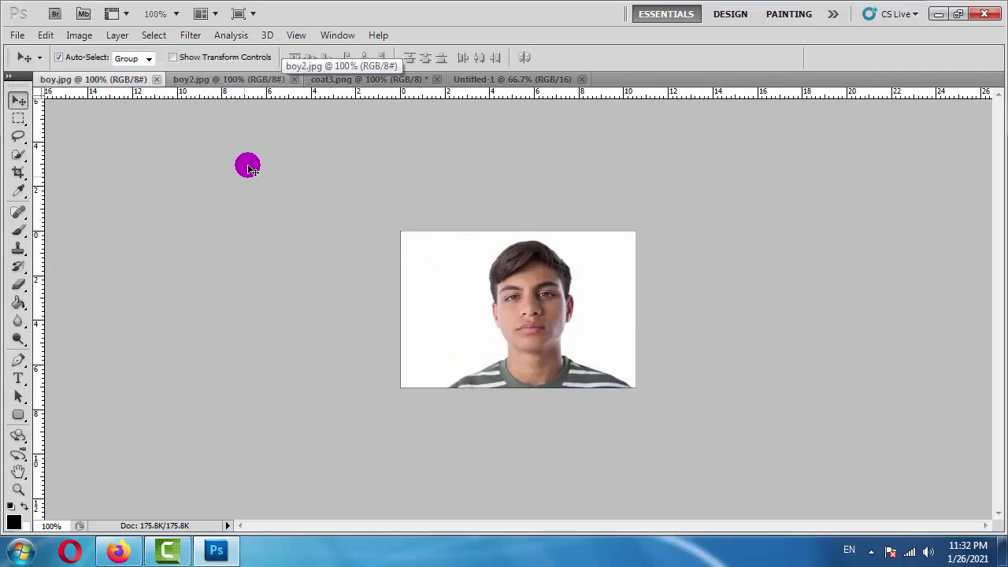
pyautogui.click(235, 79)
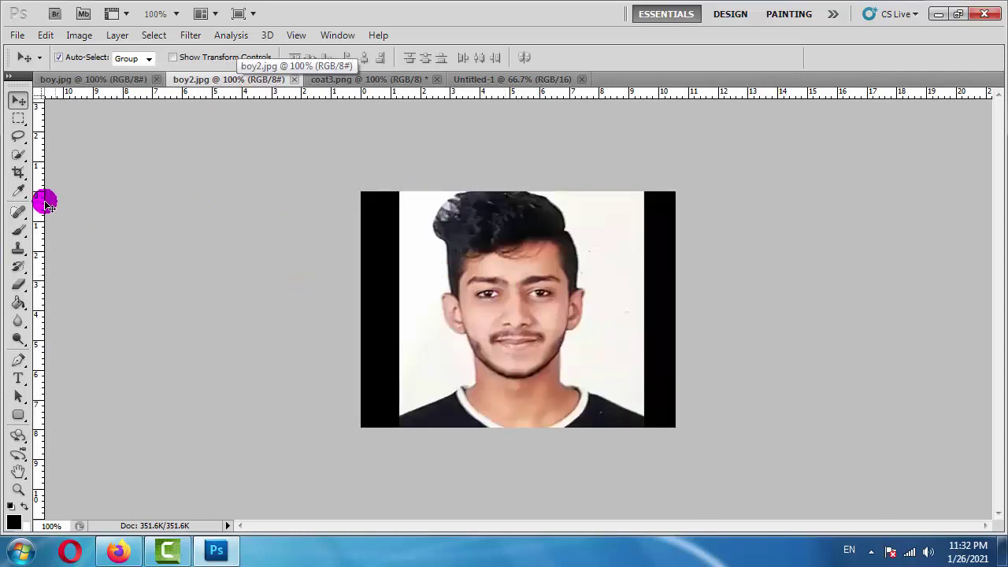
pyautogui.click(17, 155)
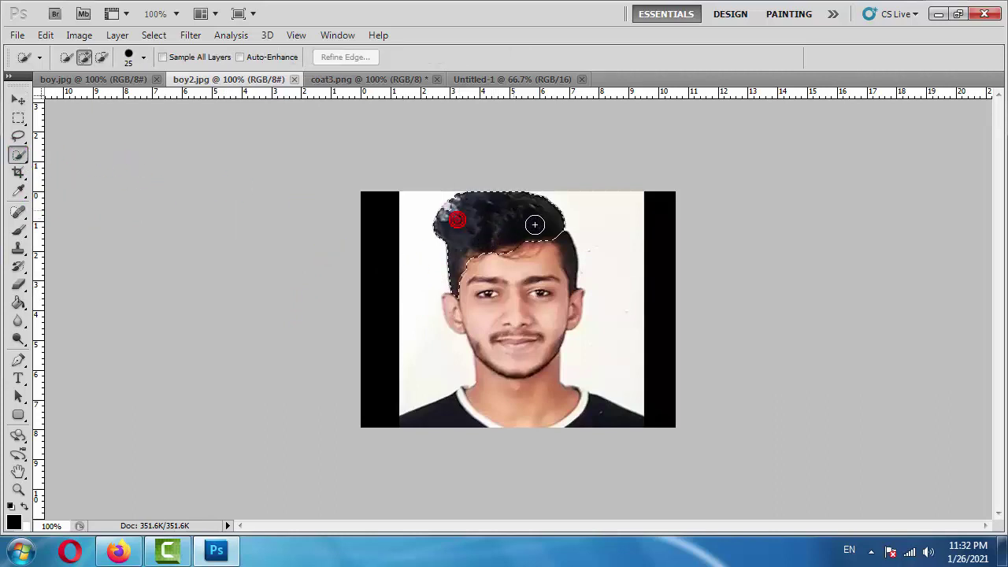
pyautogui.moveTo(534, 225); pyautogui.dragTo(551, 263)
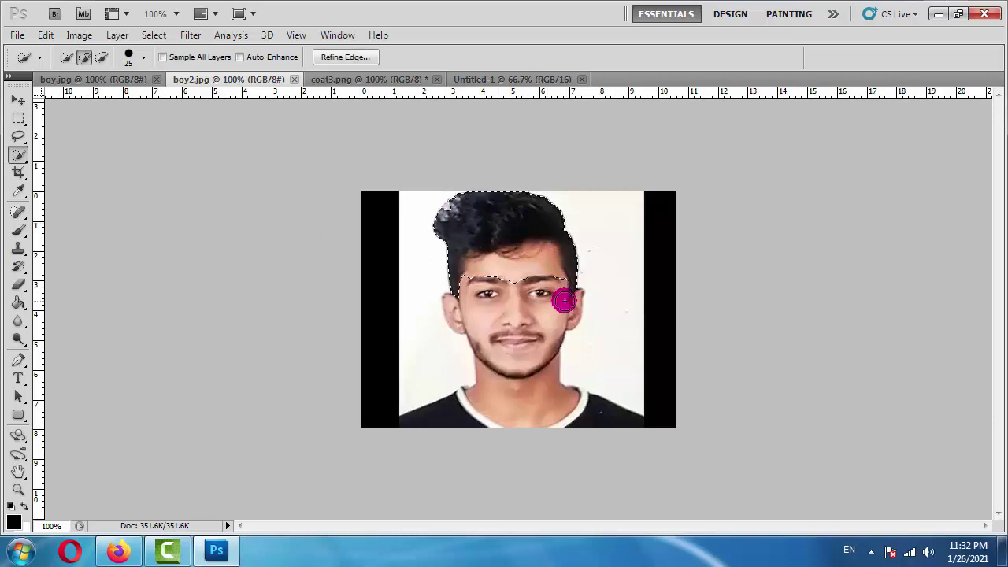
pyautogui.click(458, 314)
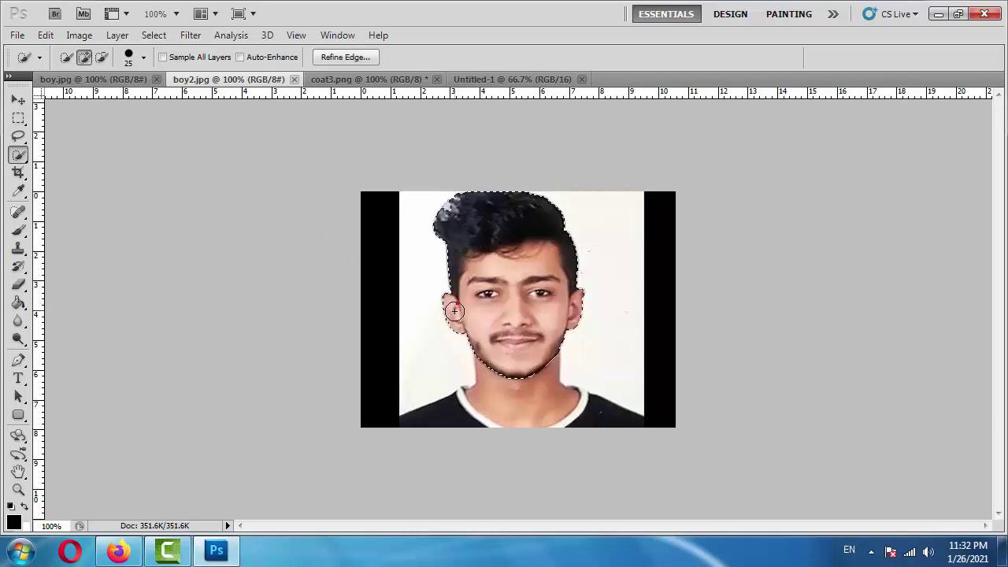
pyautogui.click(511, 361)
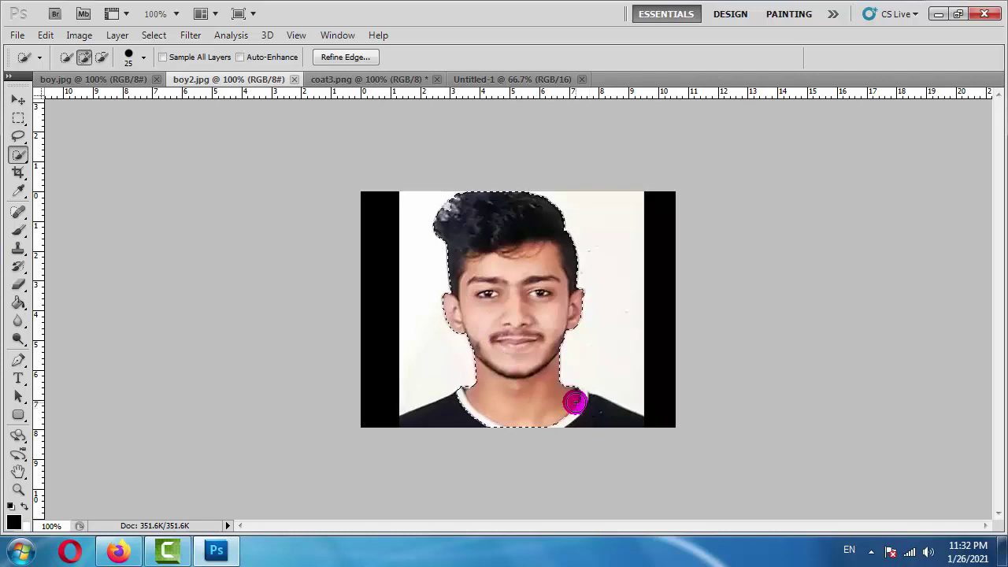
pyautogui.moveTo(539, 405); pyautogui.dragTo(456, 426)
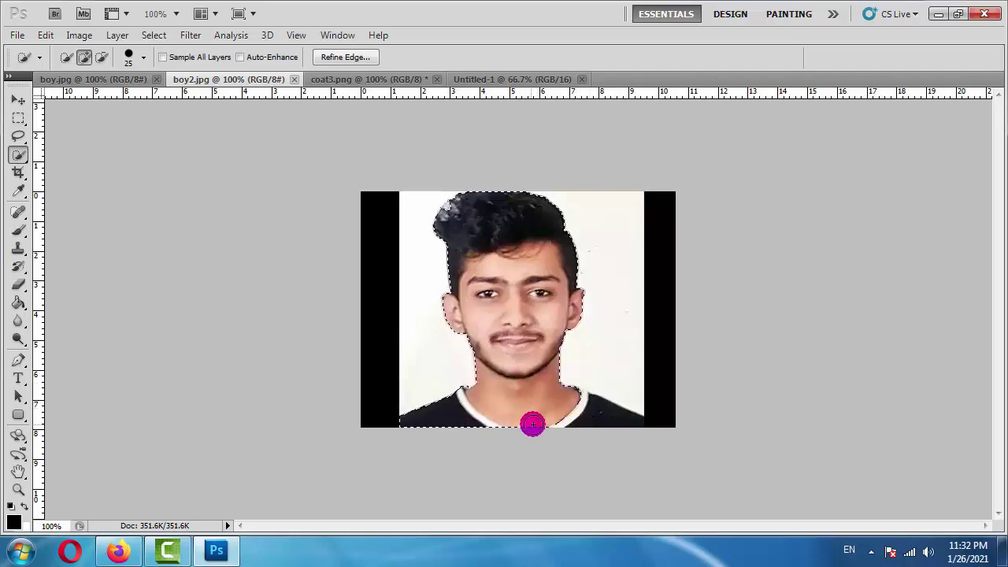
pyautogui.moveTo(532, 425); pyautogui.dragTo(572, 398)
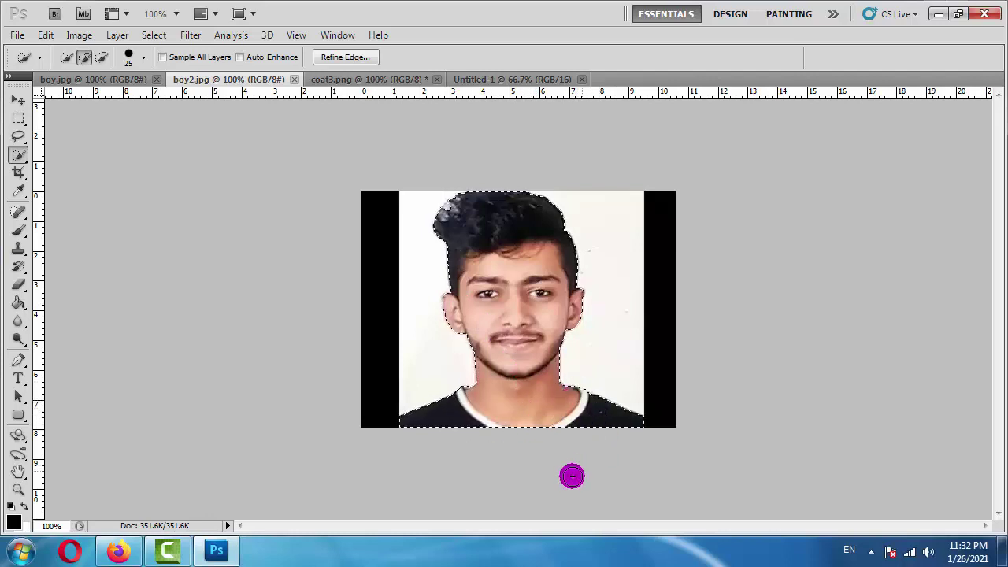
pyautogui.moveTo(572, 475); pyautogui.dragTo(517, 484)
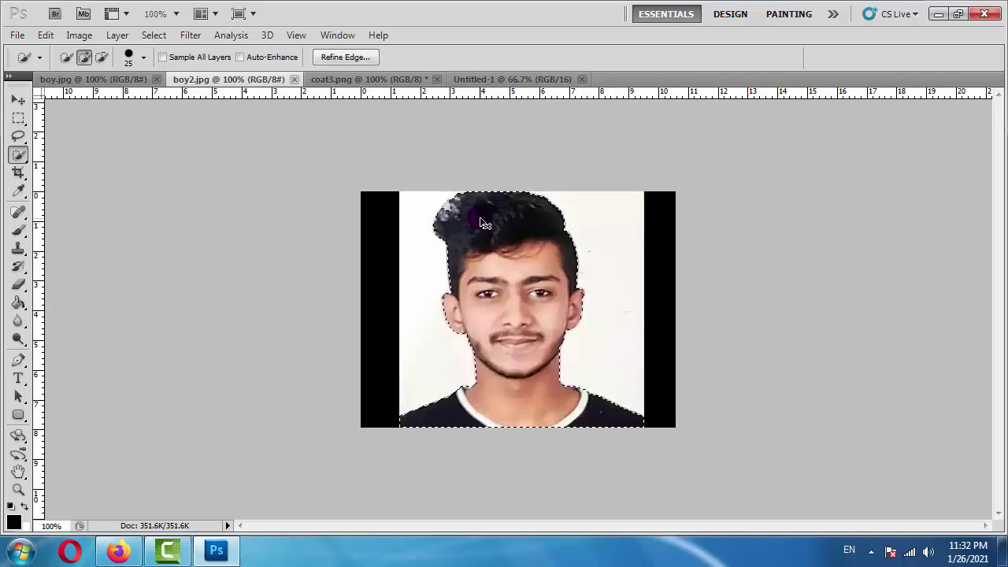
# Copy the selected head and shoulders and return to the blank Untitled-1 document
pyautogui.click(46, 36)
pyautogui.click(91, 99)
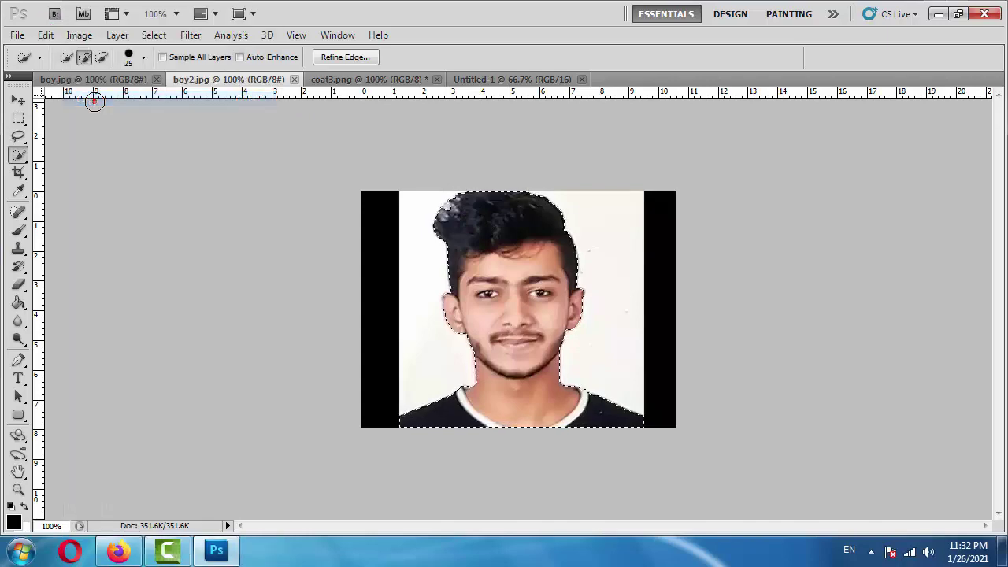
pyautogui.click(494, 80)
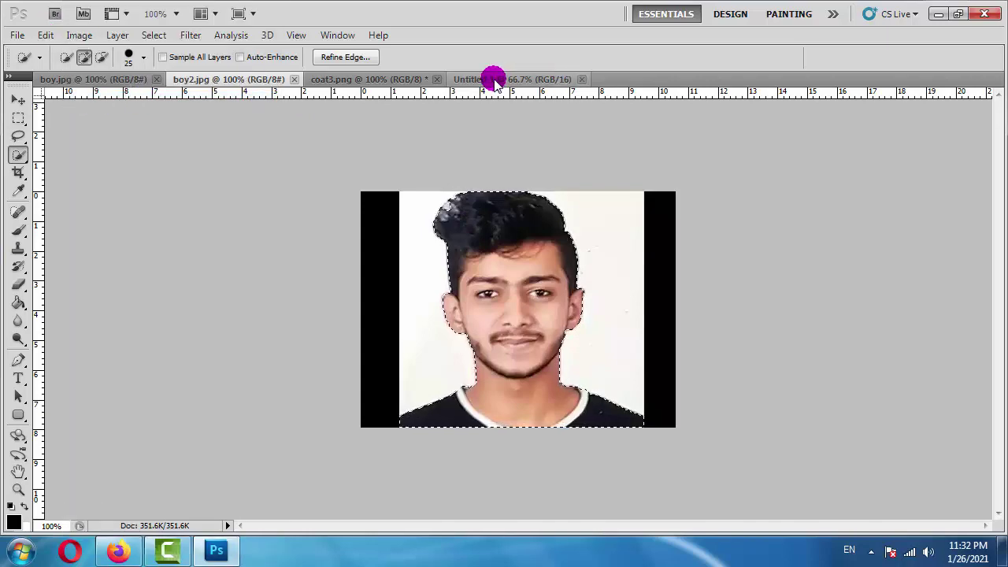
pyautogui.click(495, 79)
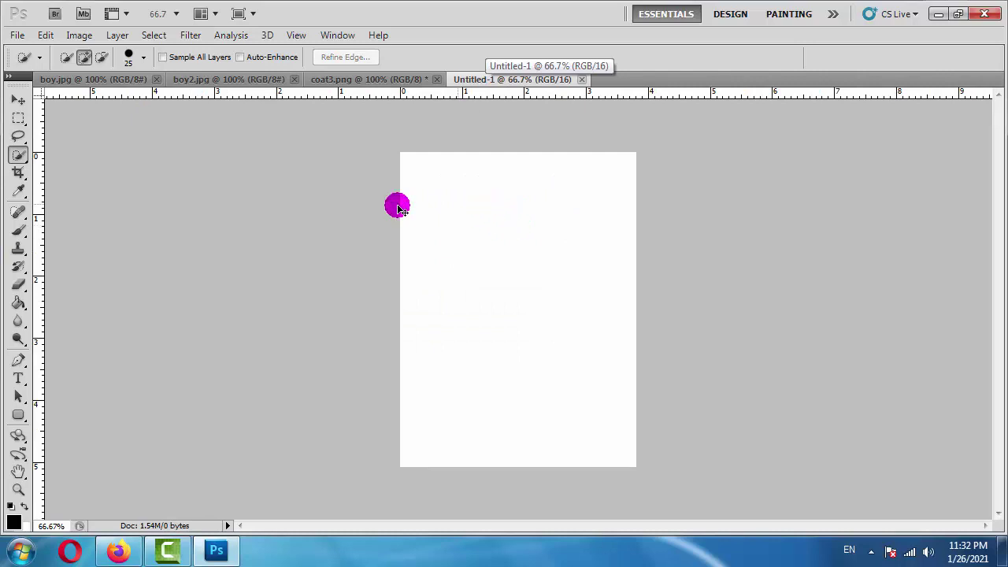
# Paste the head and shoulders into Untitled-1 as Layer 1 and move it toward the top
pyautogui.click(46, 35)
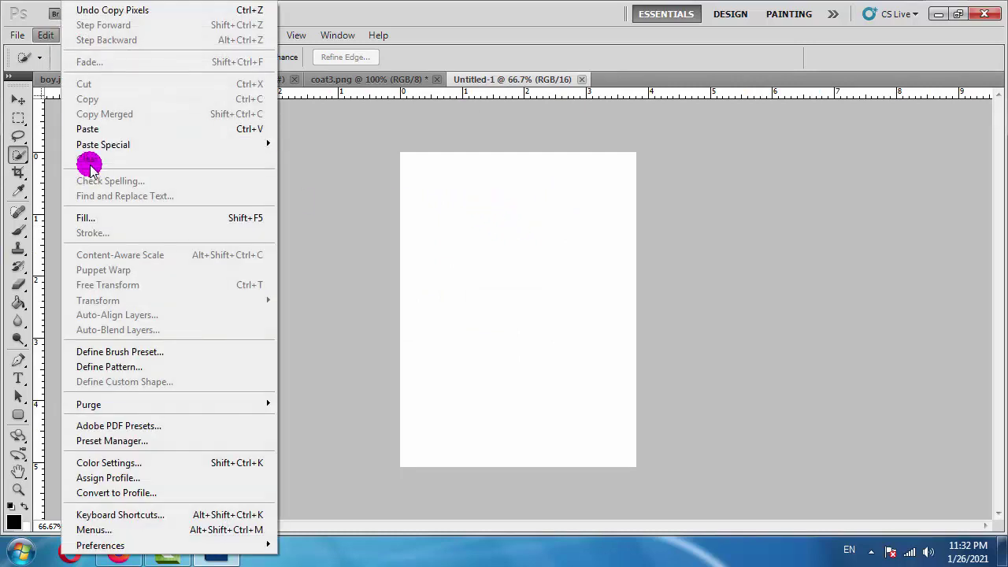
pyautogui.click(89, 130)
pyautogui.click(89, 129)
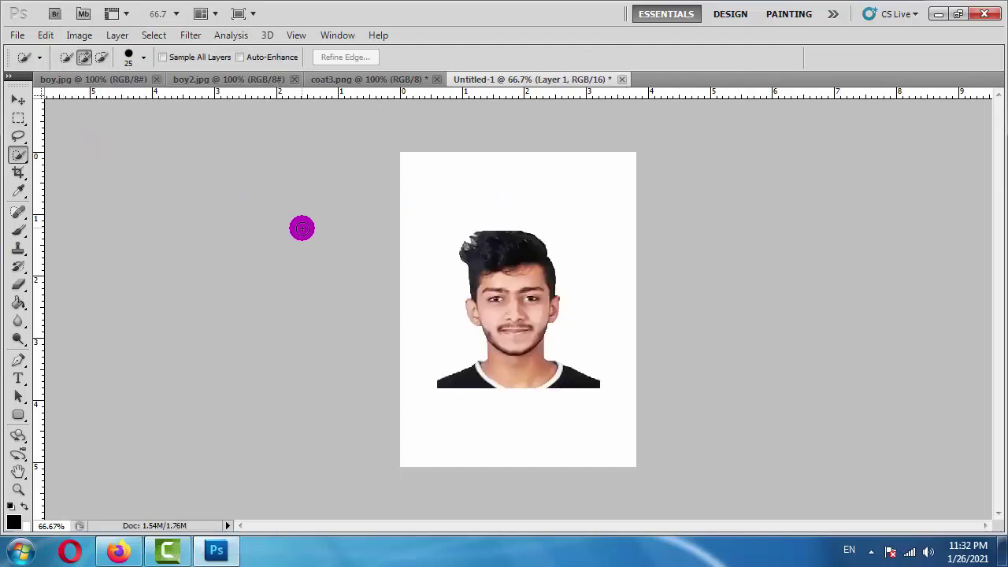
pyautogui.press('v')
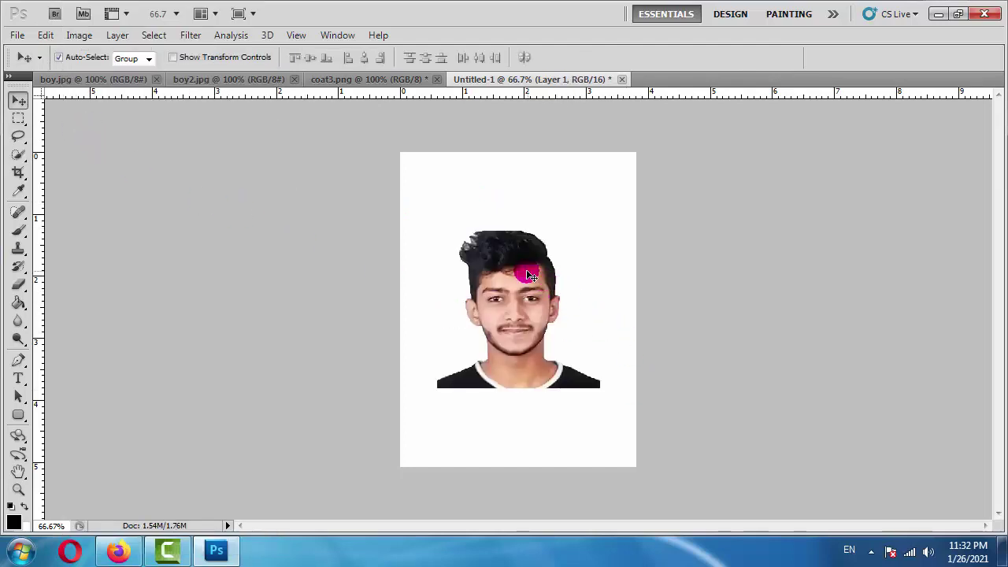
pyautogui.moveTo(526, 269)
pyautogui.mouseDown()
pyautogui.moveTo(522, 216)
pyautogui.moveTo(532, 211)
pyautogui.mouseUp()
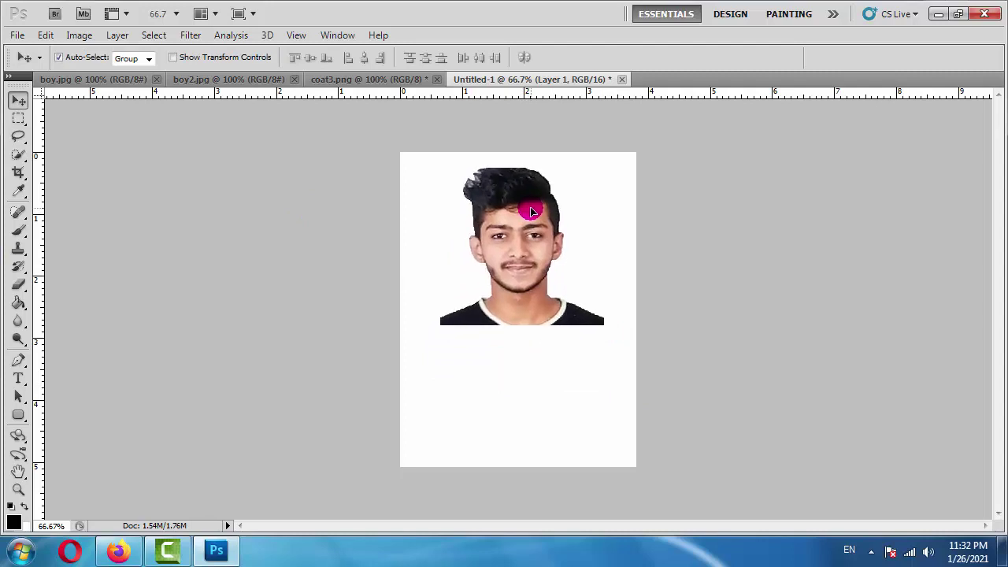
# Drag the coat3.png suit into Untitled-1, enlarge it to about 154% and sit its collar under the chin
pyautogui.click(319, 78)
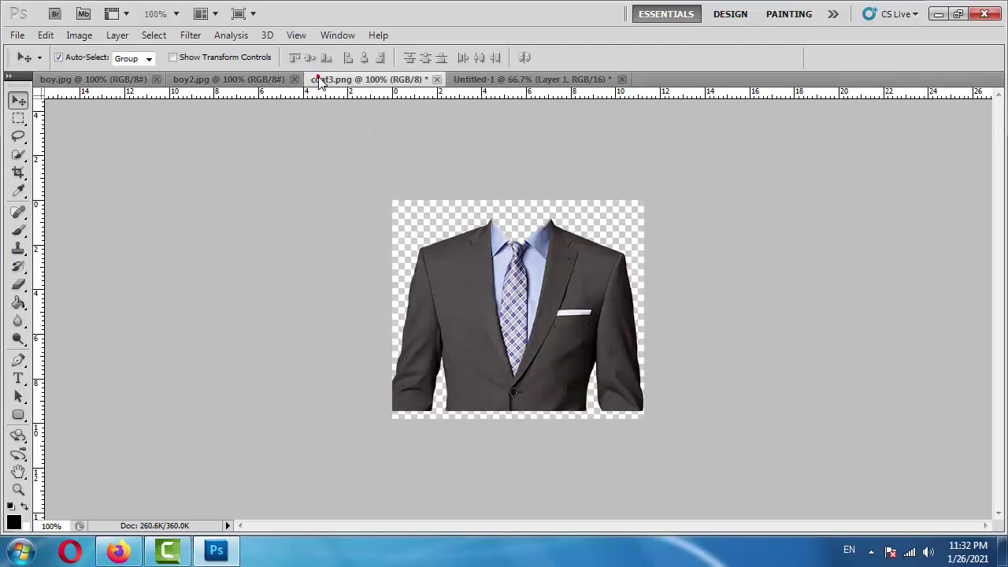
pyautogui.moveTo(471, 270); pyautogui.dragTo(502, 73)
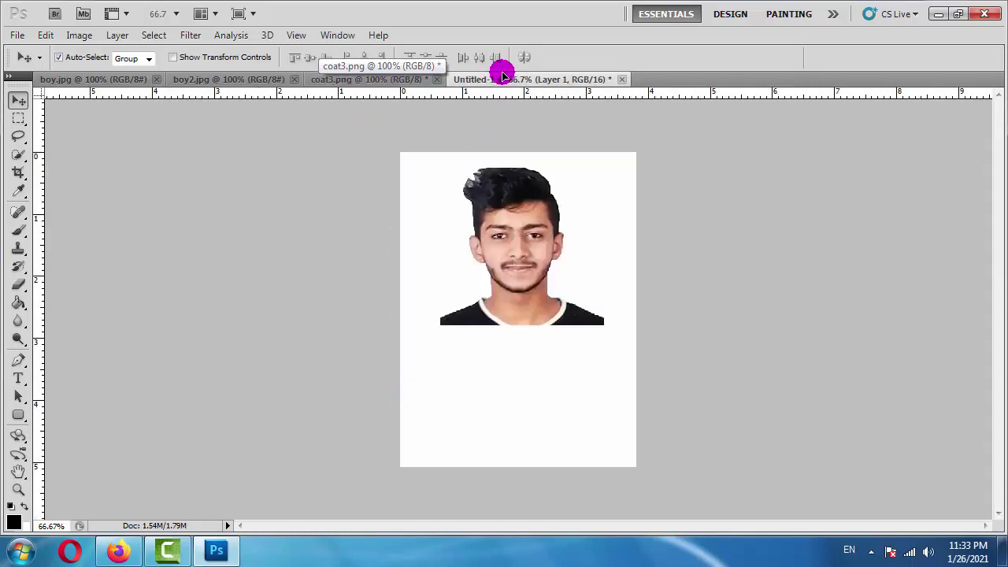
pyautogui.moveTo(502, 73)
pyautogui.mouseDown()
pyautogui.moveTo(508, 350)
pyautogui.moveTo(488, 378)
pyautogui.mouseUp()
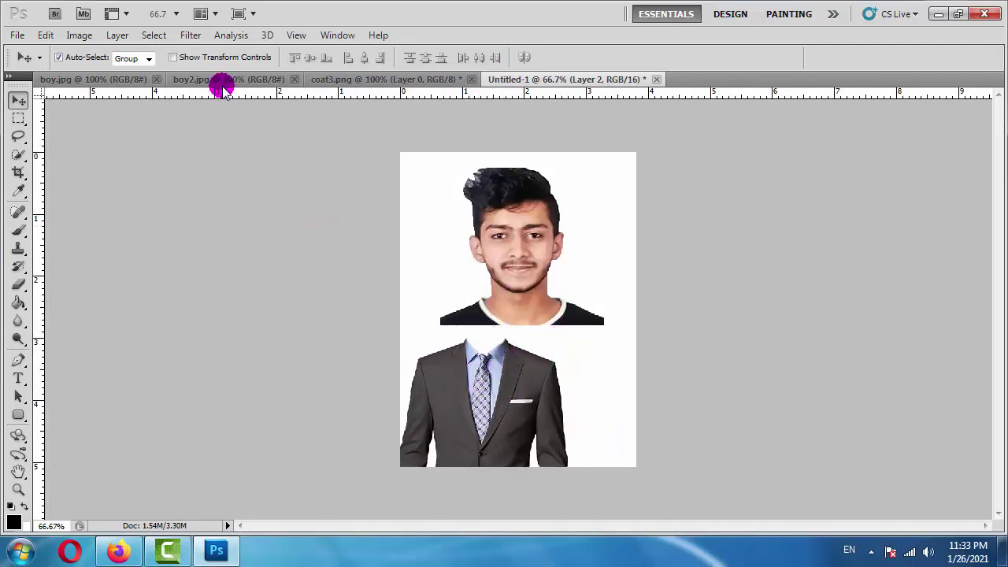
pyautogui.click(192, 56)
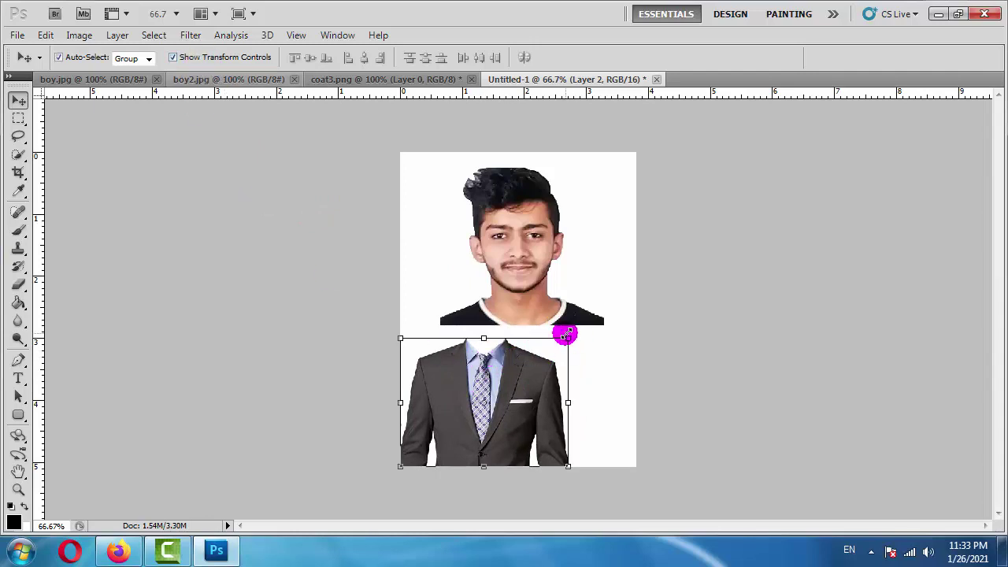
pyautogui.moveTo(568, 338); pyautogui.dragTo(636, 254)
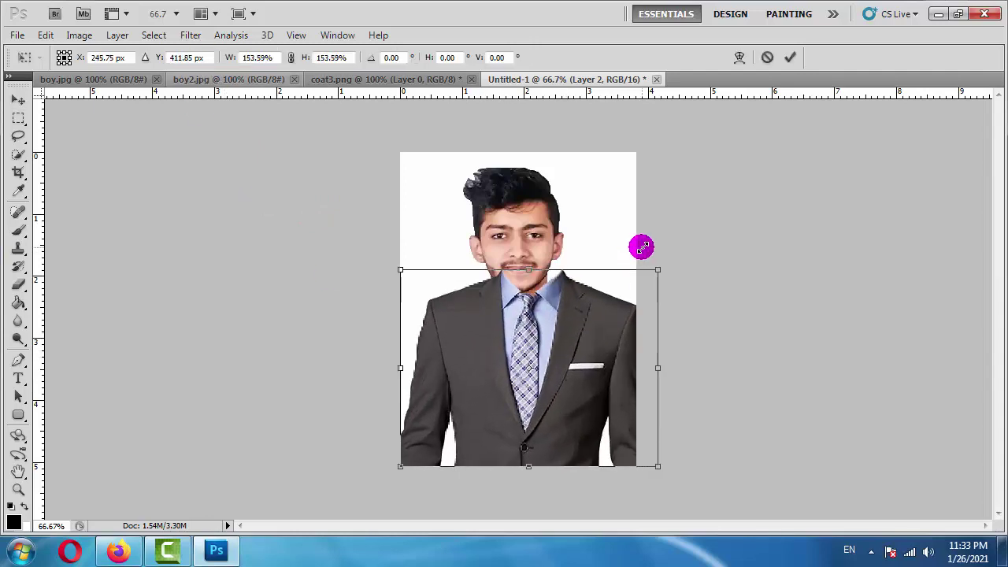
pyautogui.moveTo(555, 328)
pyautogui.mouseDown()
pyautogui.moveTo(526, 308)
pyautogui.moveTo(543, 337)
pyautogui.mouseUp()
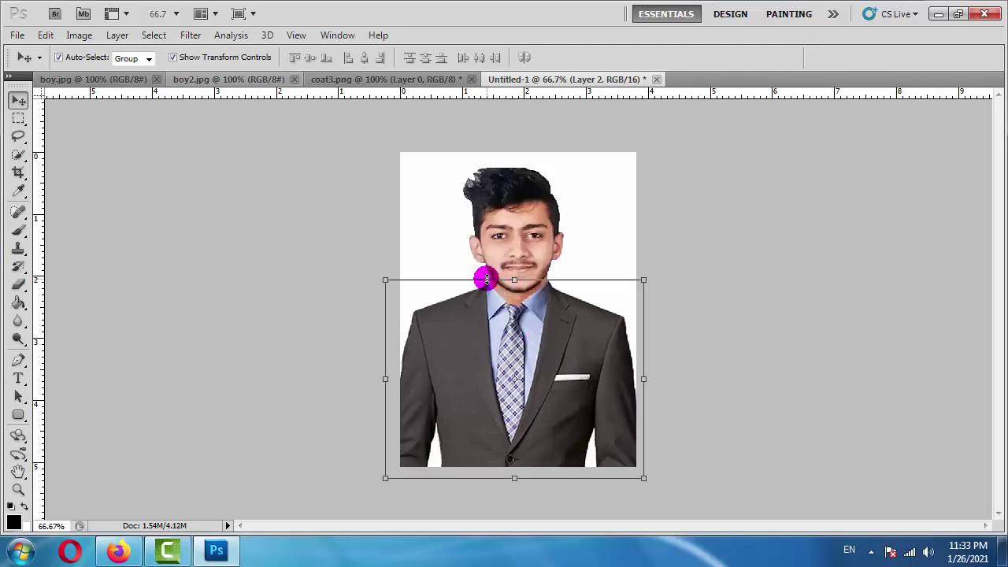
# Scale the other layer up slightly to about 101.6% with Free Transform
pyautogui.click(605, 187)
pyautogui.hotkey('ctrl', 't')
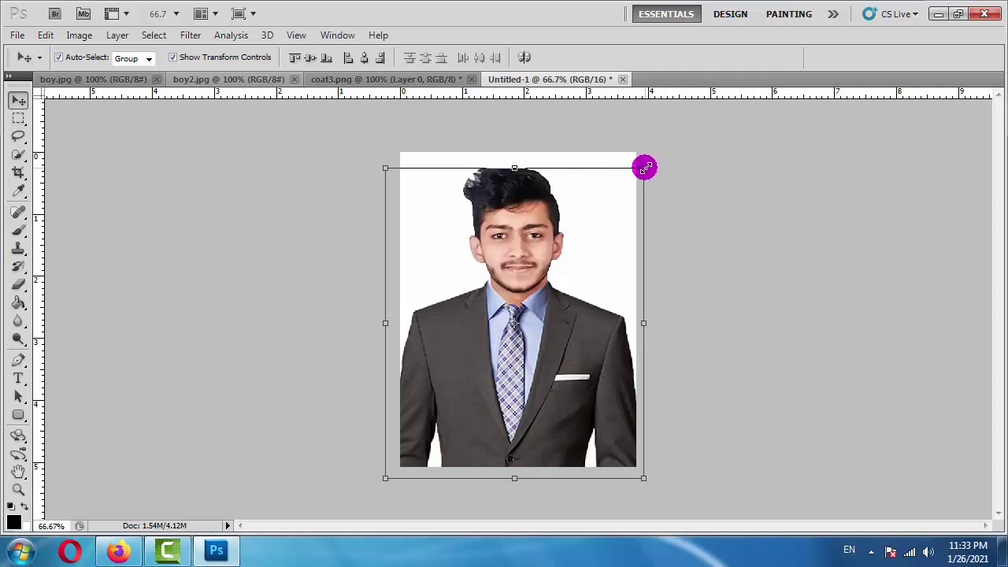
pyautogui.moveTo(645, 167); pyautogui.dragTo(646, 167)
pyautogui.press('Return')
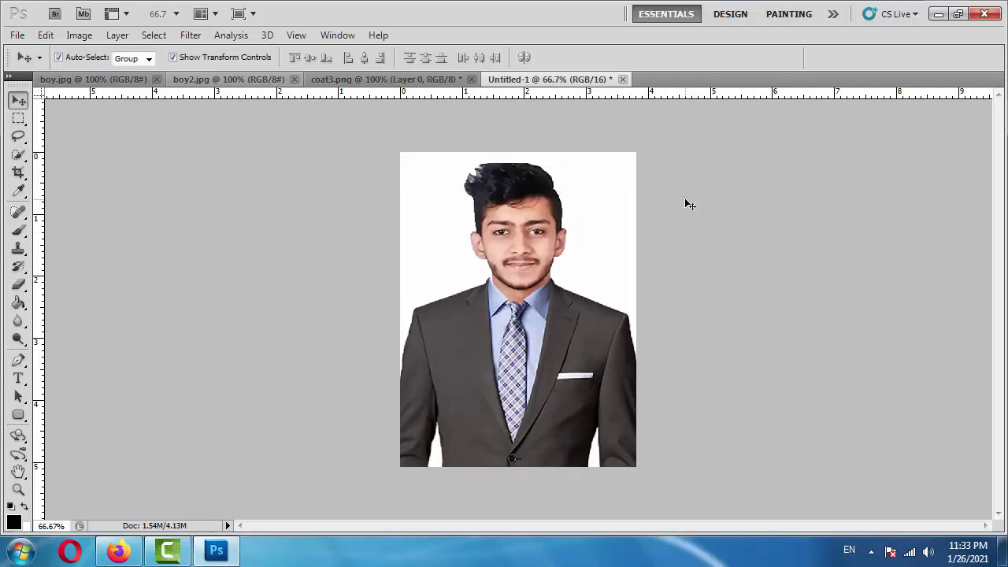
# Make Layer 1 active via the hair, zoom to 200% and scroll up to the top of the head
pyautogui.click(509, 198)
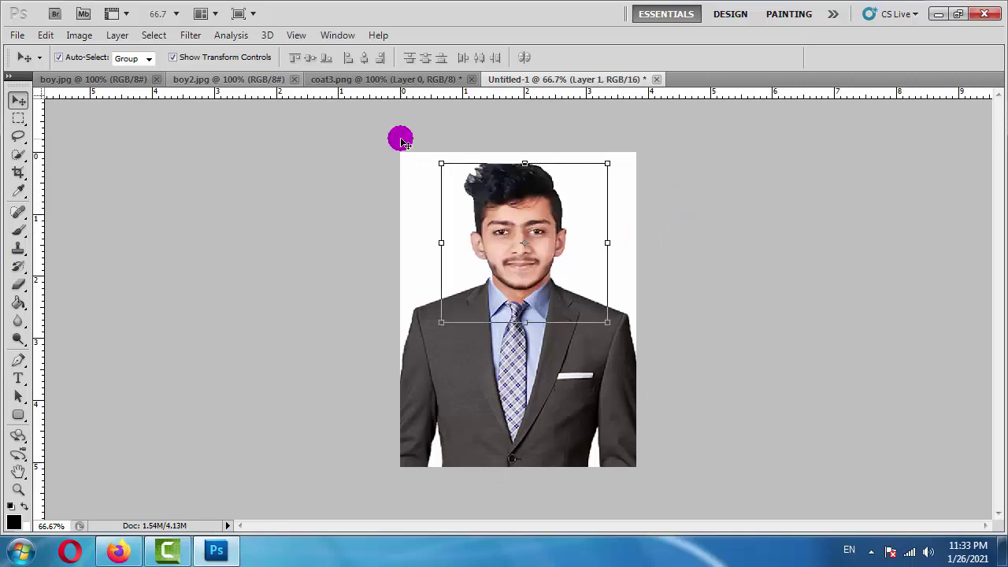
pyautogui.hotkey('ctrl', '+')
pyautogui.hotkey('ctrl', '+')
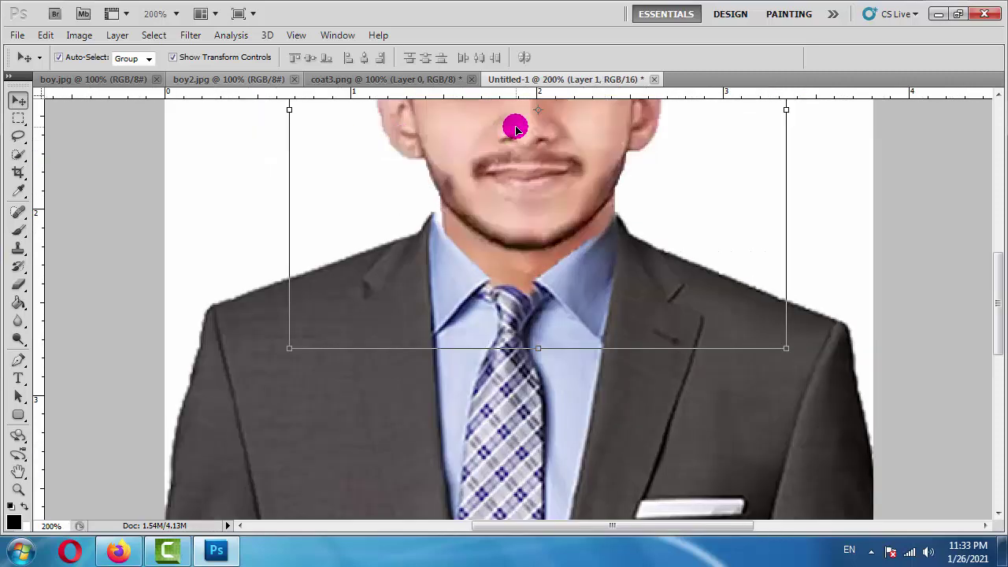
pyautogui.scroll(5, 485, 242)
pyautogui.scroll(3, 590, 126)
pyautogui.scroll(2, 555, 241)
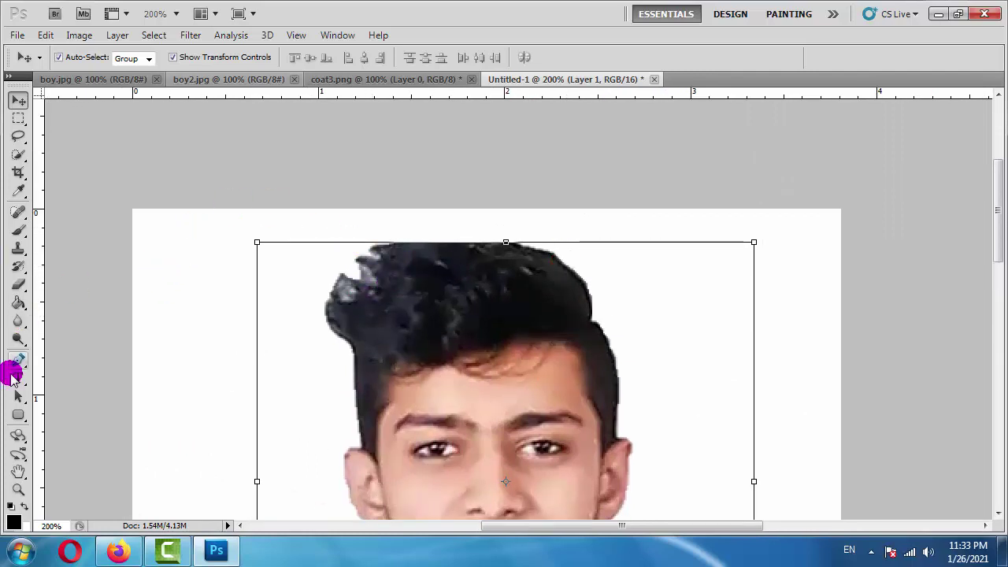
# Erase the jagged background spikes along the top of the hair with a smaller eraser, then fit to screen
pyautogui.click(19, 283)
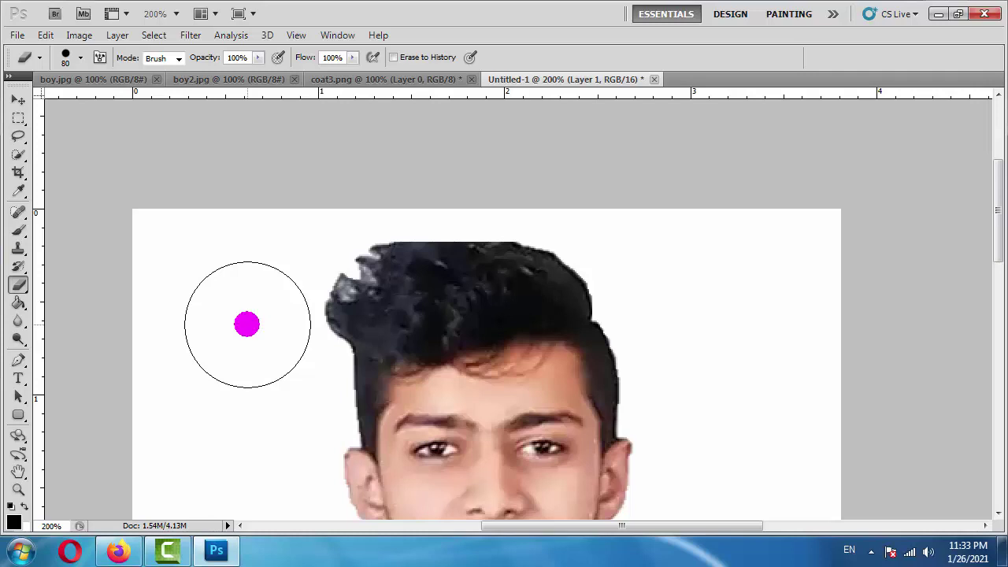
pyautogui.press('[')
pyautogui.press('[')
pyautogui.press('[')
pyautogui.press('[')
pyautogui.press('[')
pyautogui.press('[')
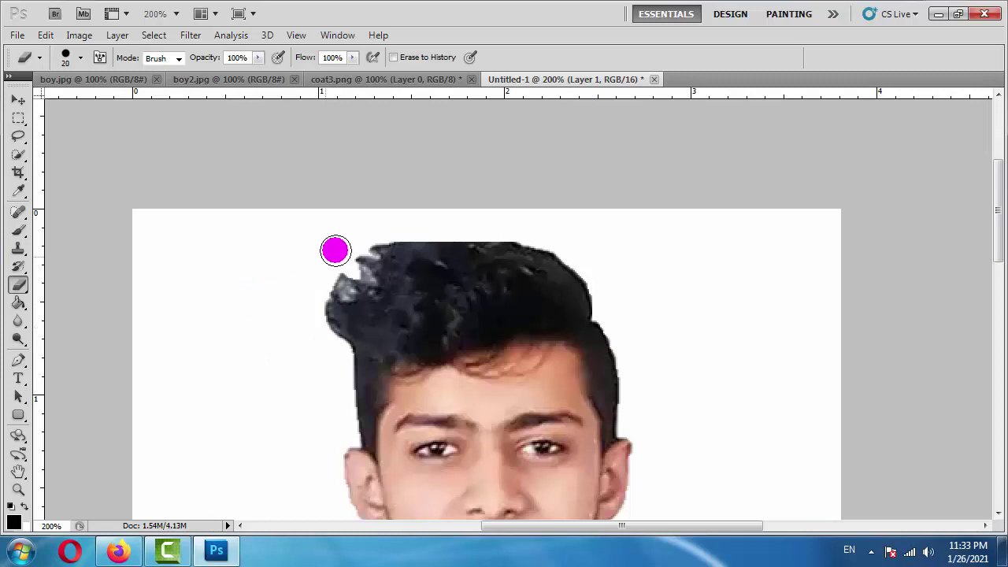
pyautogui.press('[')
pyautogui.moveTo(330, 248)
pyautogui.mouseDown()
pyautogui.moveTo(402, 218)
pyautogui.moveTo(352, 256)
pyautogui.moveTo(331, 342)
pyautogui.mouseUp()
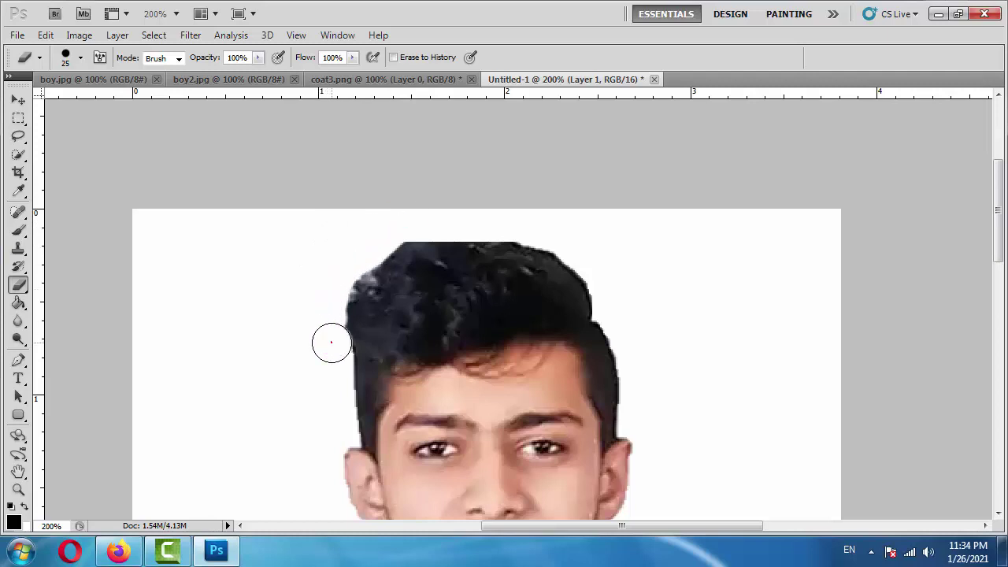
pyautogui.moveTo(337, 294)
pyautogui.mouseDown()
pyautogui.moveTo(551, 244)
pyautogui.moveTo(601, 267)
pyautogui.mouseUp()
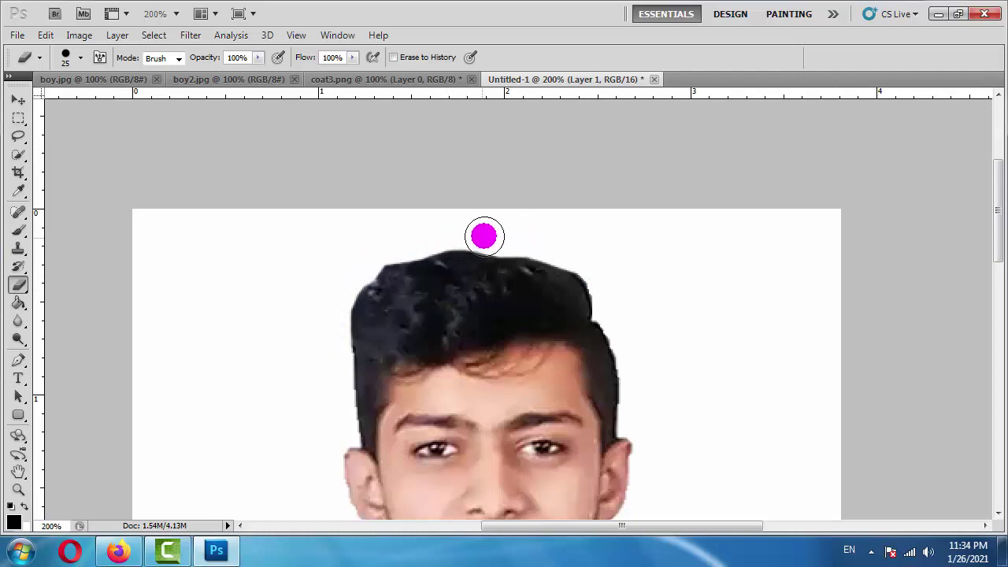
pyautogui.moveTo(491, 235)
pyautogui.mouseDown()
pyautogui.moveTo(473, 232)
pyautogui.moveTo(381, 265)
pyautogui.moveTo(593, 223)
pyautogui.mouseUp()
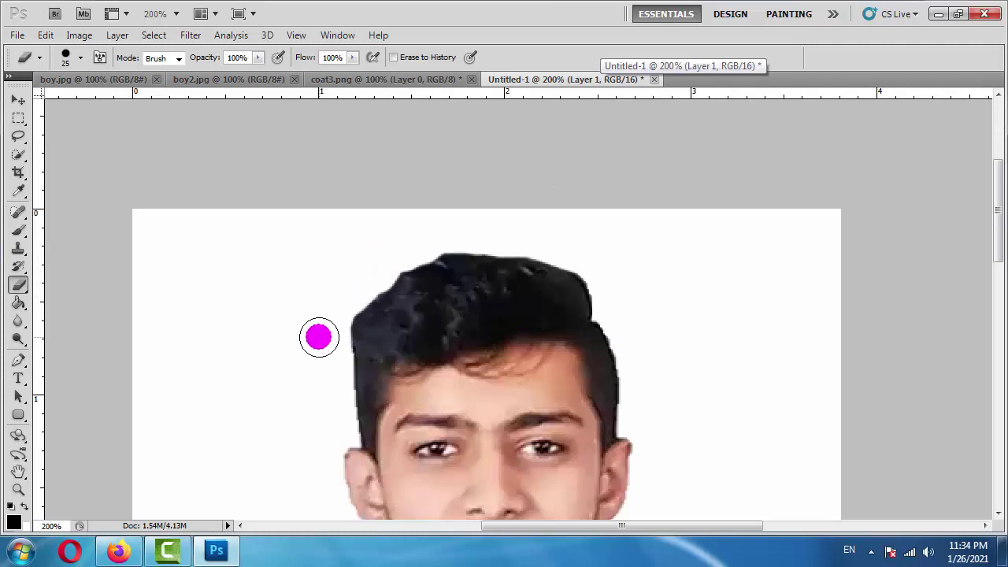
pyautogui.moveTo(593, 223)
pyautogui.mouseDown()
pyautogui.moveTo(431, 237)
pyautogui.moveTo(457, 229)
pyautogui.moveTo(347, 334)
pyautogui.mouseUp()
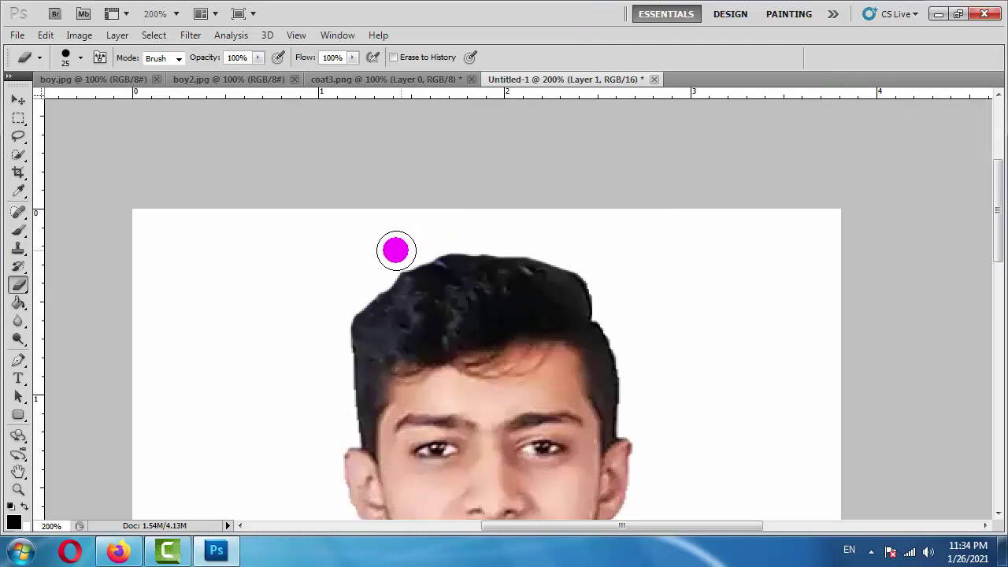
pyautogui.moveTo(558, 234)
pyautogui.mouseDown()
pyautogui.moveTo(612, 293)
pyautogui.moveTo(579, 254)
pyautogui.moveTo(334, 197)
pyautogui.mouseUp()
pyautogui.click(578, 254)
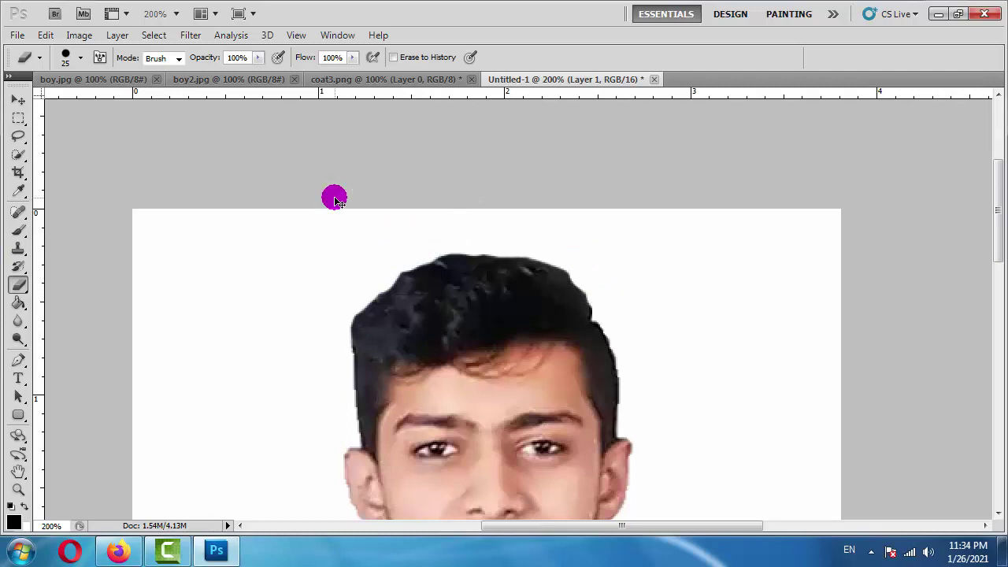
pyautogui.hotkey('ctrl', '0')
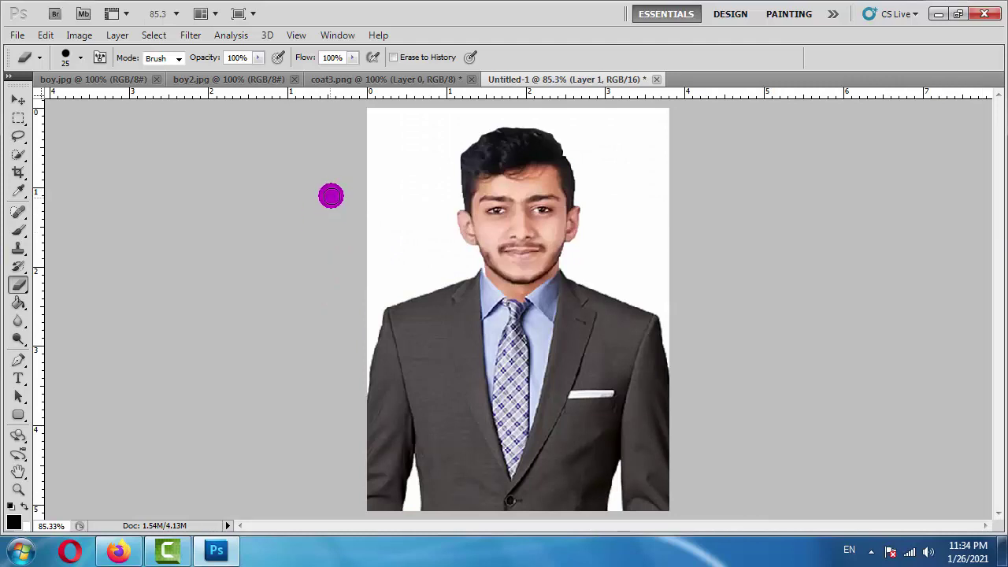
# Nudge the head layer left and enlarge it to about 101.5%
pyautogui.moveTo(327, 192); pyautogui.dragTo(558, 233)
pyautogui.press('v')
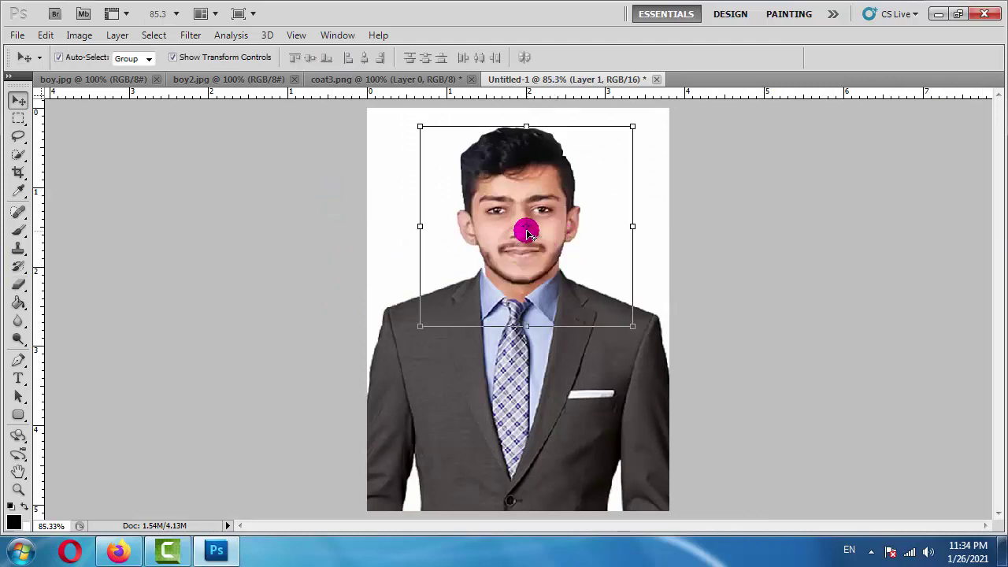
pyautogui.press('Left')
pyautogui.press('Left')
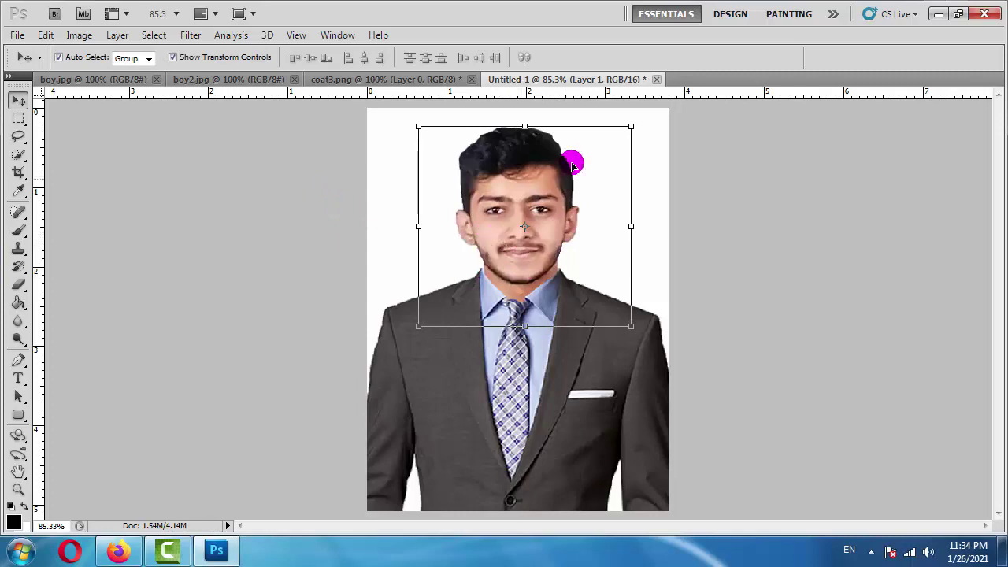
pyautogui.moveTo(634, 128); pyautogui.dragTo(633, 122)
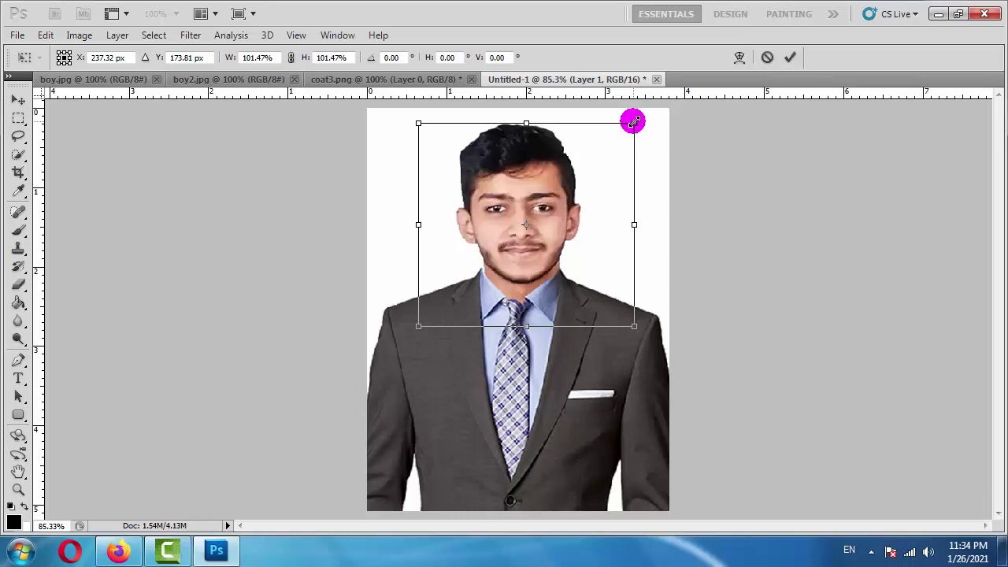
pyautogui.press('Return')
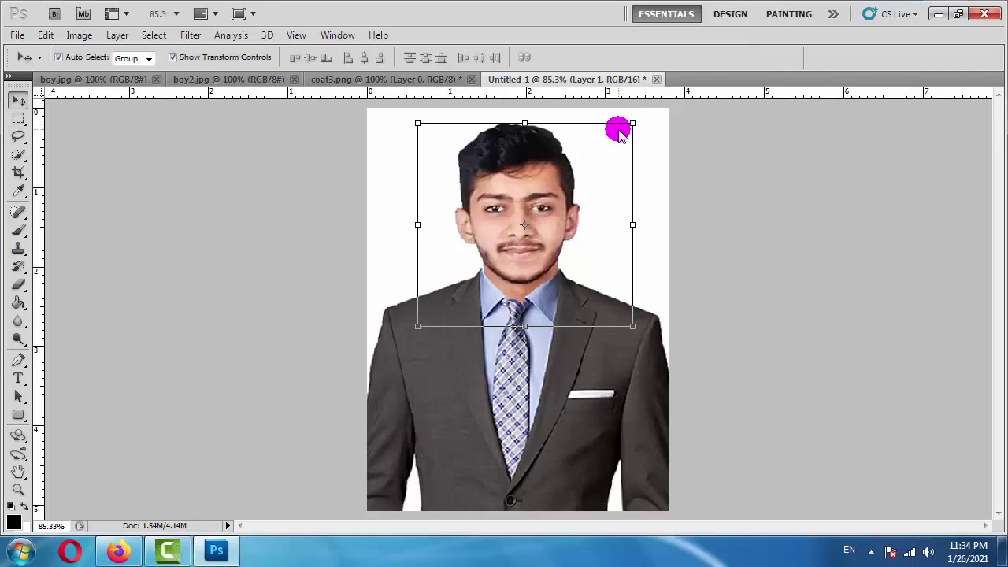
# Enlarge the head slightly more at 200% zoom, nudge it left and up, then preview the full composite
pyautogui.hotkey('ctrl', '+')
pyautogui.hotkey('ctrl', '+')
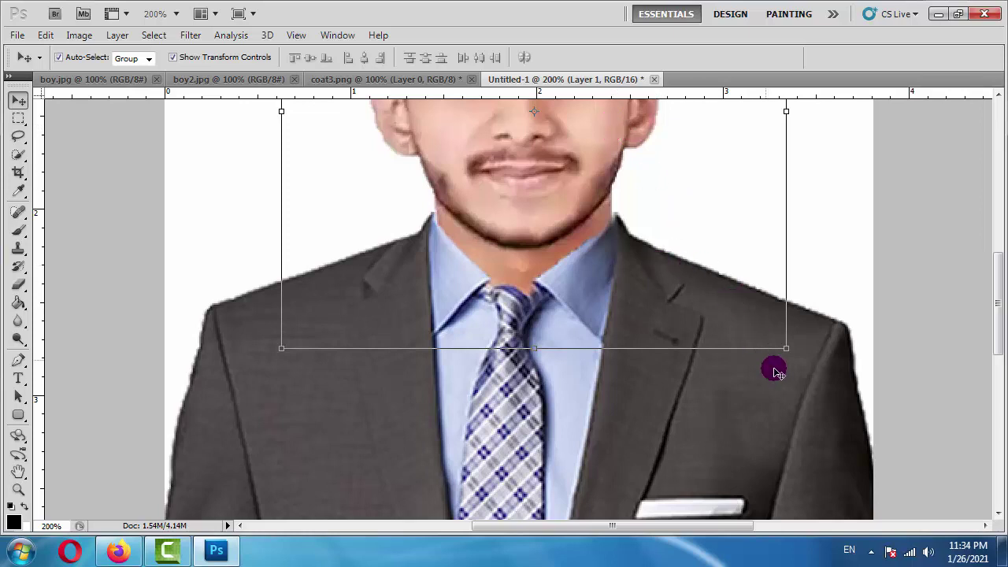
pyautogui.moveTo(786, 347); pyautogui.dragTo(798, 359)
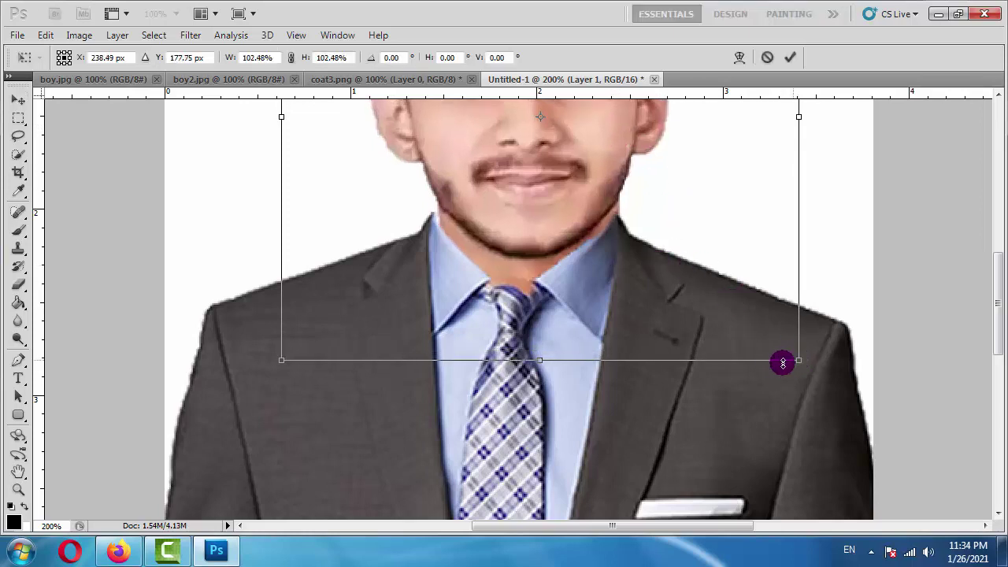
pyautogui.press('Return')
pyautogui.press('Left')
pyautogui.press('Left')
pyautogui.press('Left')
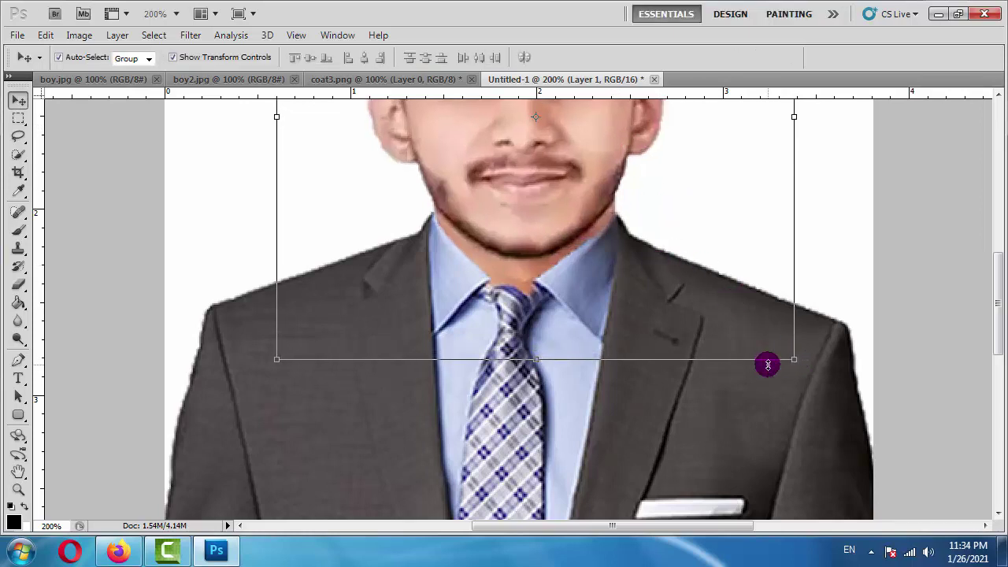
pyautogui.press('Up')
pyautogui.press('Up')
pyautogui.press('Up')
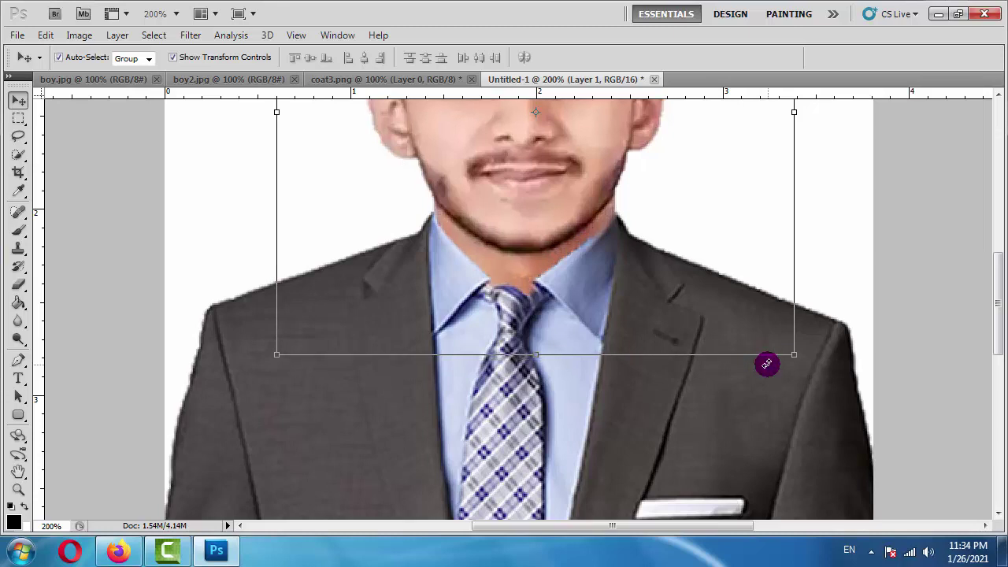
pyautogui.hotkey('ctrl', '0')
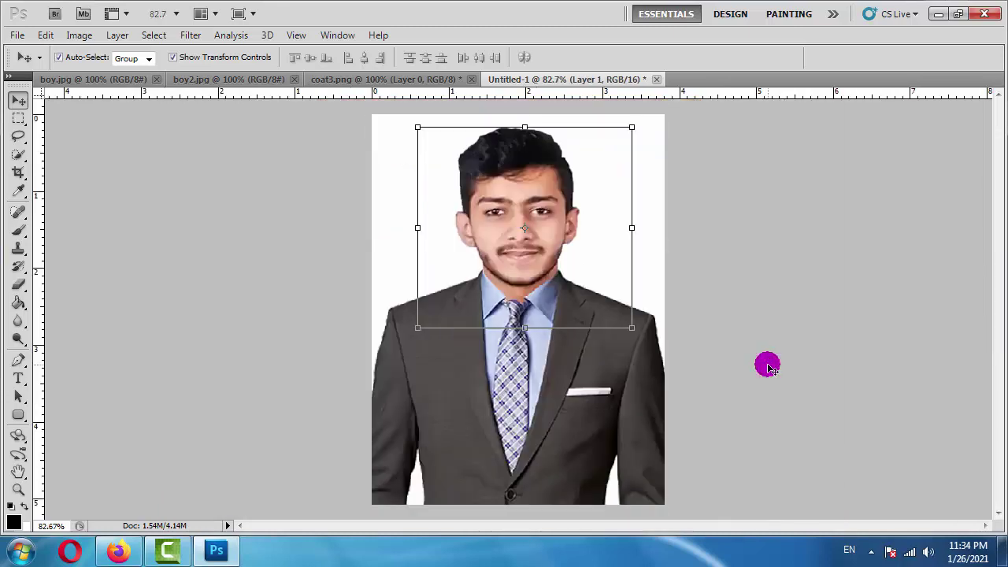
pyautogui.click(953, 288)
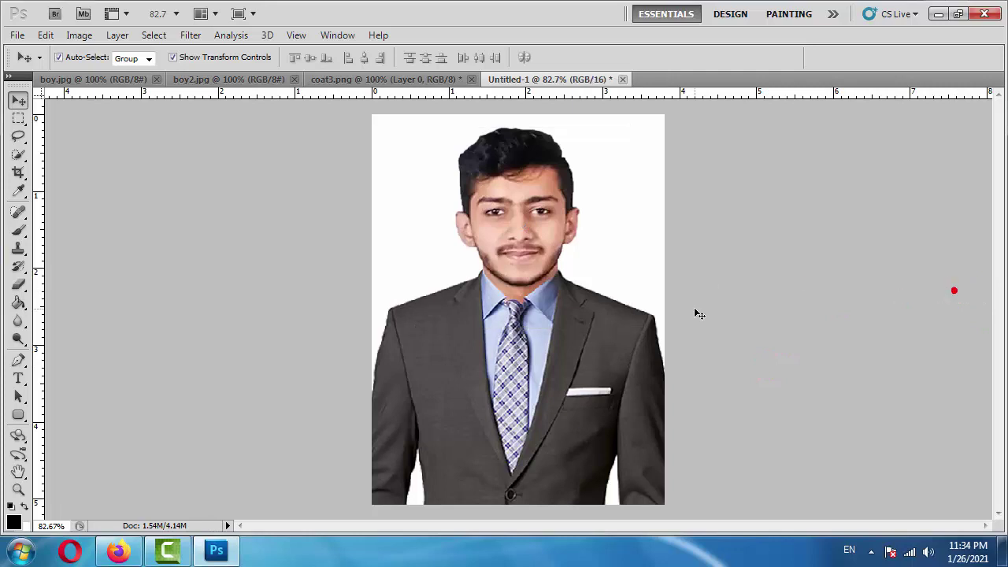
pyautogui.click(540, 179)
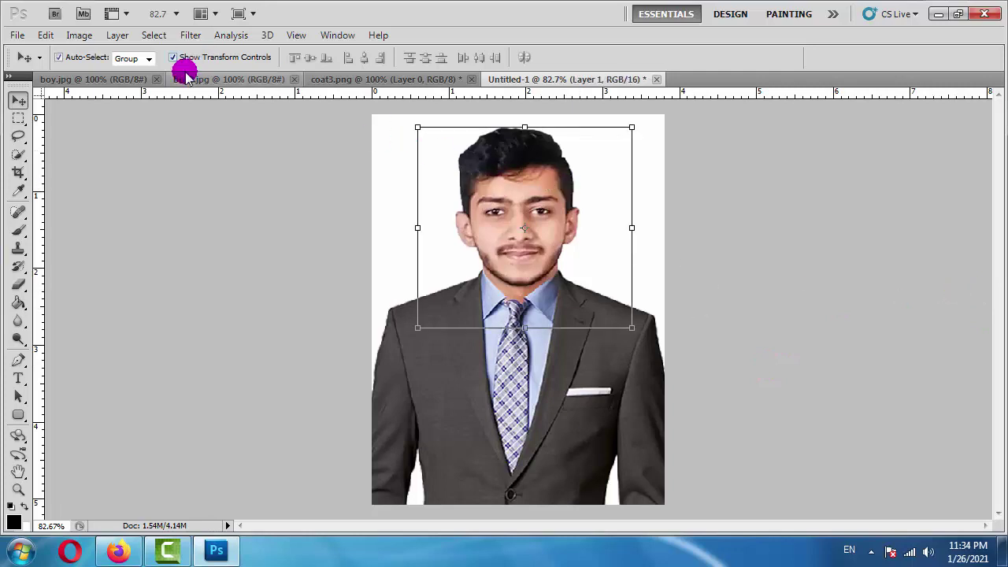
# Raise the face layer's Brightness to 26 with Brightness/Contrast
pyautogui.click(81, 36)
pyautogui.moveTo(103, 74)
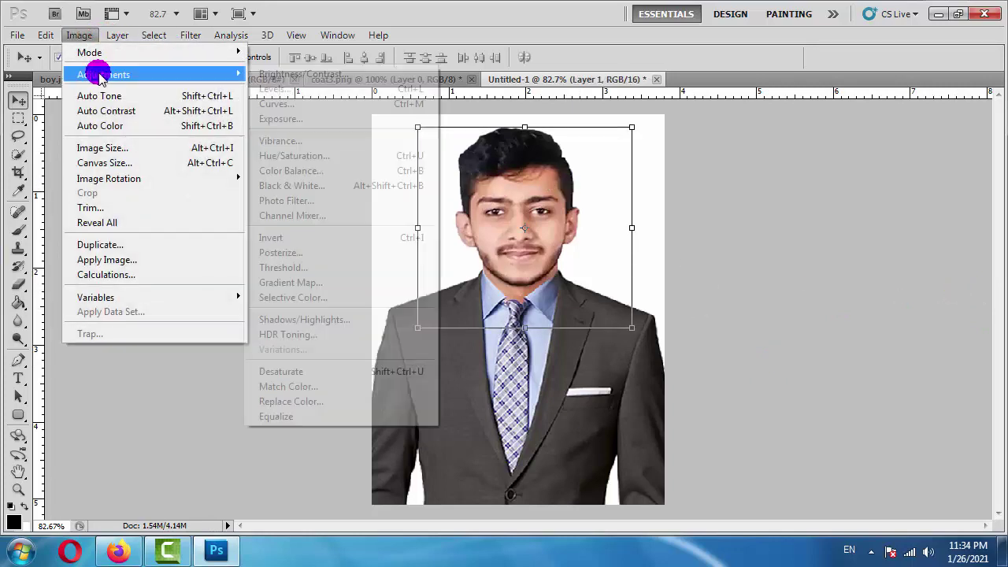
pyautogui.click(292, 76)
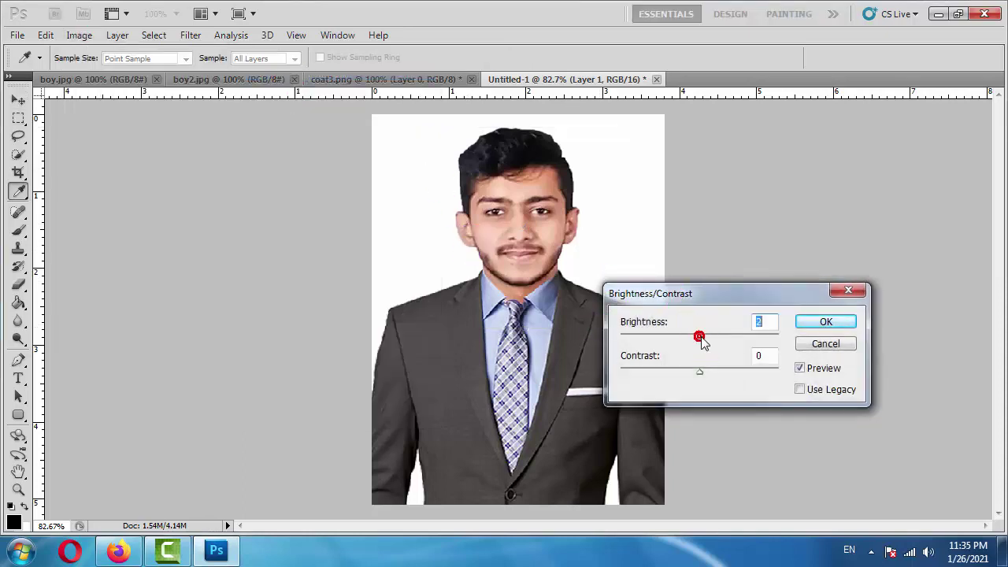
pyautogui.moveTo(700, 337); pyautogui.dragTo(710, 341)
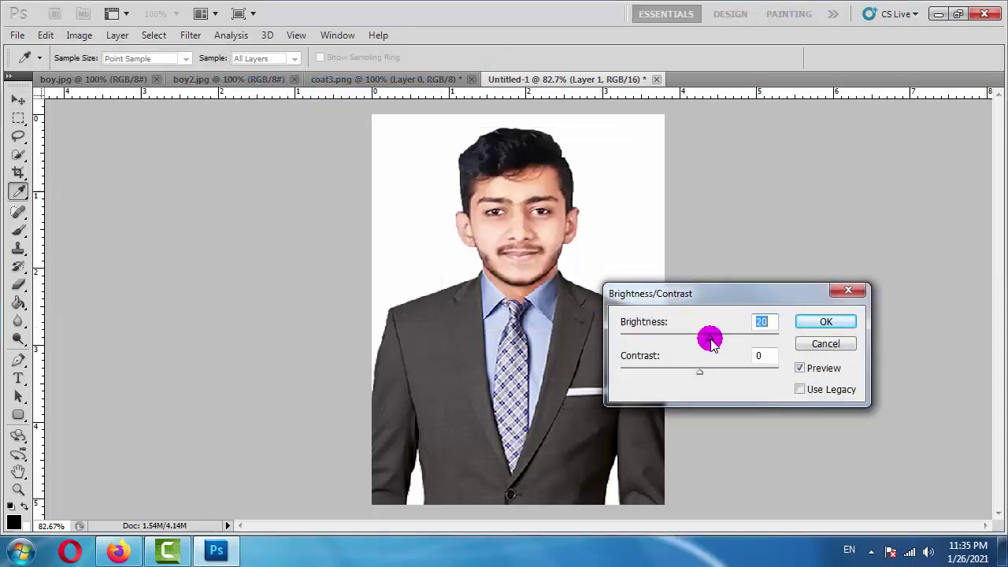
pyautogui.click(825, 322)
pyautogui.press('v')
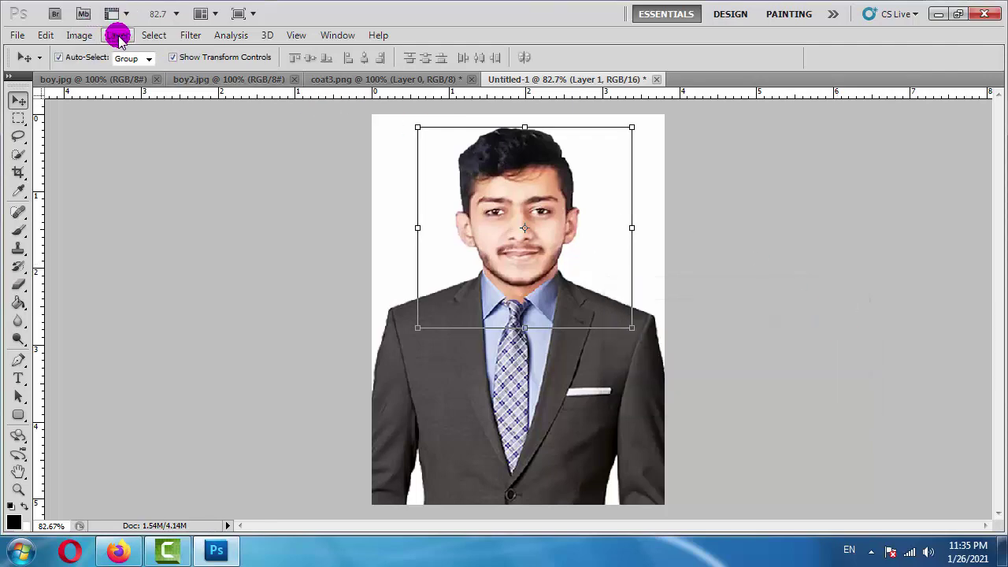
# Lift the face layer's Levels midtones to 1.38
pyautogui.click(79, 35)
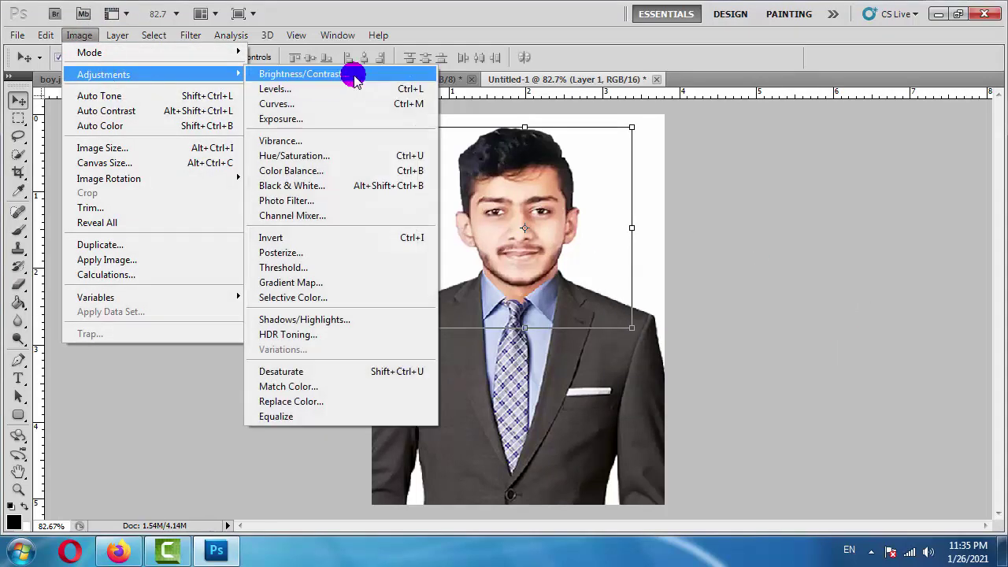
pyautogui.click(326, 88)
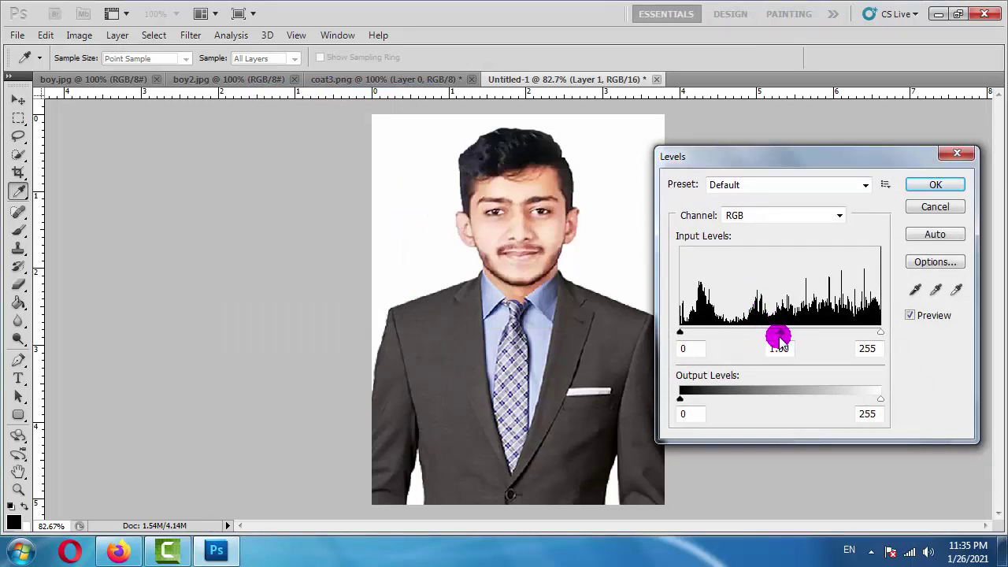
pyautogui.moveTo(781, 334); pyautogui.dragTo(761, 332)
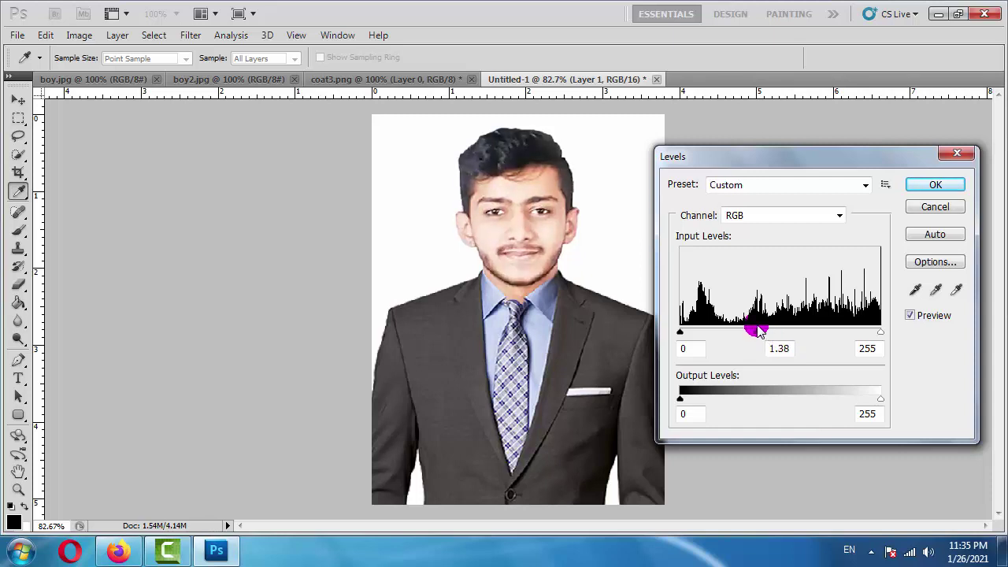
pyautogui.press('Return')
# Reopen the Layers panel showing Layer 2, Layer 1 and Background, and make Background active
pyautogui.press('v')
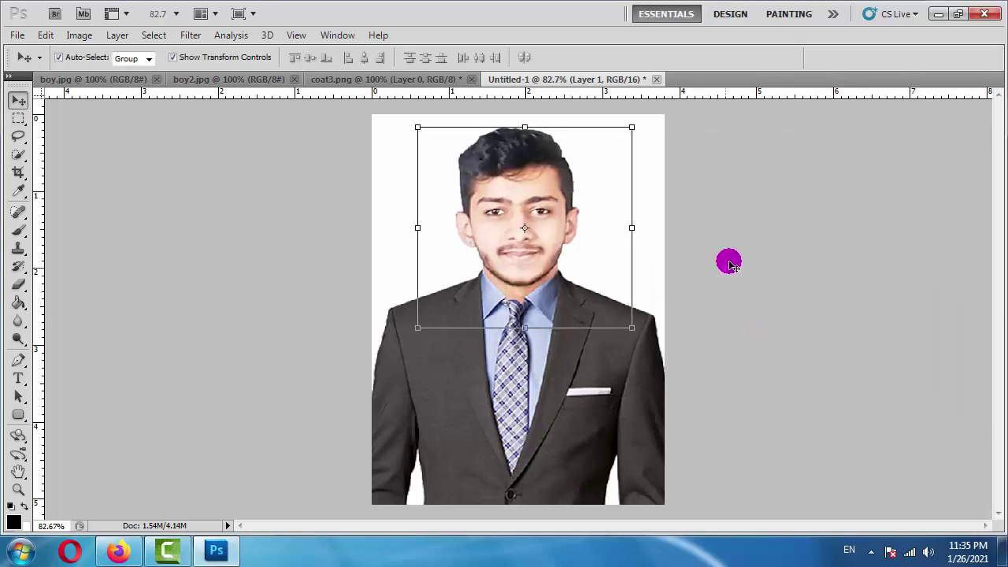
pyautogui.hotkey('ctrl', 'e')
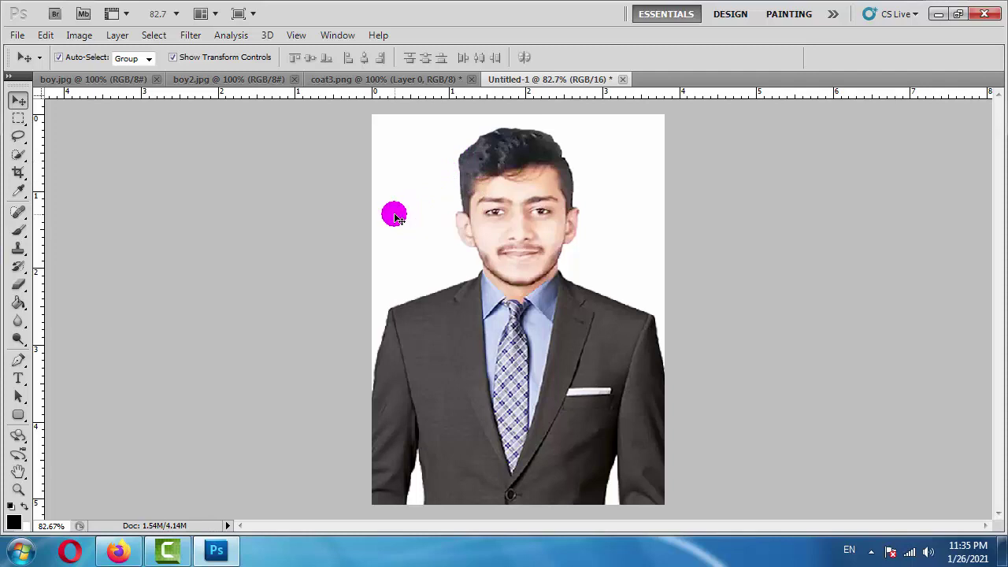
pyautogui.press('F7')
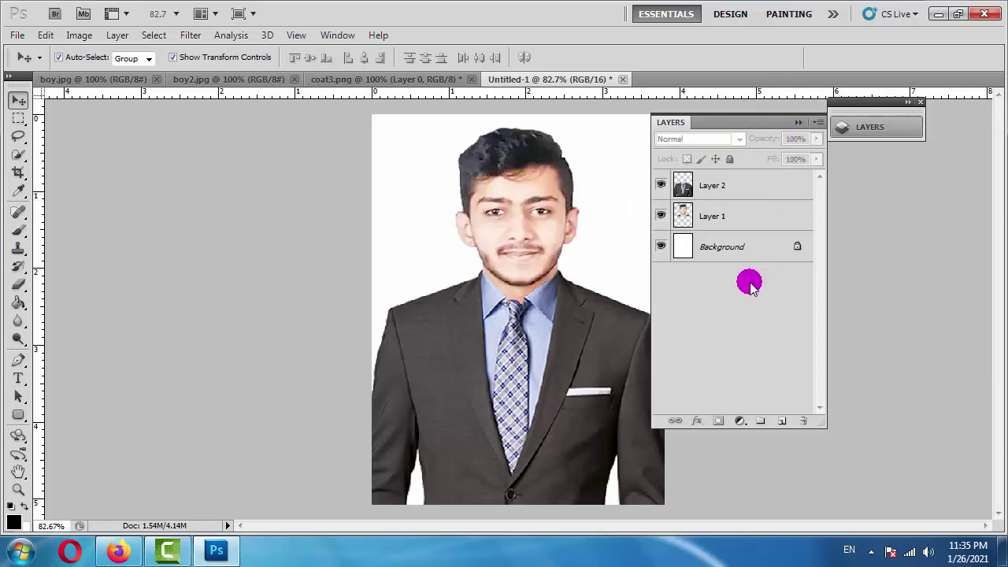
pyautogui.press('F7')
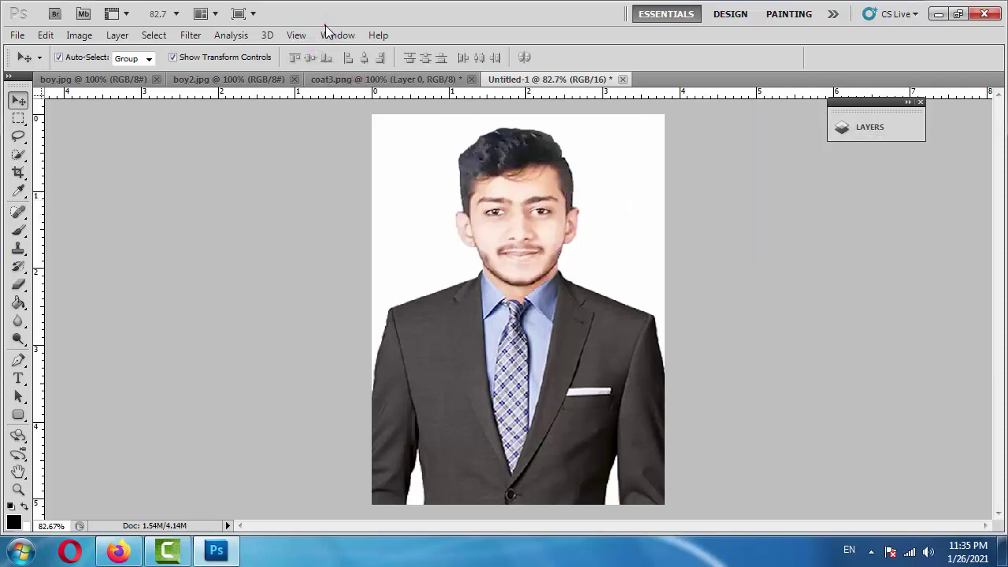
pyautogui.click(337, 35)
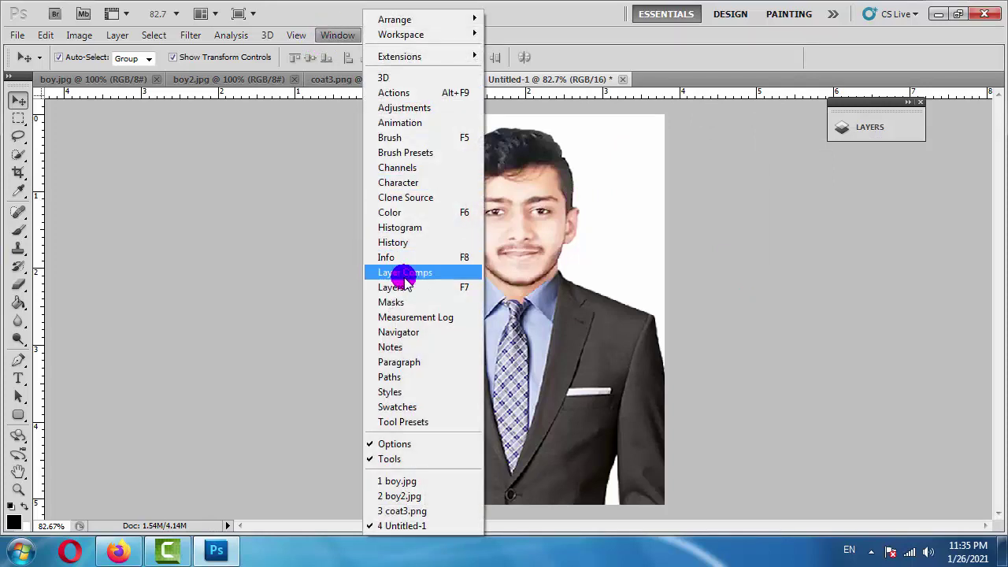
pyautogui.click(400, 286)
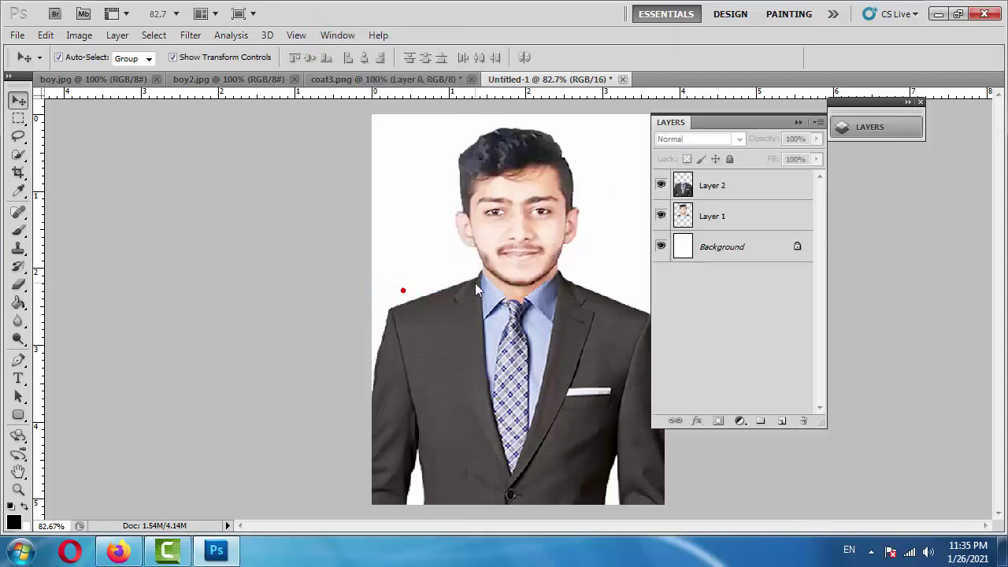
pyautogui.click(740, 248)
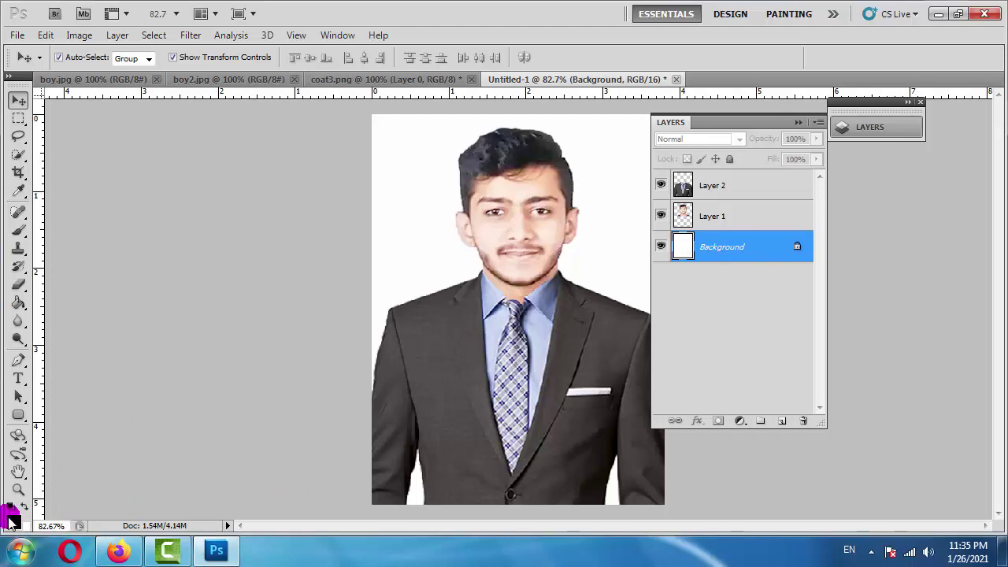
# Choose bright blue R46 G70 B250 as the foreground colour in the Color Picker
pyautogui.click(13, 520)
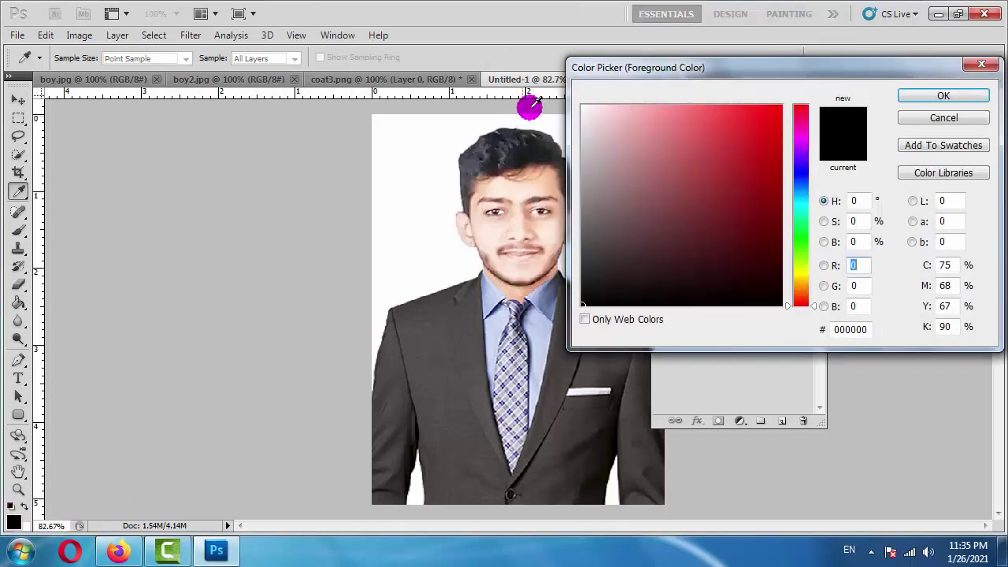
pyautogui.moveTo(575, 75); pyautogui.dragTo(404, 282)
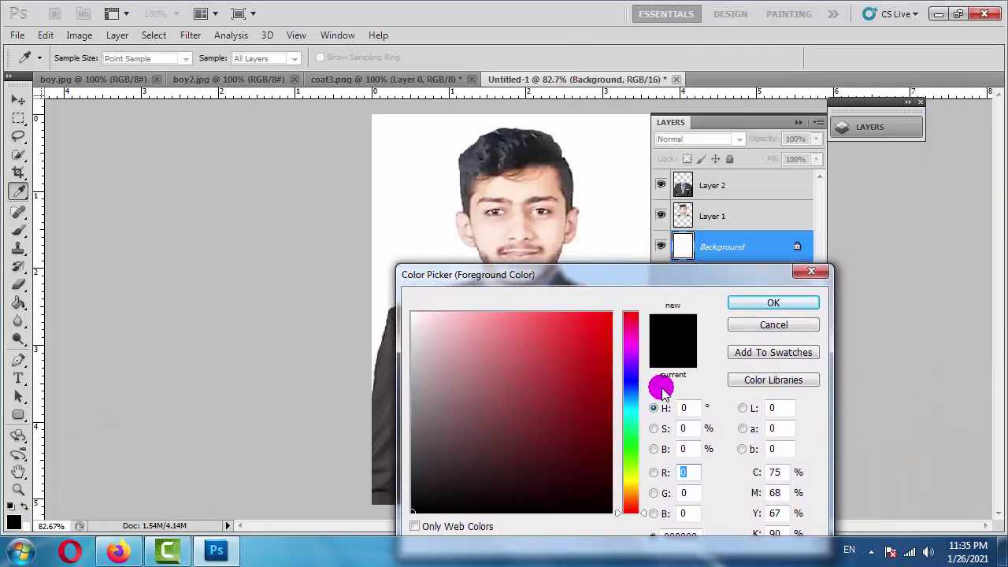
pyautogui.click(631, 384)
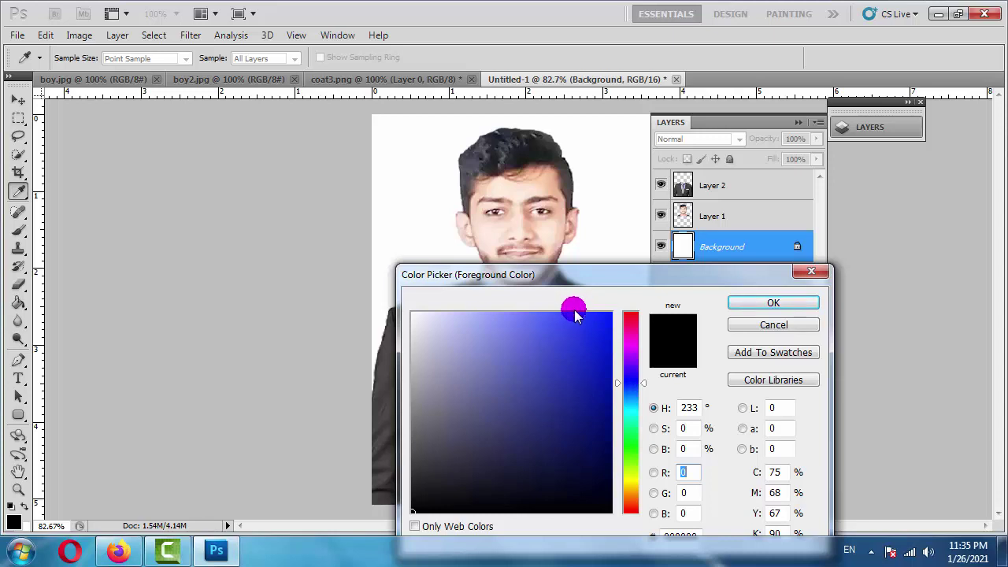
pyautogui.moveTo(574, 314); pyautogui.dragTo(549, 313)
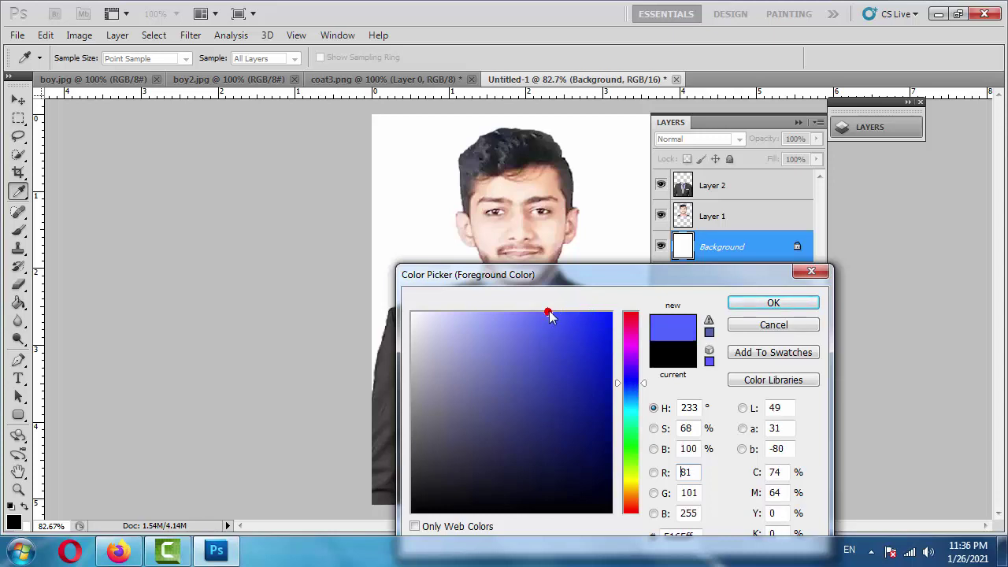
pyautogui.moveTo(628, 375); pyautogui.dragTo(627, 383)
pyautogui.click(573, 317)
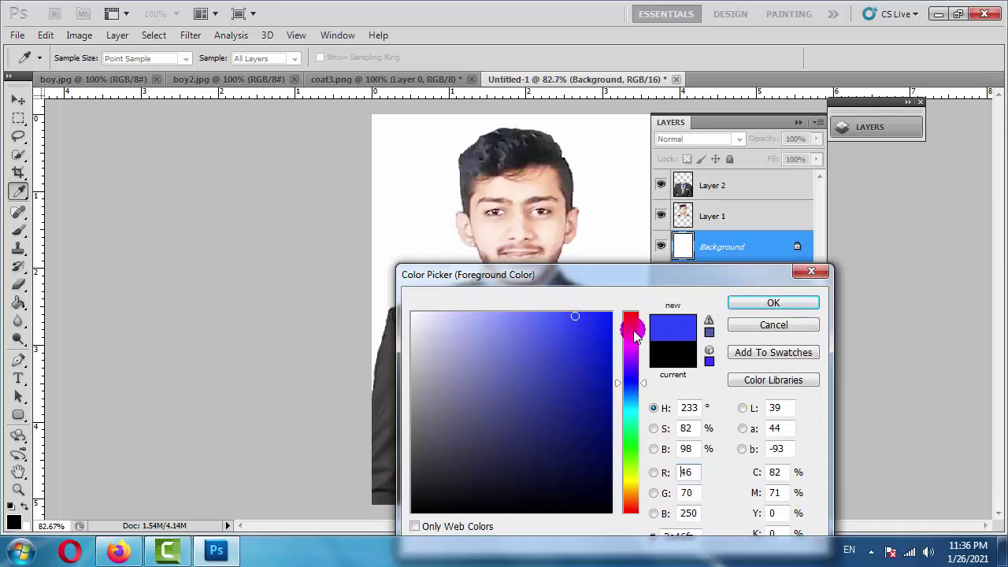
pyautogui.click(769, 300)
pyautogui.click(770, 300)
pyautogui.press('v')
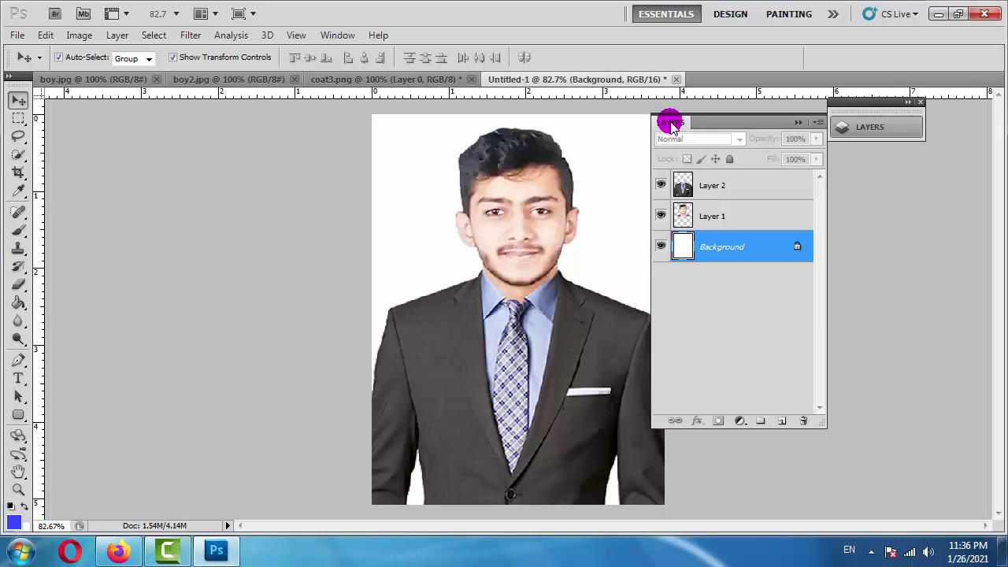
# Fill the Background layer with the blue using Alt+Backspace and collapse the Layers panel
pyautogui.click(729, 246)
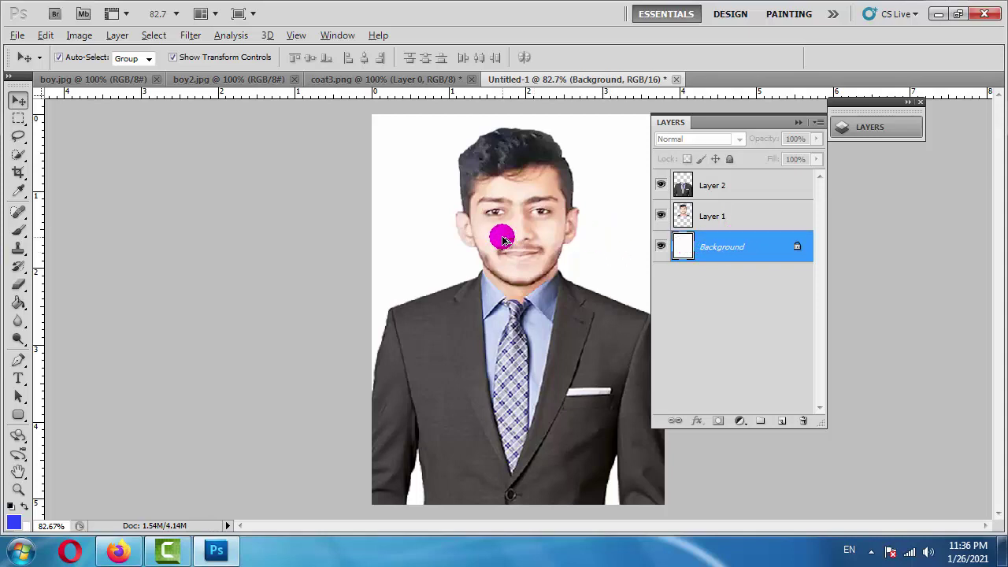
pyautogui.hotkey('alt', 'BackSpace')
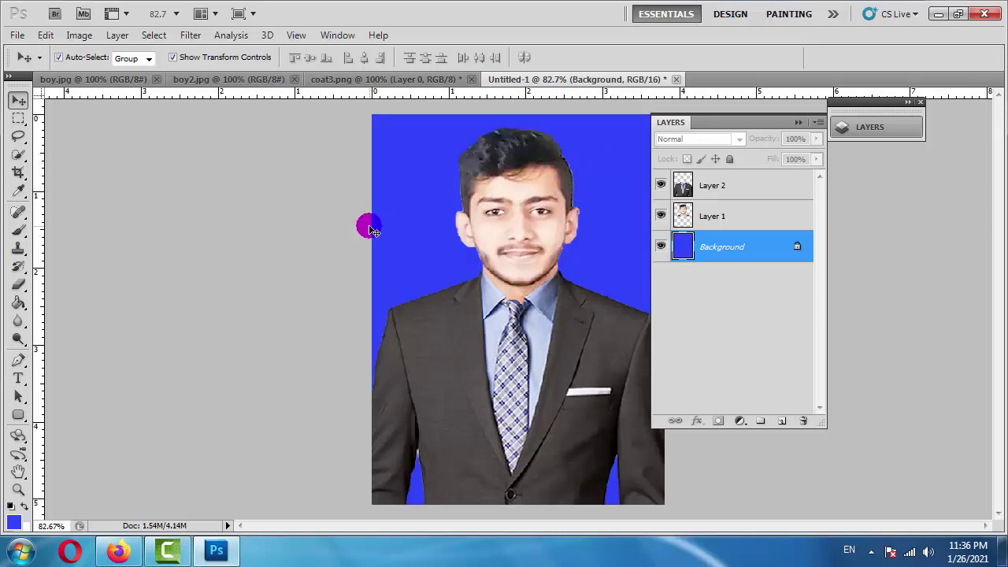
pyautogui.click(797, 123)
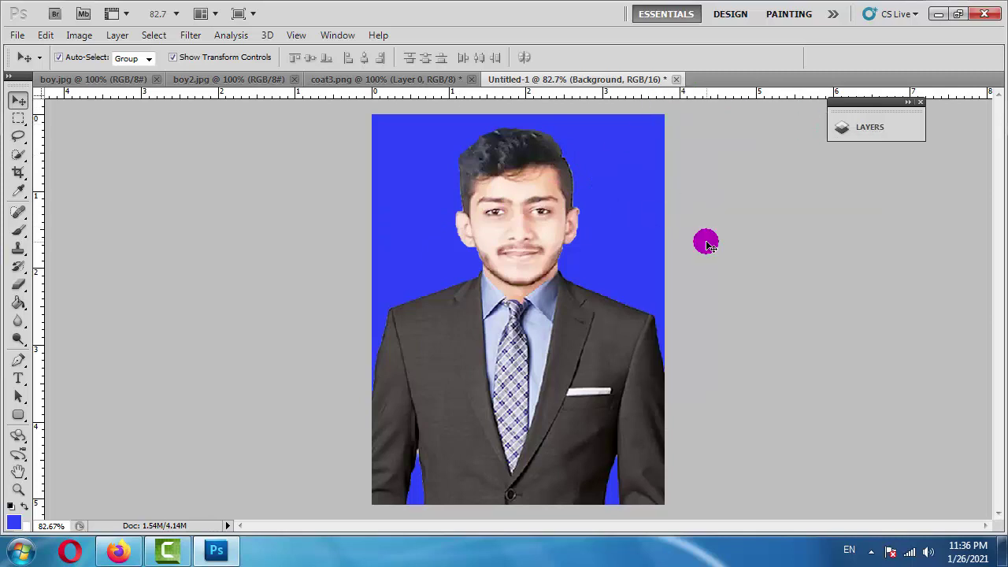